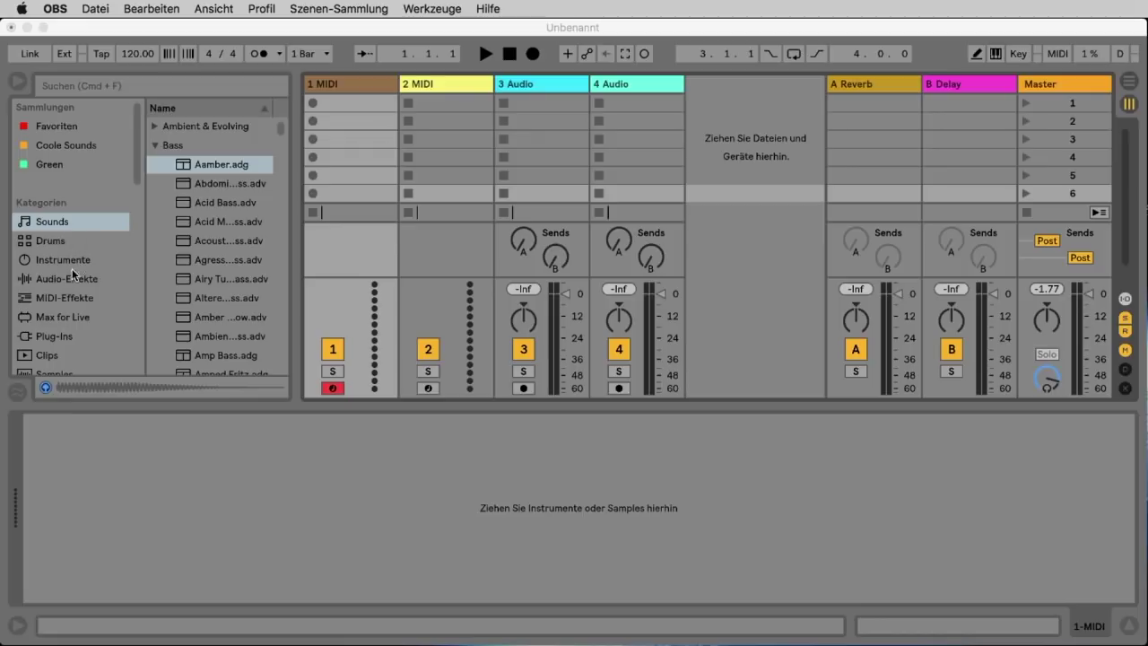
pyautogui.click(23, 90)
pyautogui.click(22, 88)
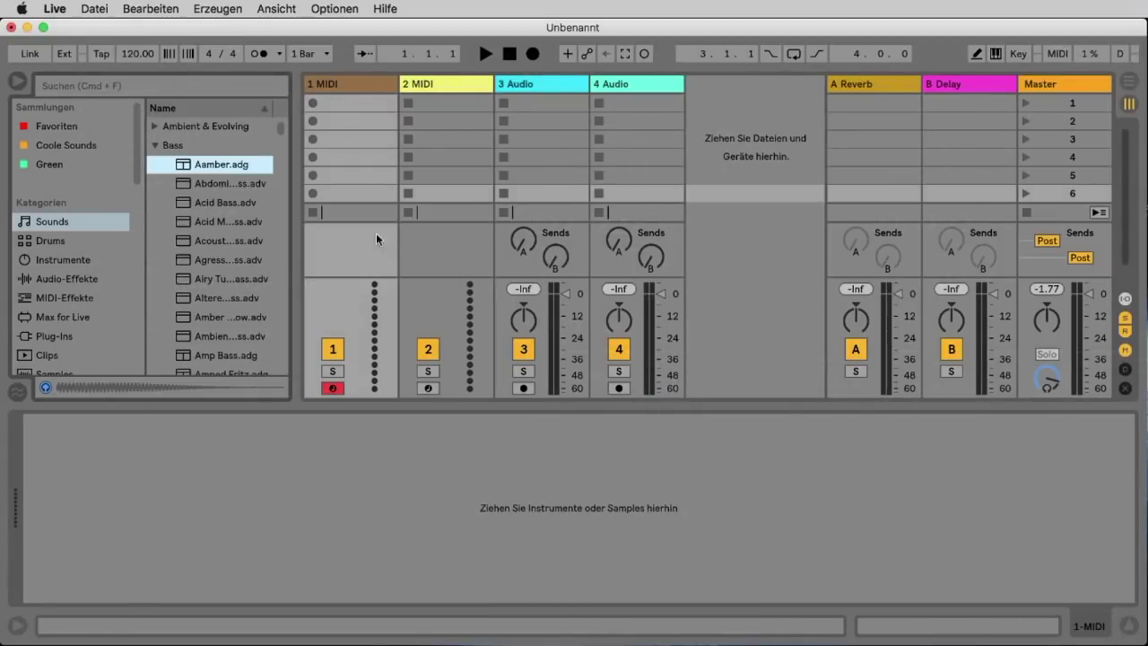
pyautogui.press('super+Tab')
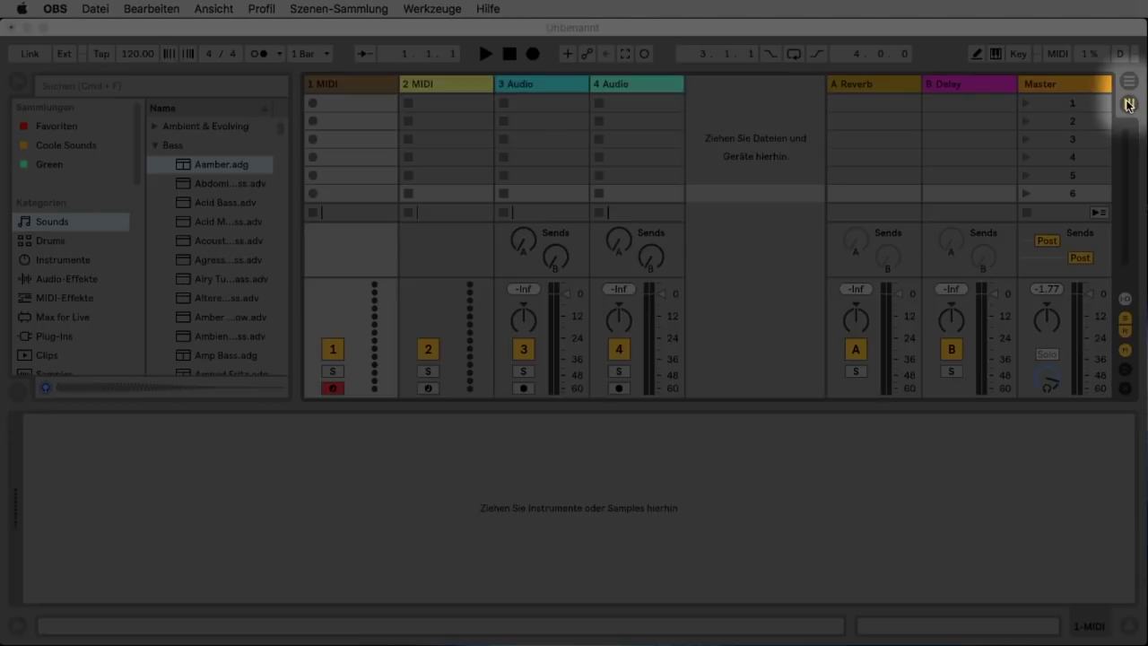
# - Compare the Arrangement View and the Session View by switching between them, ending in the Session View
pyautogui.click(1130, 82)
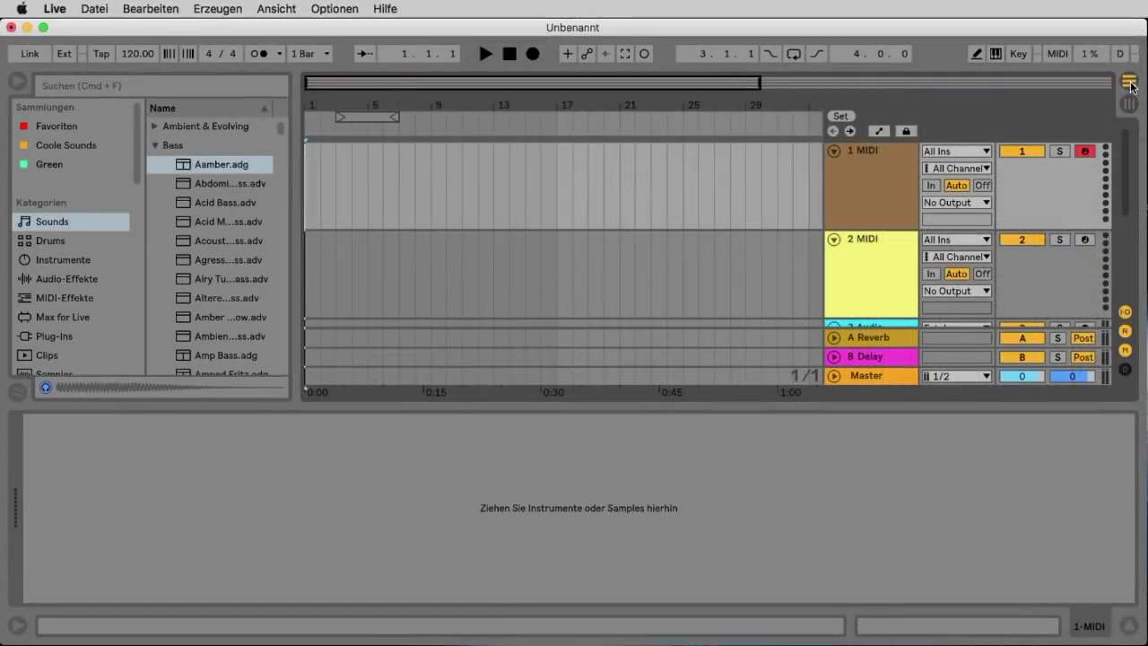
pyautogui.click(1129, 105)
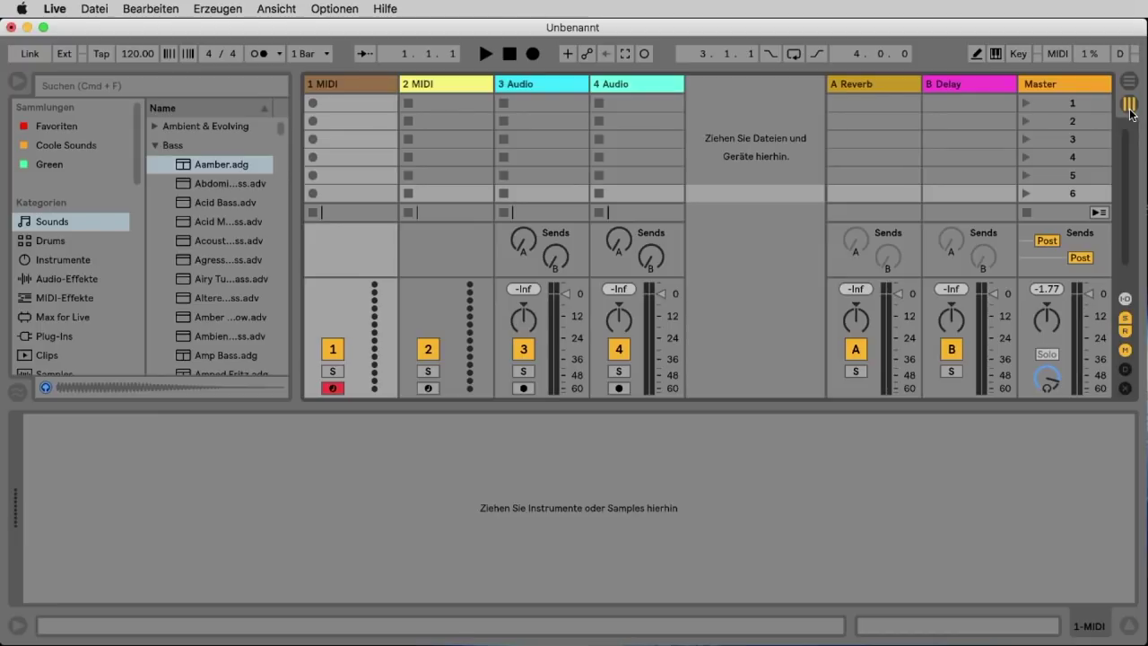
pyautogui.click(1131, 83)
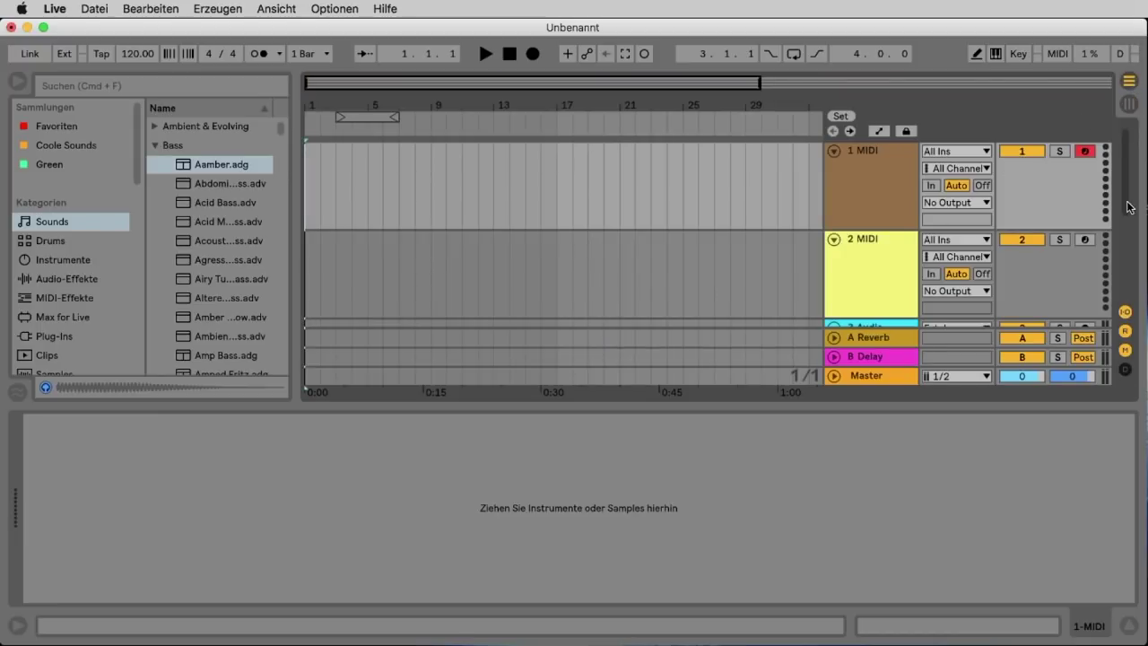
pyautogui.moveTo(1127, 206); pyautogui.dragTo(1130, 170)
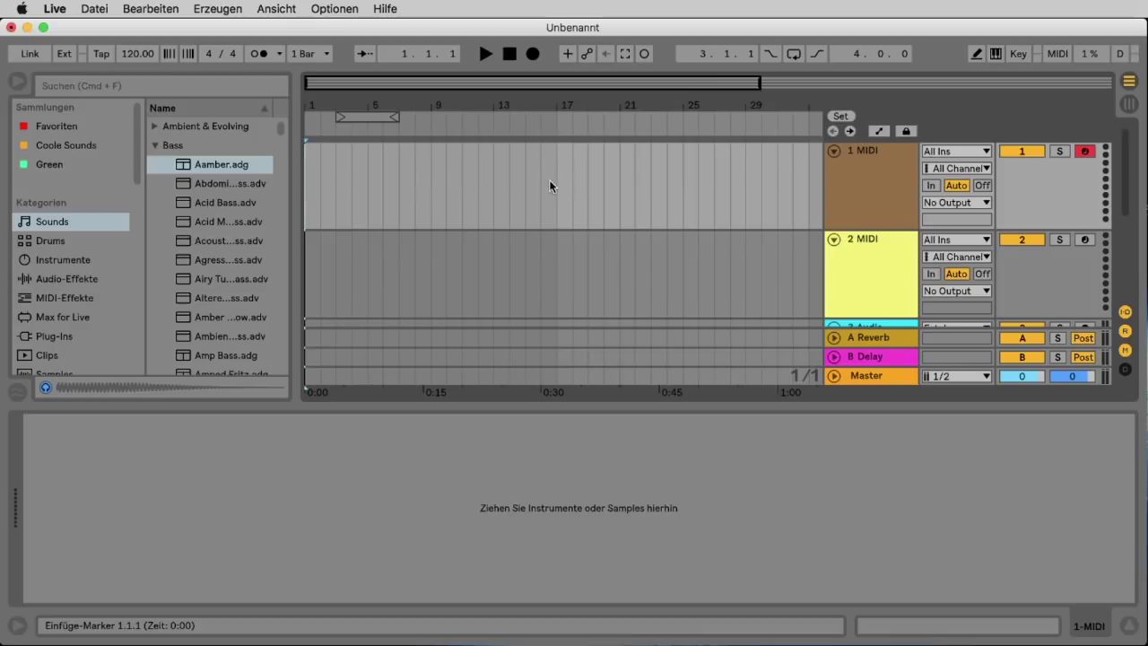
pyautogui.moveTo(1127, 154)
pyautogui.mouseDown()
pyautogui.moveTo(1116, 255)
pyautogui.moveTo(1125, 143)
pyautogui.mouseUp()
pyautogui.click(1129, 105)
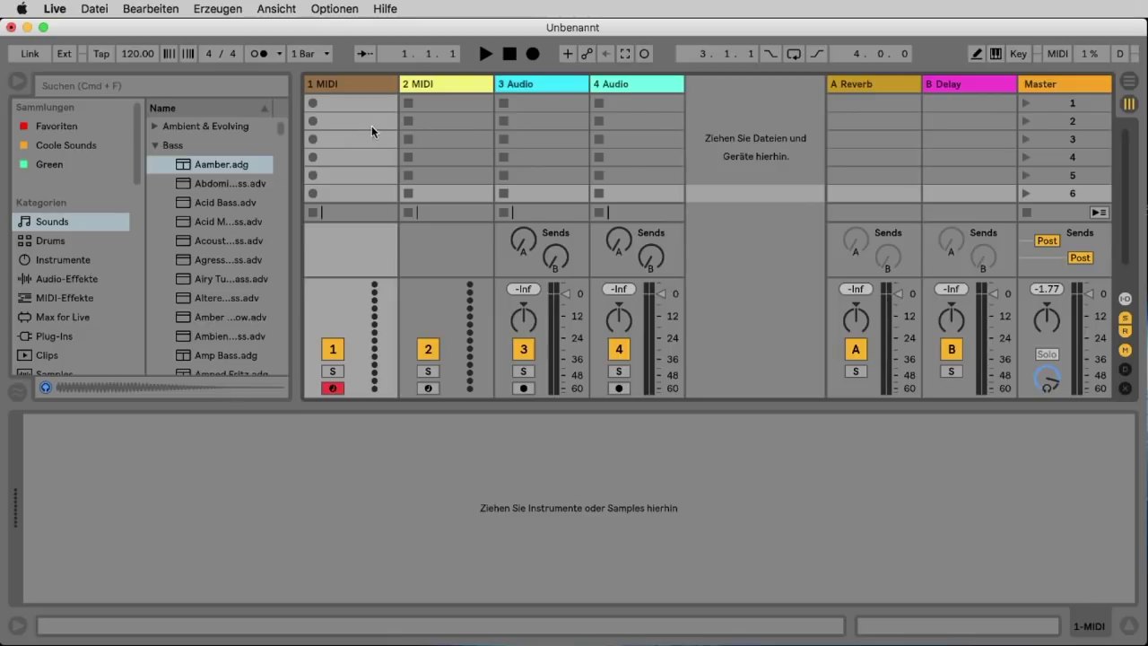
# - Examine the Session View by selecting the MIDI and audio tracks and several of their clip slots
pyautogui.click(420, 84)
pyautogui.click(519, 82)
pyautogui.click(620, 84)
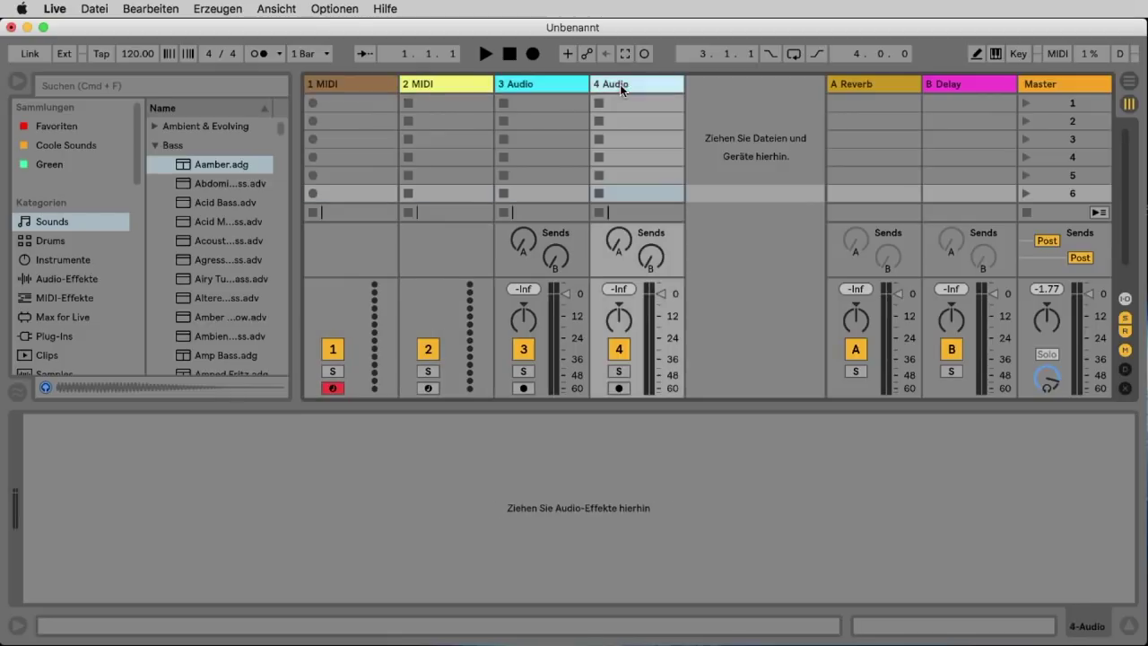
pyautogui.click(334, 122)
pyautogui.click(439, 121)
pyautogui.click(556, 122)
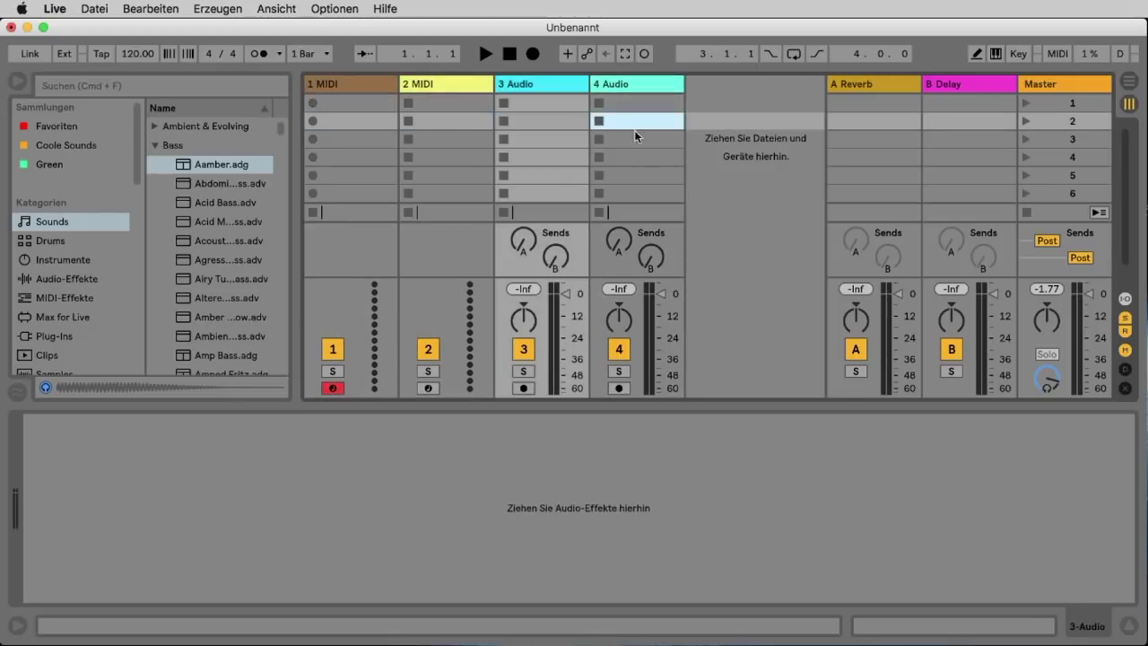
pyautogui.click(634, 136)
pyautogui.click(648, 160)
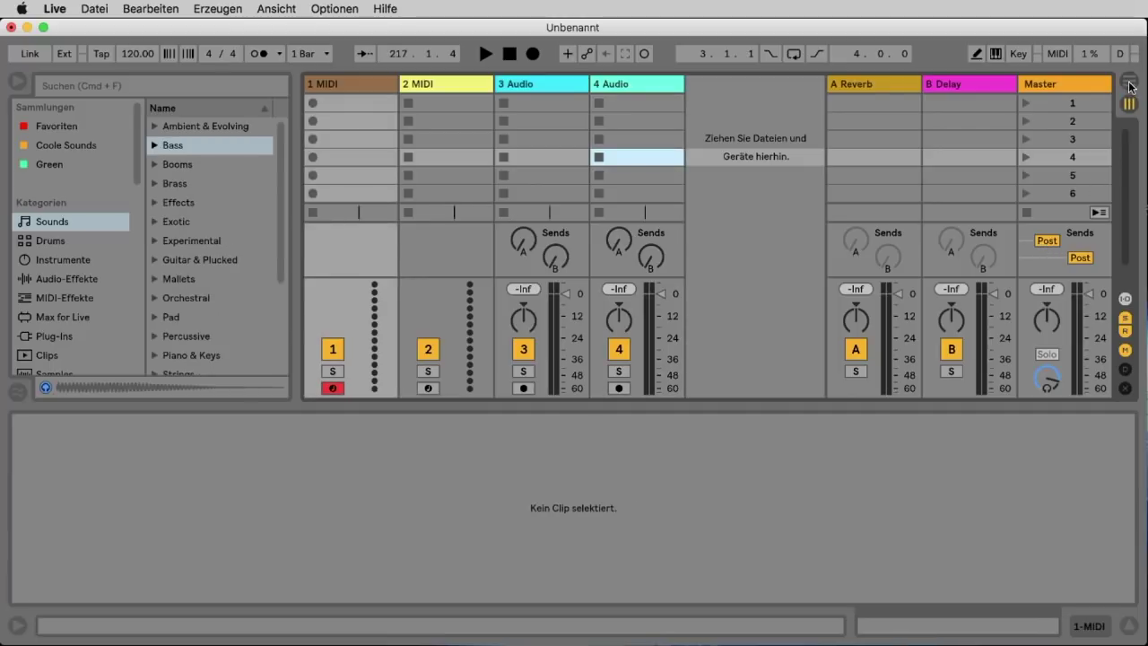
# - Switch to the Arrangement View and collapse the Bass folder in the browser
pyautogui.click(1129, 82)
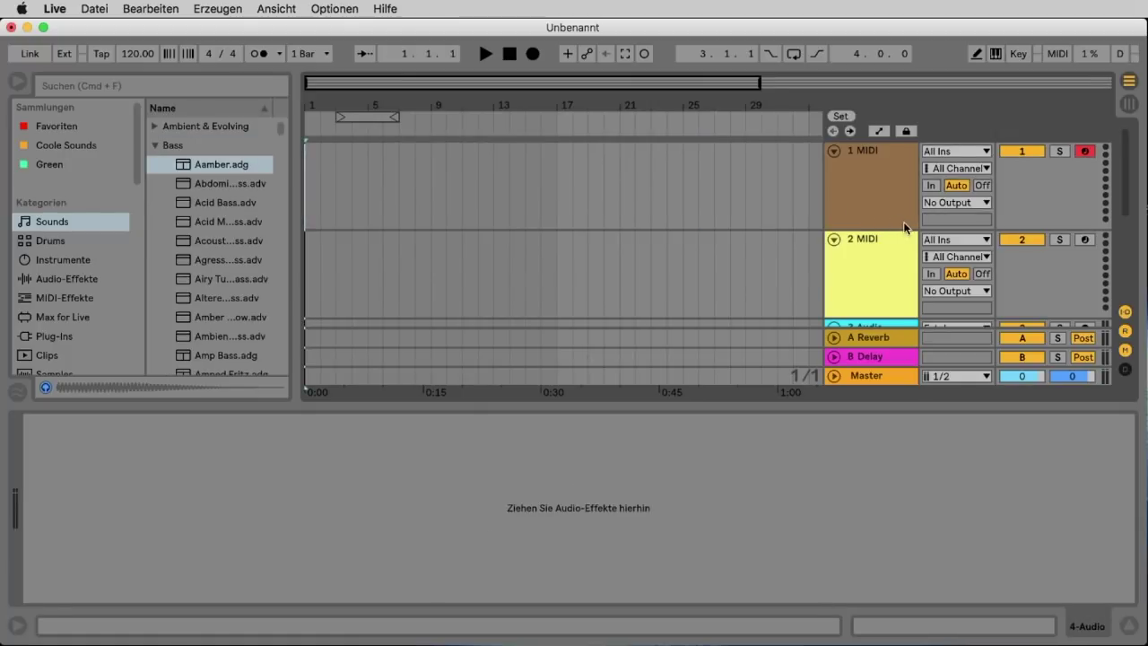
pyautogui.click(156, 143)
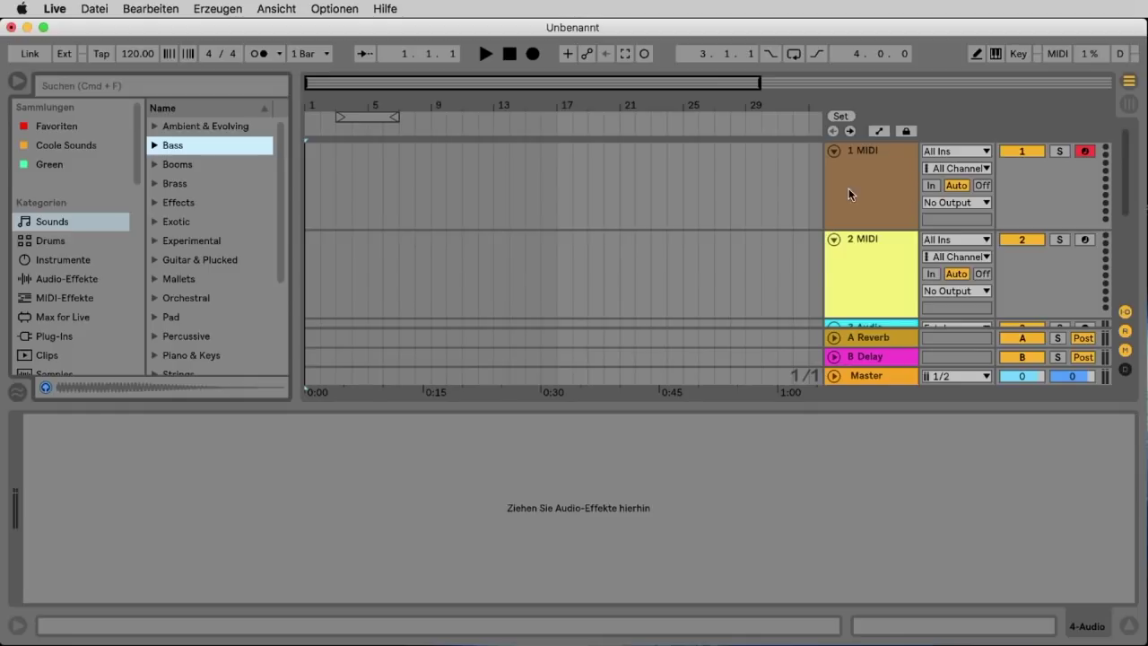
# - Create an empty two-bar MIDI clip starting at bar 5 on the 1 MIDI track
pyautogui.click(878, 177)
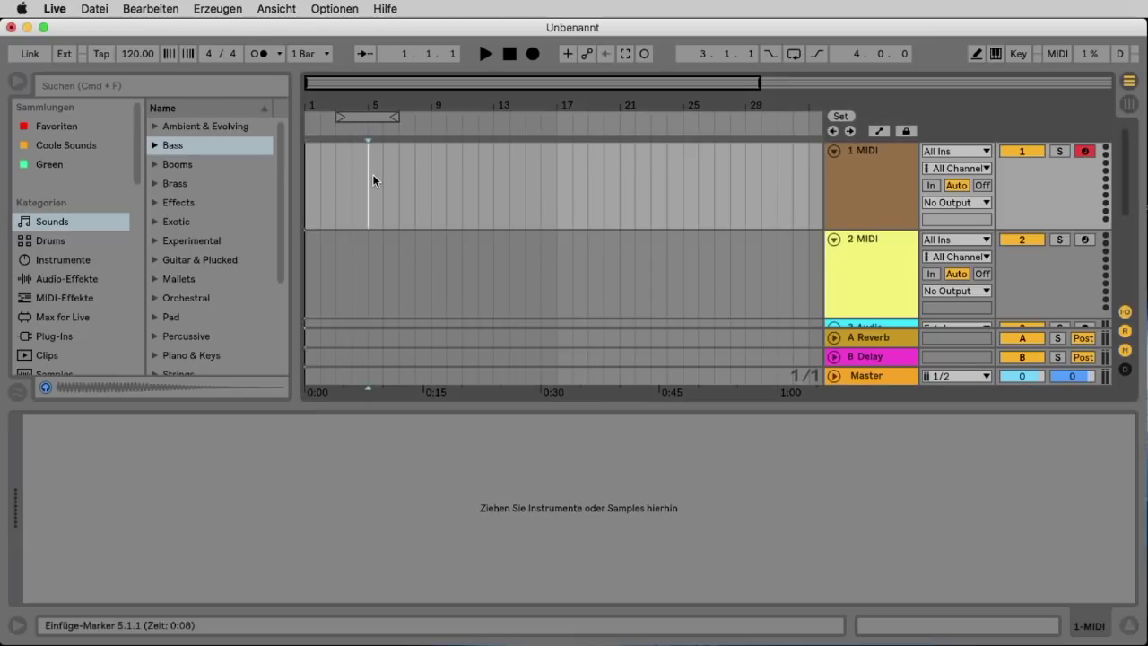
pyautogui.moveTo(372, 174); pyautogui.dragTo(393, 176)
pyautogui.press('super+shift+m')
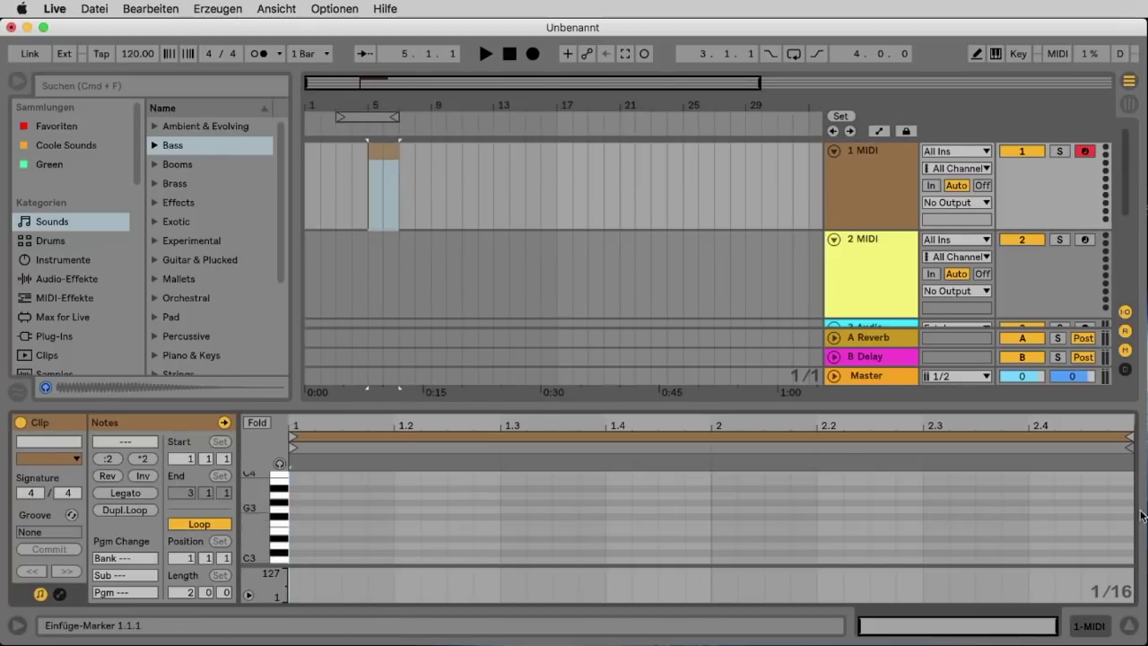
# - Delete the MIDI clip by clearing the time range from bar 3 to bar 8 on the 1 MIDI track
pyautogui.moveTo(415, 175); pyautogui.dragTo(330, 169)
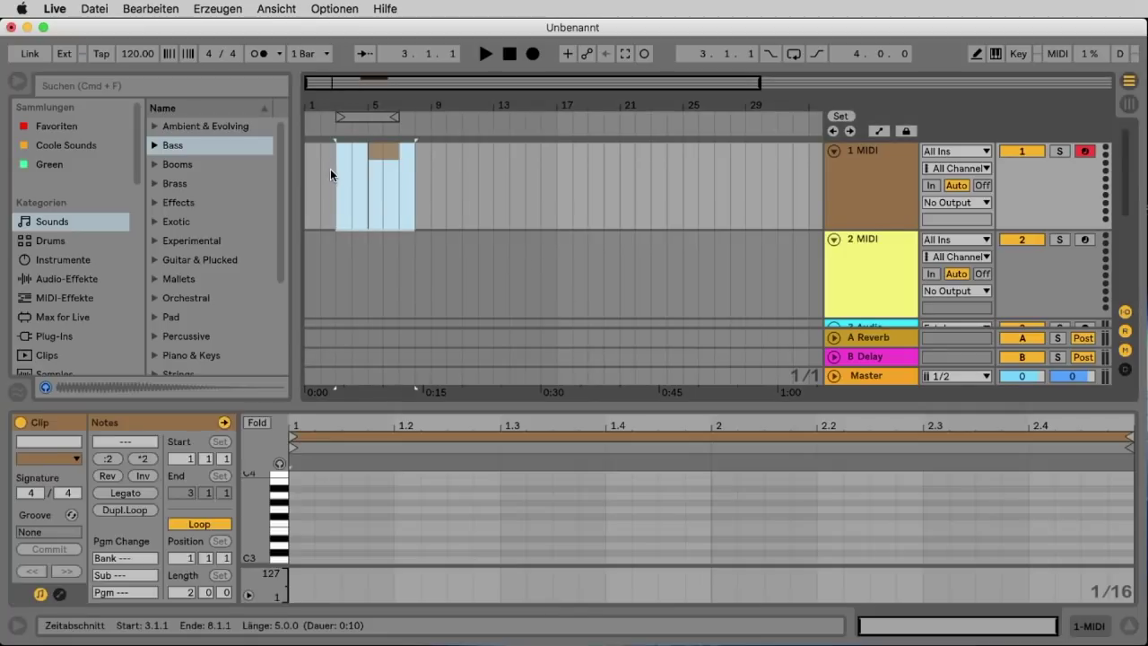
pyautogui.press('Delete')
pyautogui.click(695, 186)
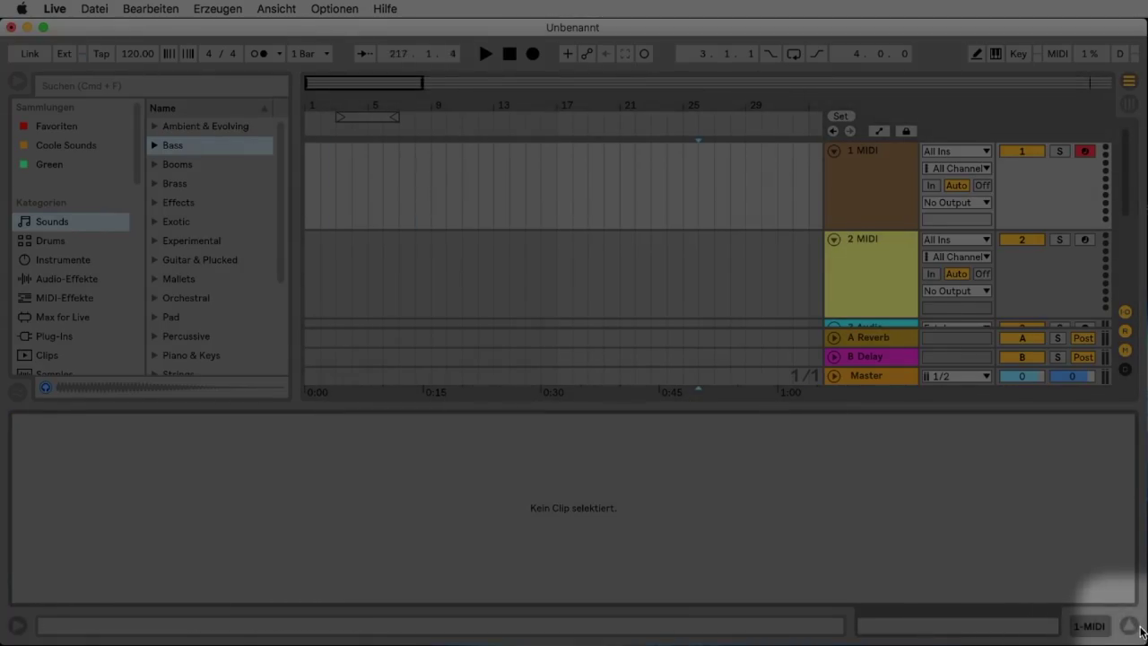
# - Toggle the detail view off and on, and read the Info View help for the track title, loop switch and automation arm
pyautogui.click(1129, 627)
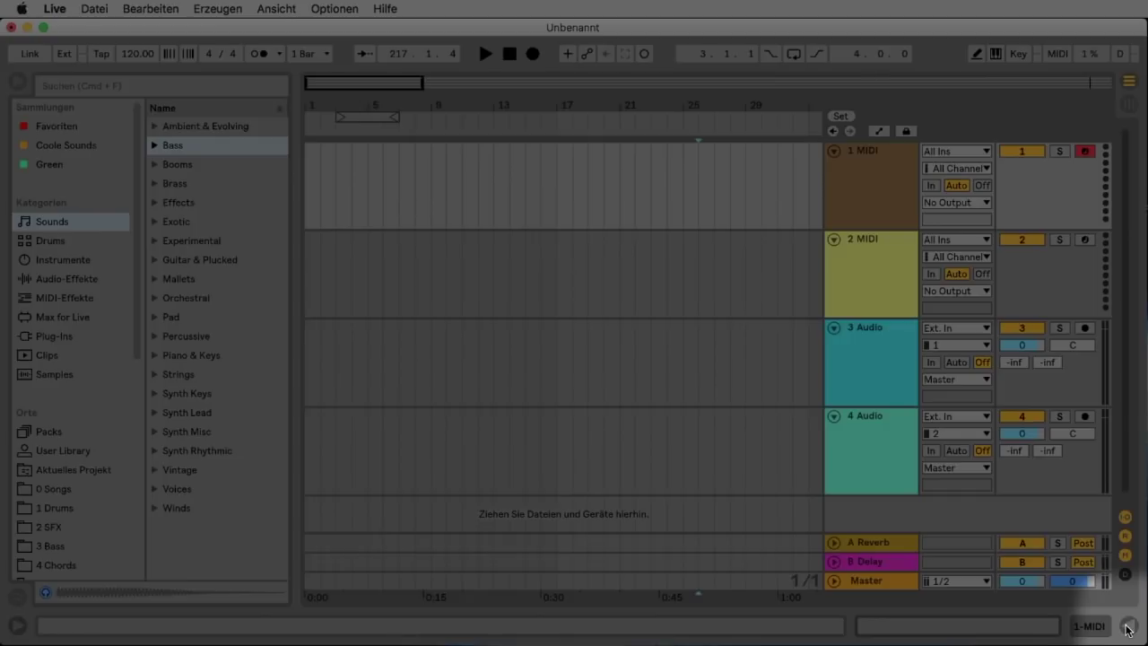
pyautogui.click(1129, 626)
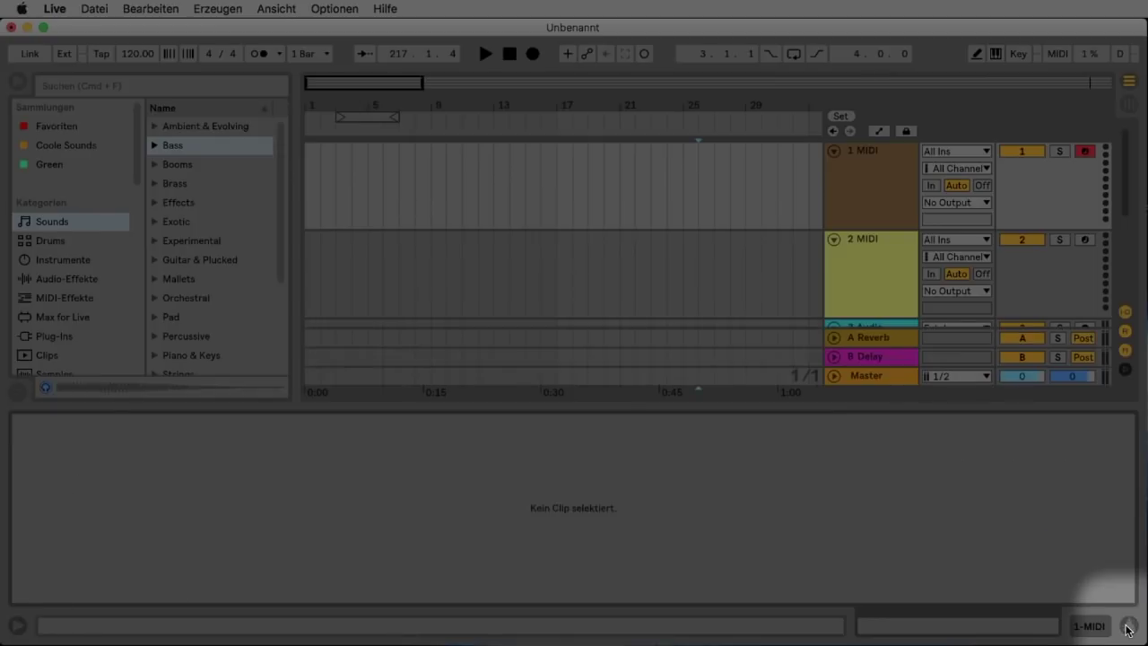
pyautogui.click(17, 627)
pyautogui.moveTo(19, 425)
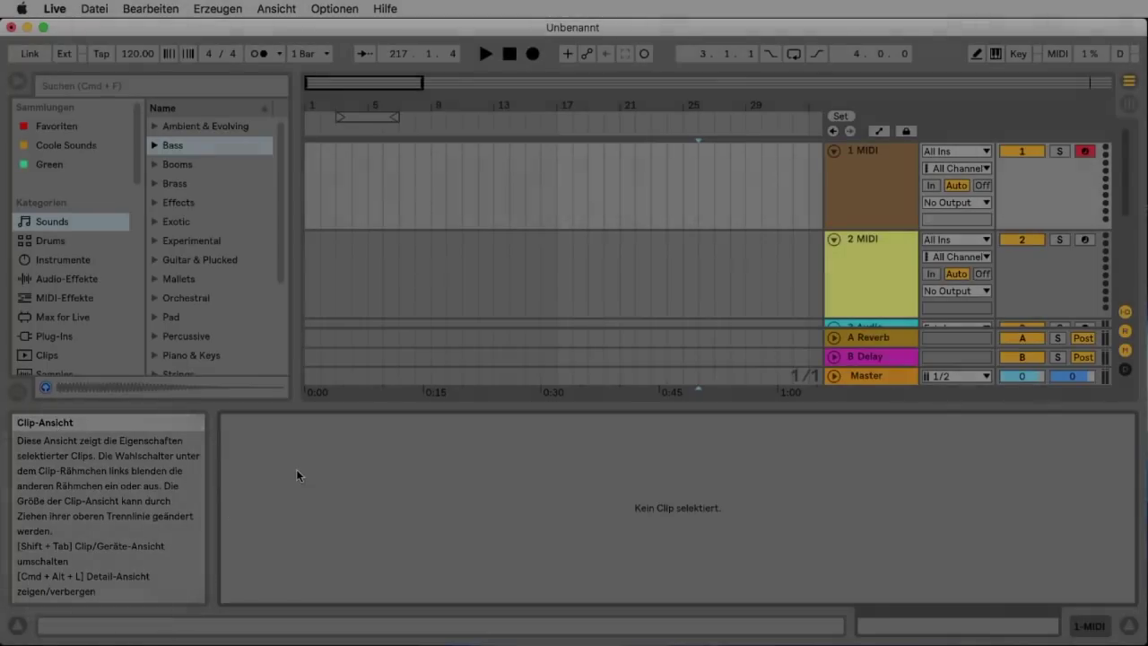
pyautogui.moveTo(841, 263)
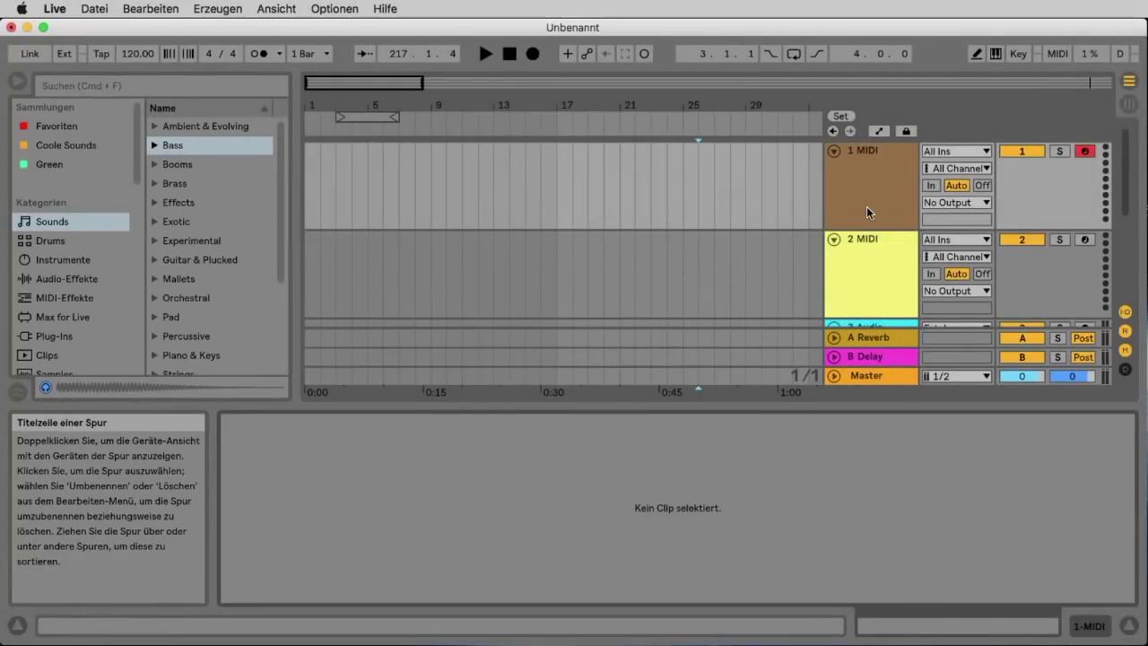
pyautogui.moveTo(794, 54)
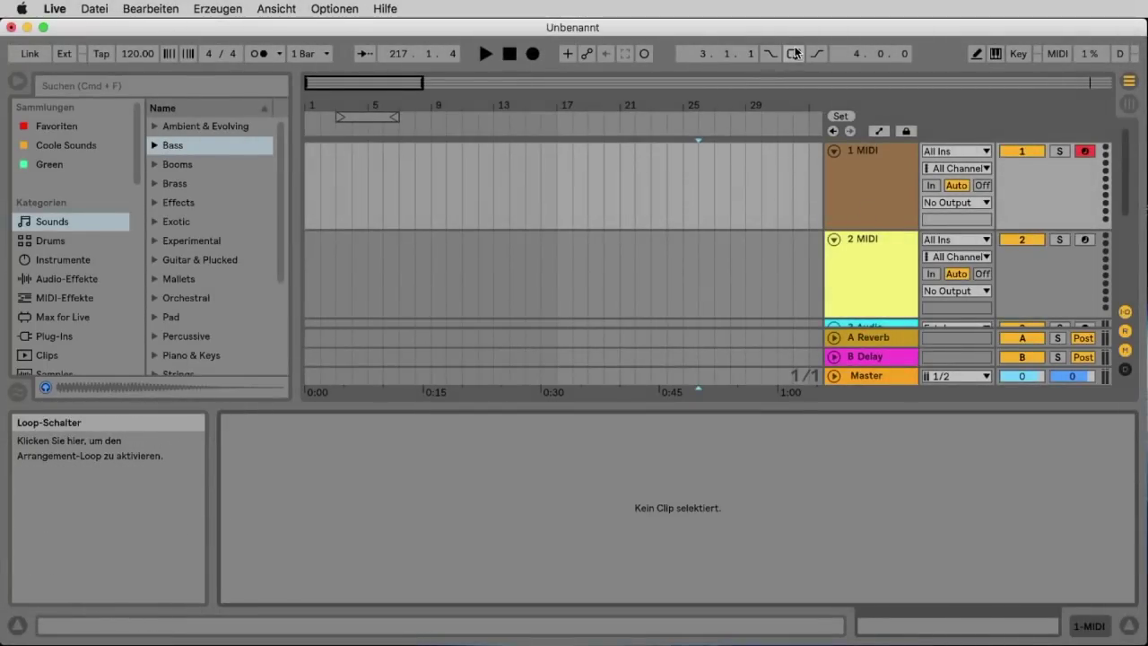
pyautogui.moveTo(593, 53)
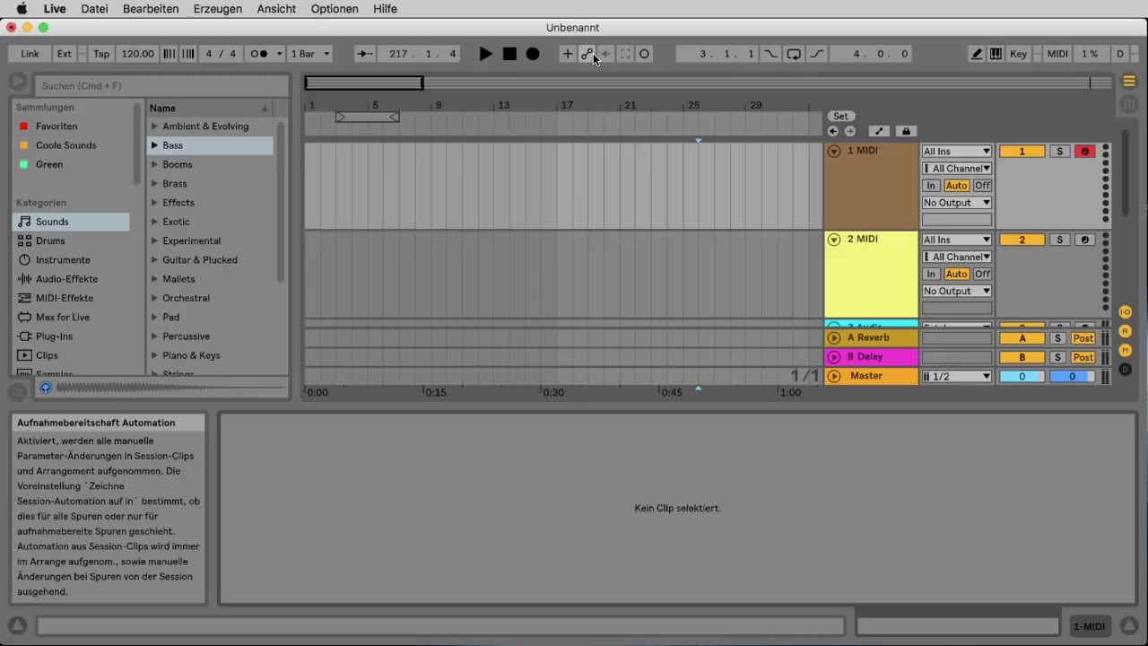
pyautogui.click(18, 626)
# - Set the project tempo to 90 BPM
pyautogui.click(735, 550)
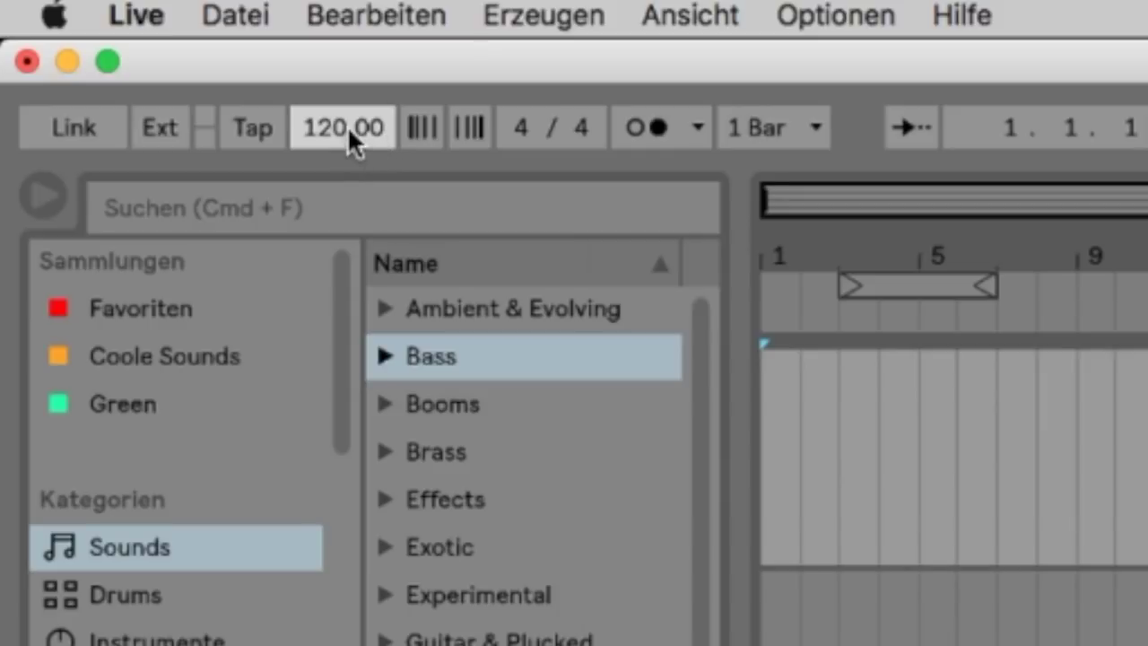
pyautogui.write('125')
pyautogui.press('Return')
pyautogui.write('5')
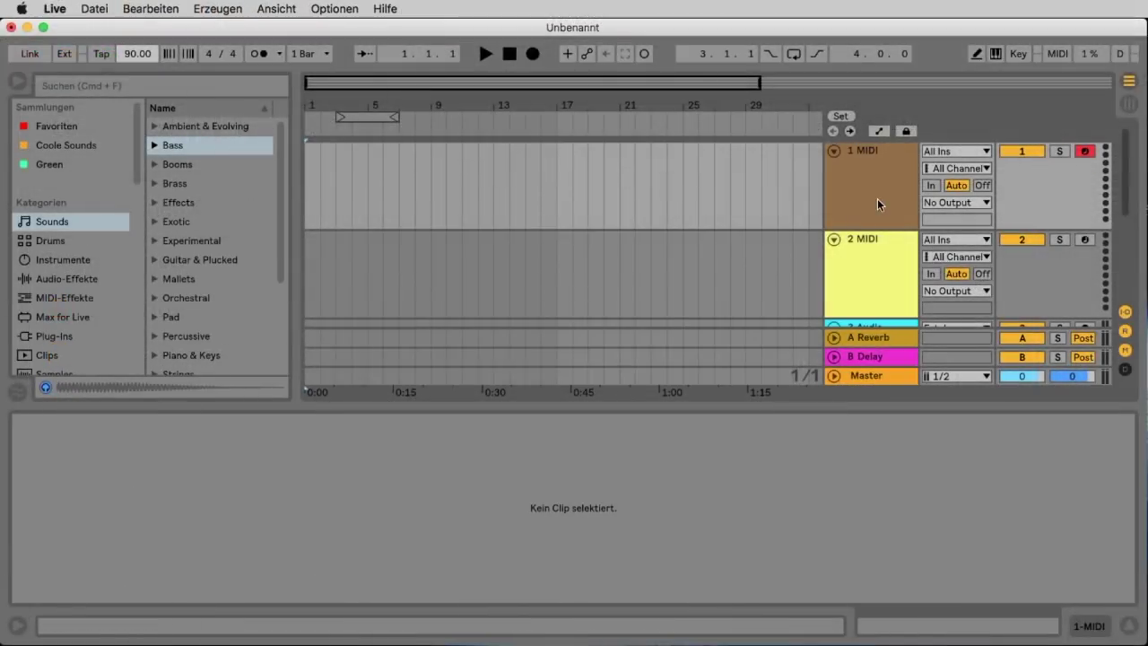
# - Look over the MIDI and audio tracks and collapse the detail view so that all four tracks fit in the arrangement
pyautogui.click(879, 199)
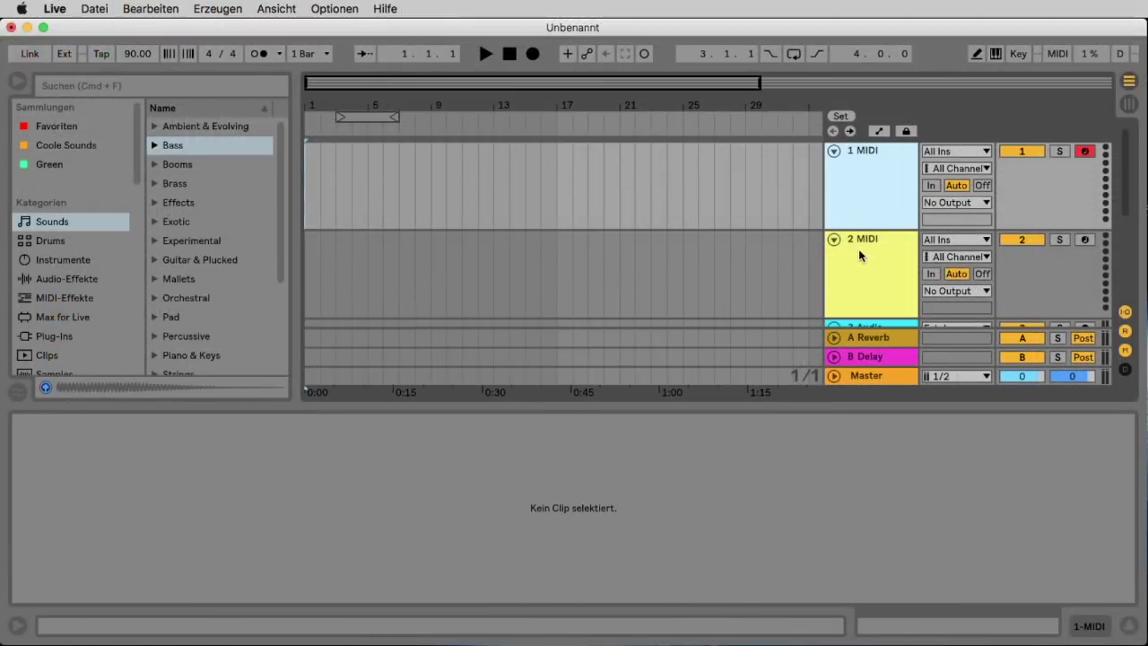
pyautogui.click(877, 252)
pyautogui.click(878, 202)
pyautogui.scroll(-5, 873, 188)
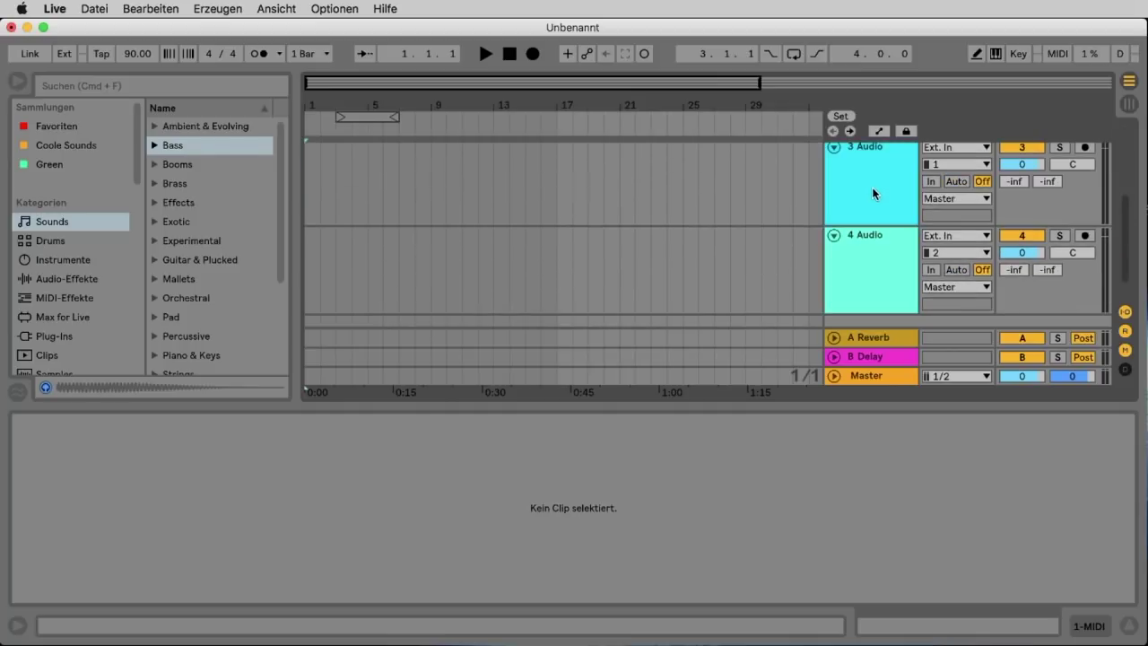
pyautogui.scroll(5, 872, 194)
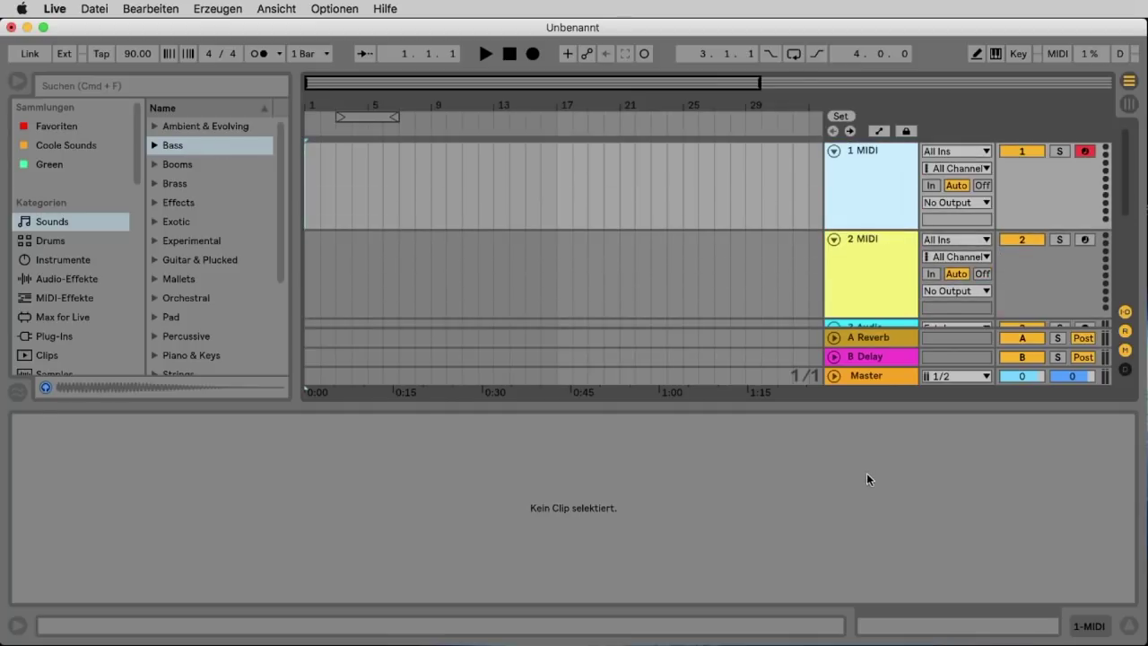
pyautogui.moveTo(884, 395); pyautogui.dragTo(884, 619)
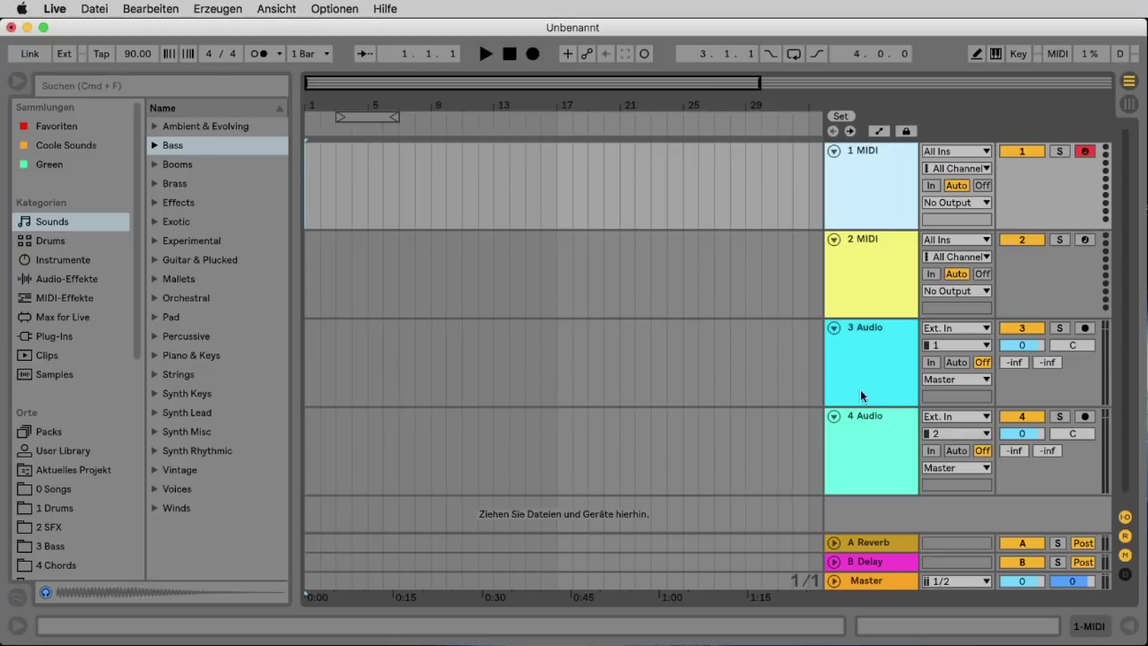
# - Insert a new MIDI track directly below the 2 MIDI track
pyautogui.click(874, 278)
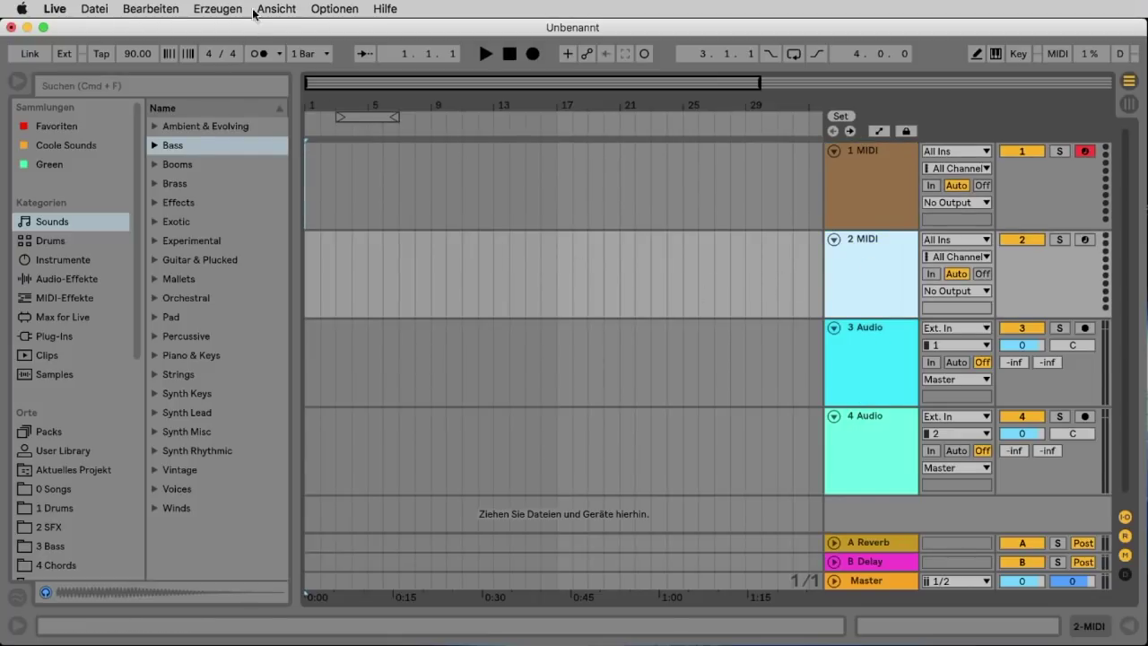
pyautogui.click(224, 8)
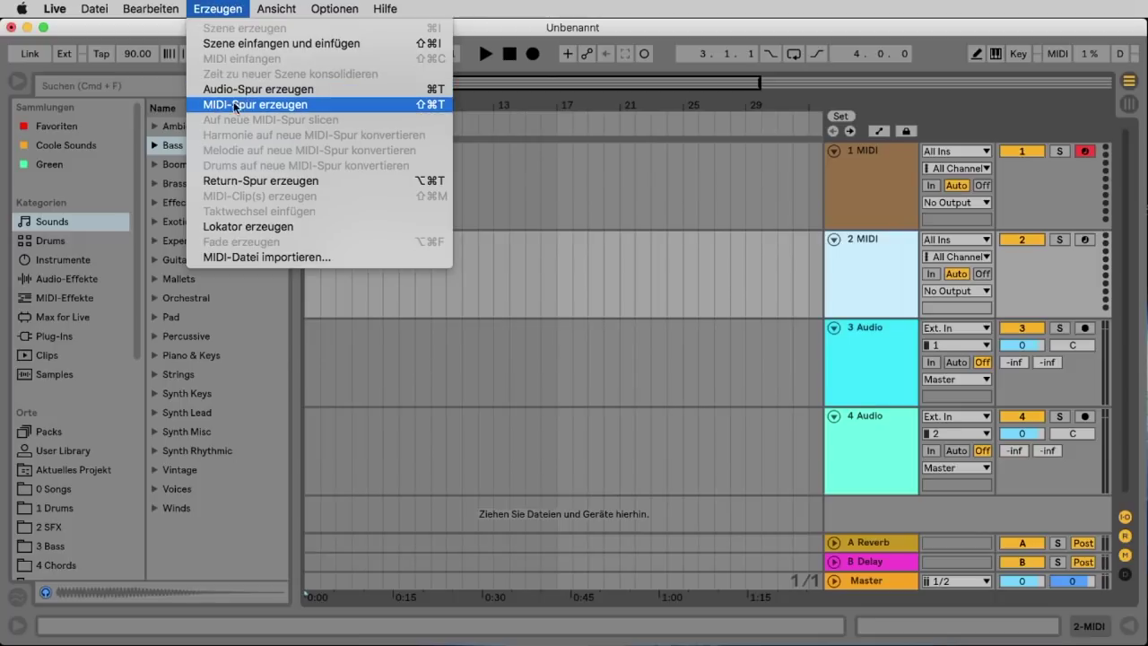
pyautogui.click(270, 106)
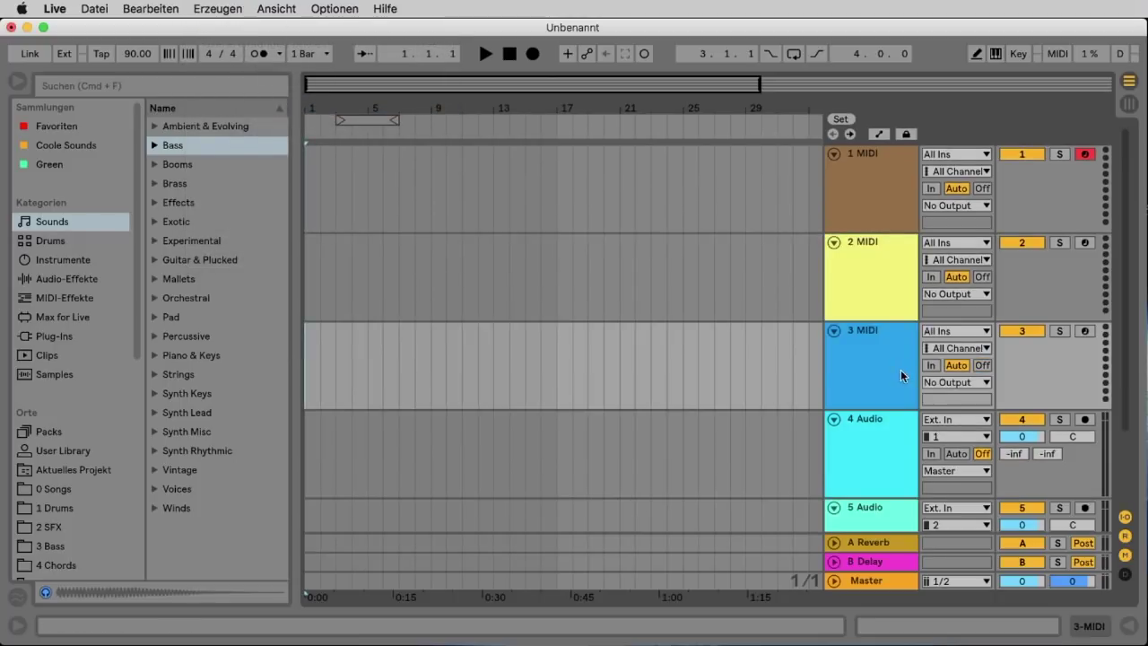
# - Delete the four tracks from 2 MIDI through 5 Audio so that only the 1 MIDI track remains
pyautogui.click(868, 292)
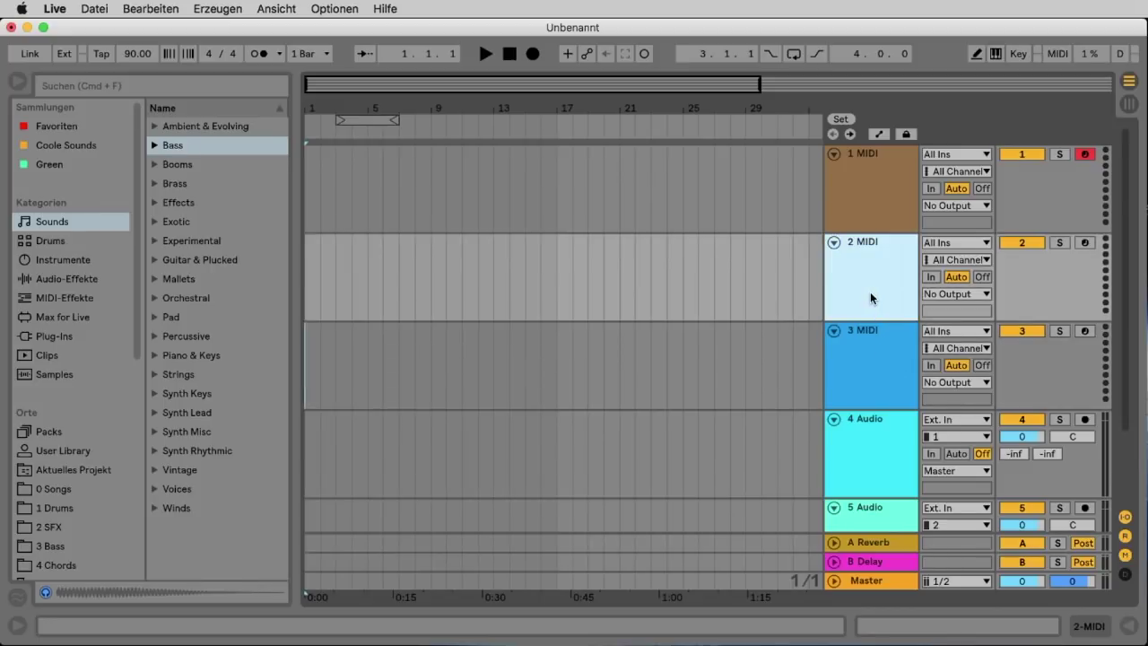
pyautogui.scroll(-3, 870, 292)
pyautogui.scroll(3, 872, 438)
pyautogui.scroll(-3, 870, 282)
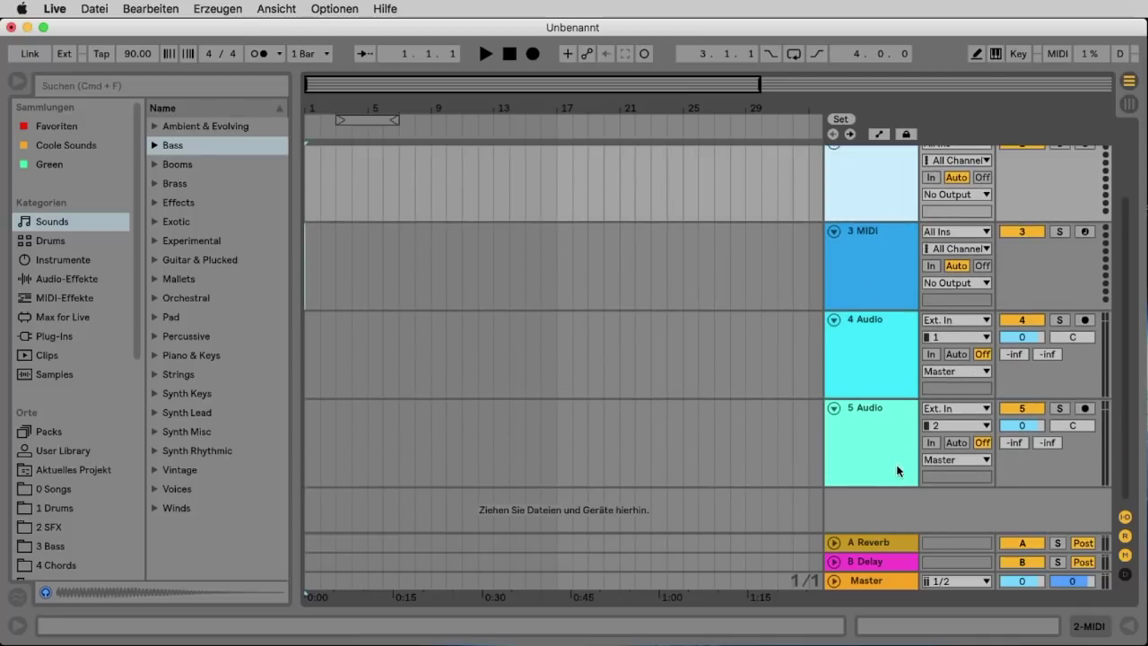
pyautogui.keyDown('shift'); pyautogui.click(873, 451); pyautogui.keyUp('shift')
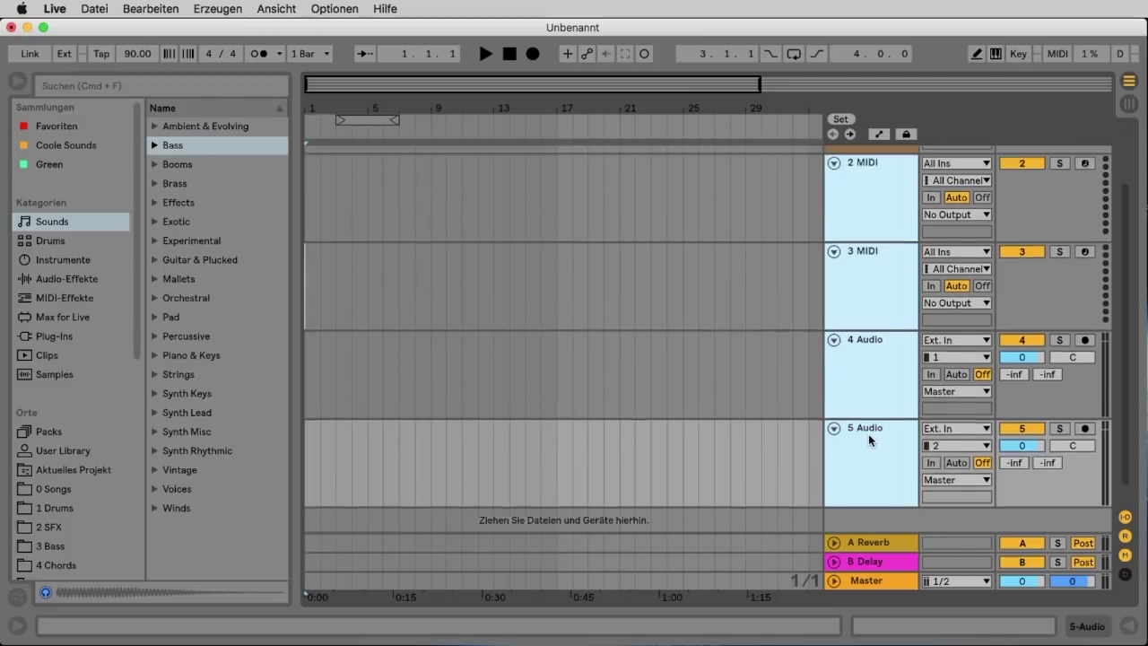
pyautogui.scroll(-2, 868, 440)
pyautogui.scroll(4, 858, 391)
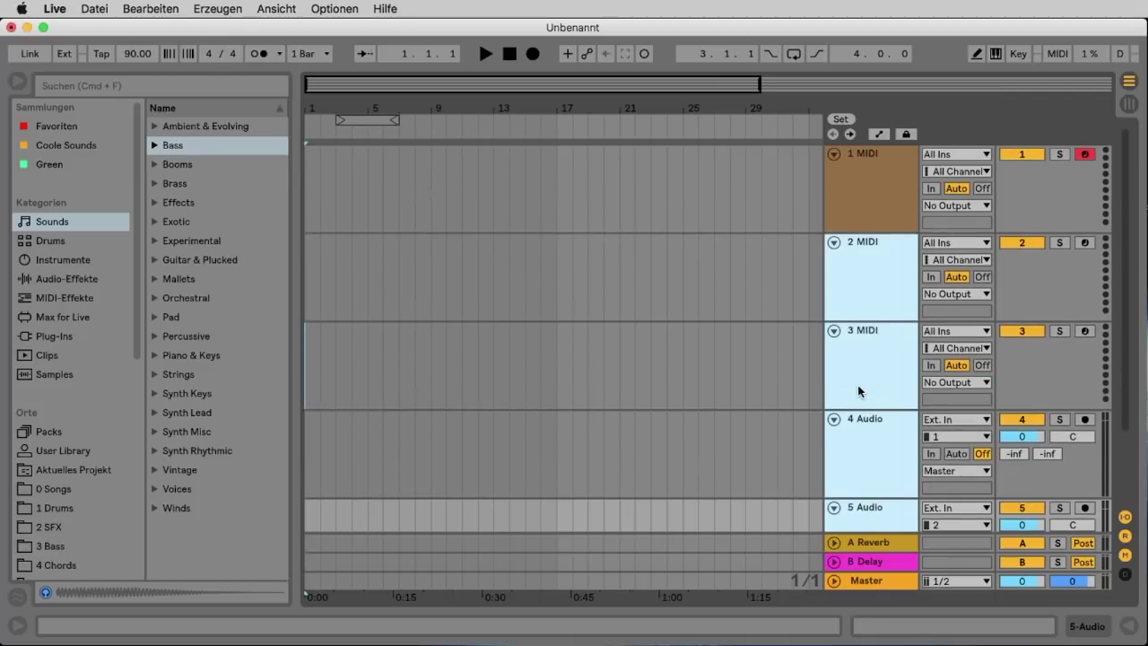
pyautogui.press('Delete')
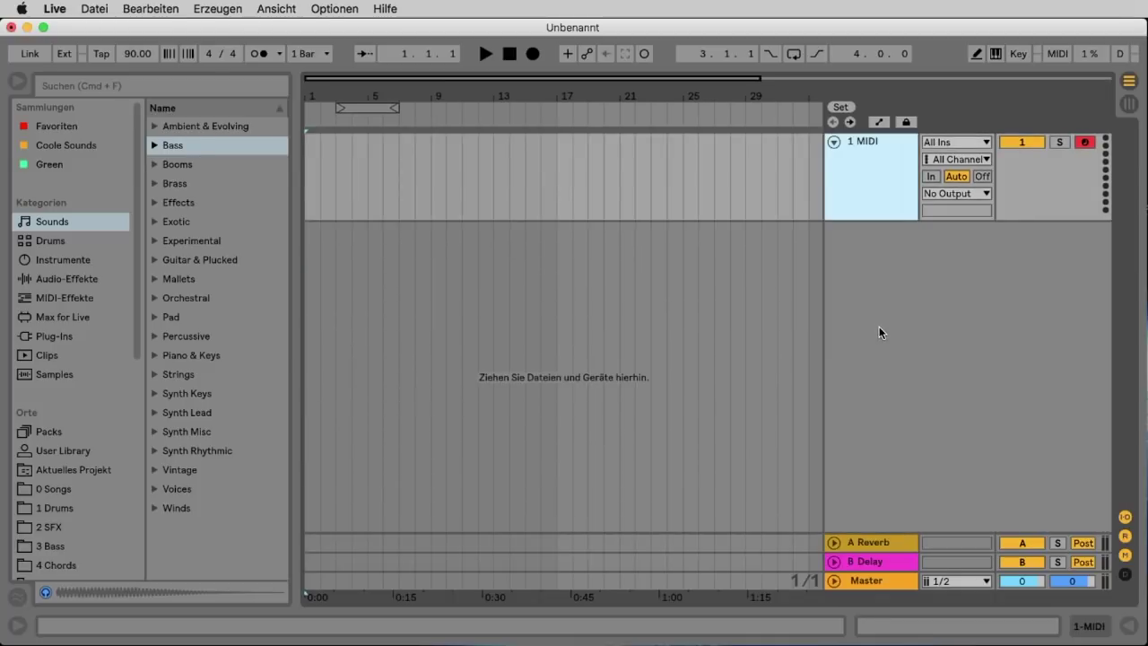
# - Hide the browser and show it again, and list the kits in its Drums category
pyautogui.click(635, 322)
pyautogui.press('super+Tab')
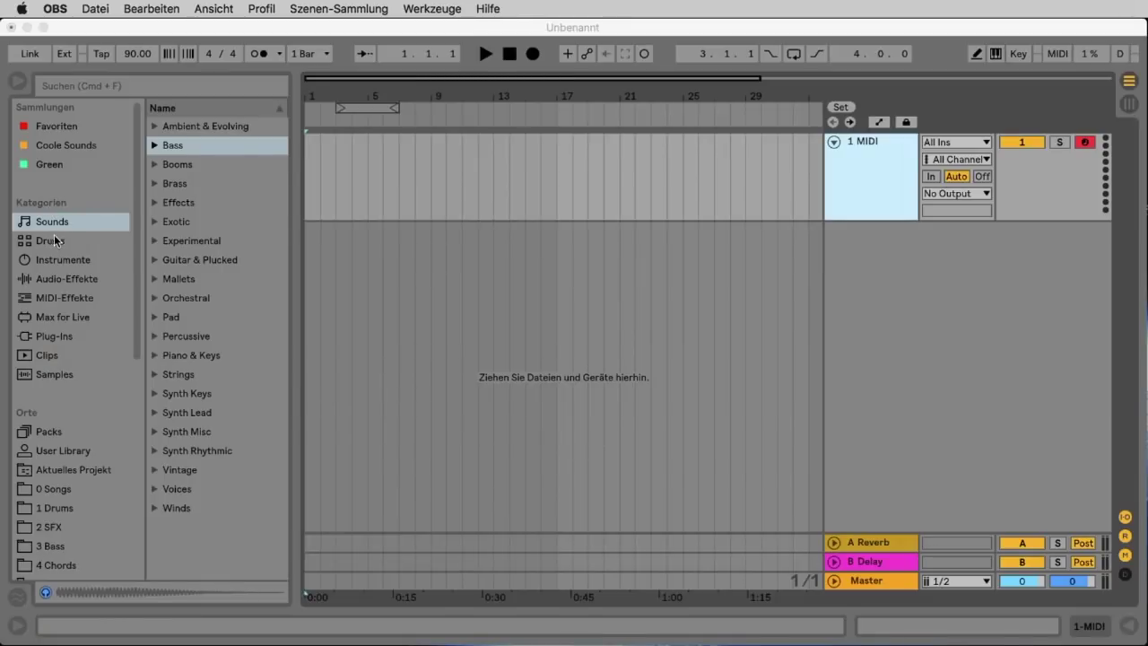
pyautogui.click(19, 100)
pyautogui.click(16, 83)
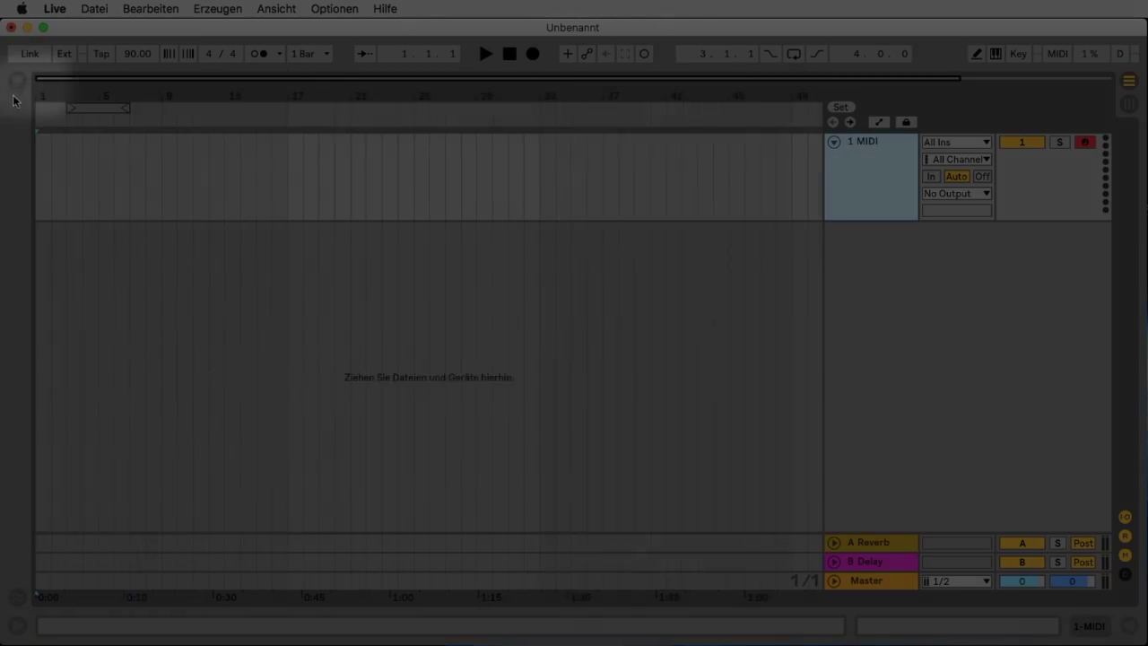
pyautogui.click(16, 84)
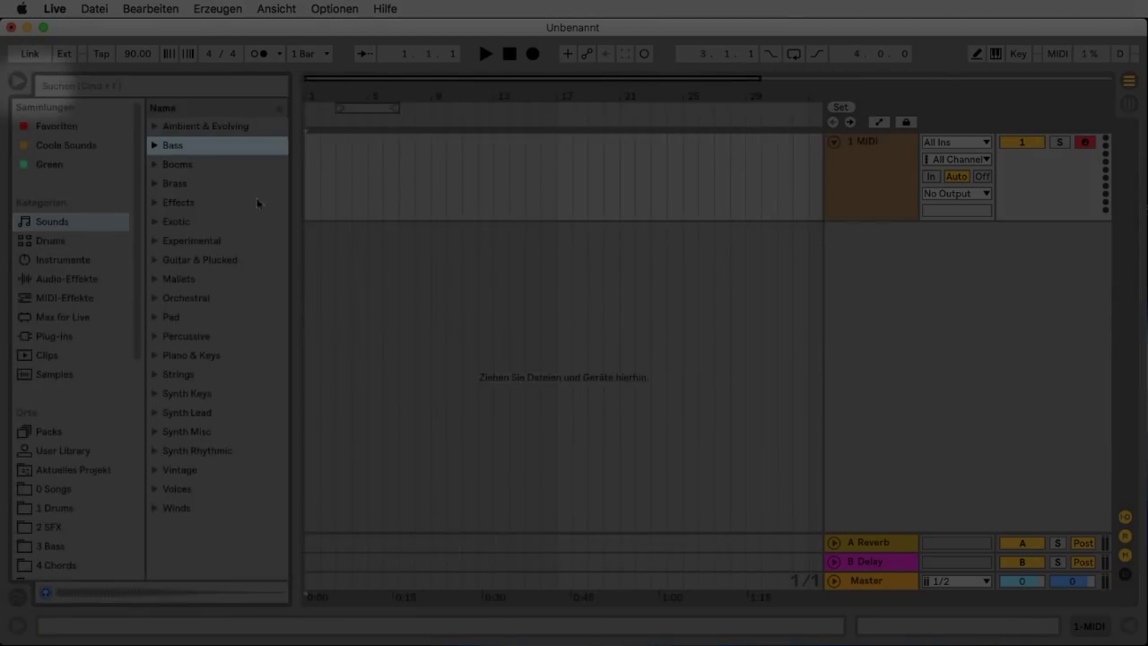
pyautogui.click(52, 242)
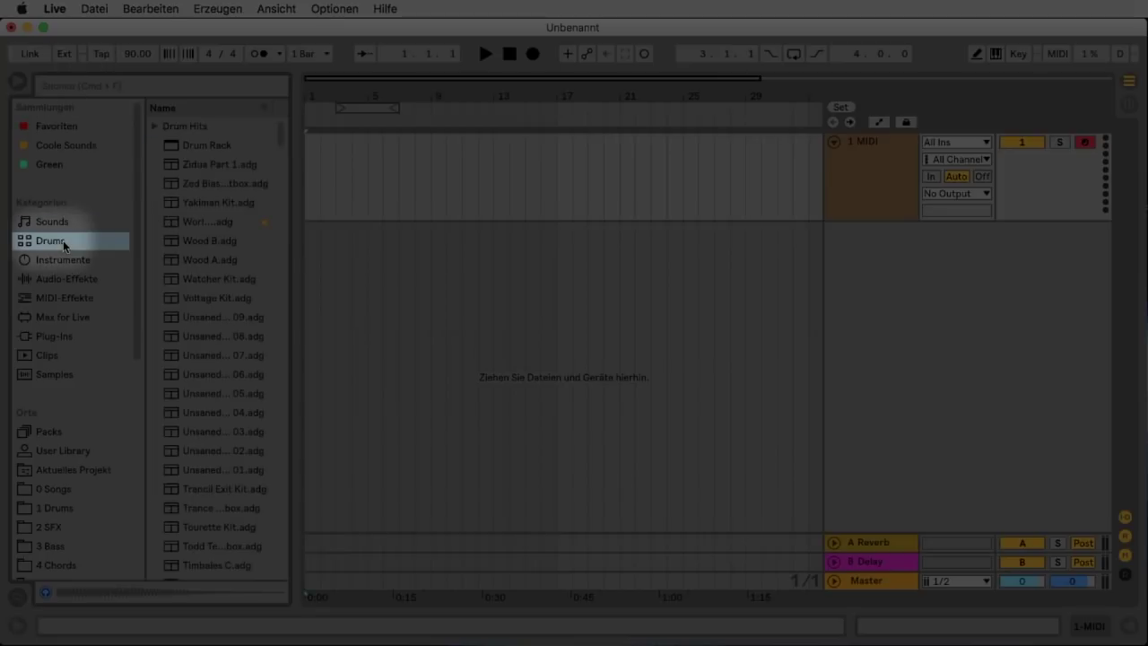
pyautogui.scroll(-5, 195, 173)
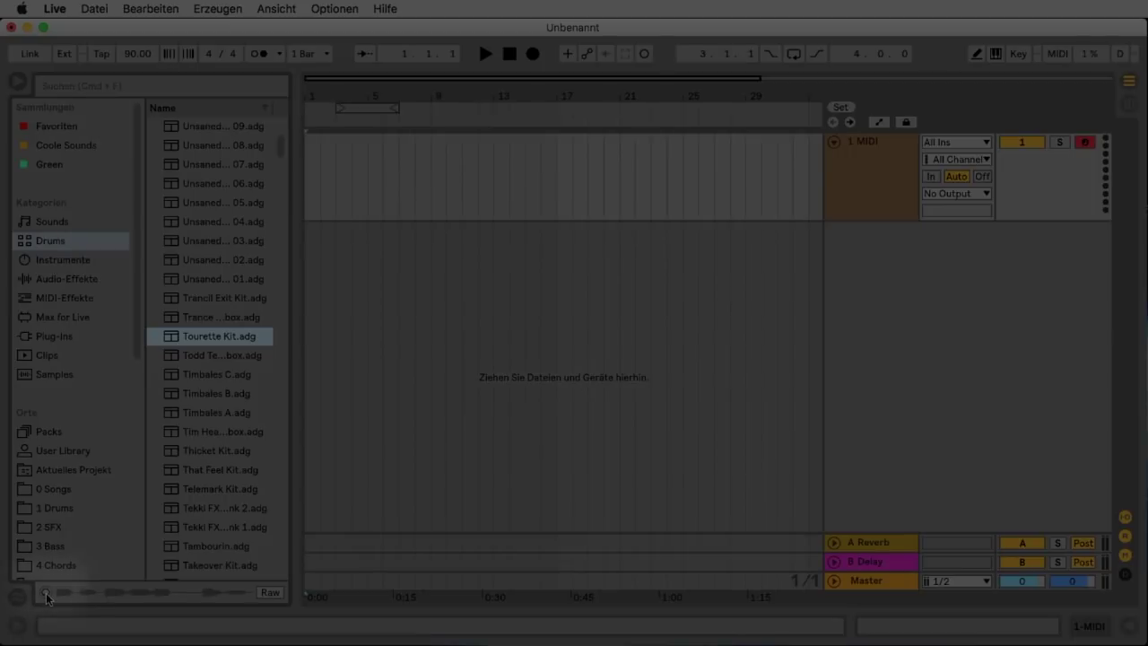
# - Compare selecting drum kits such as Thicket Kit with the browser's preview switched on and off
pyautogui.click(46, 593)
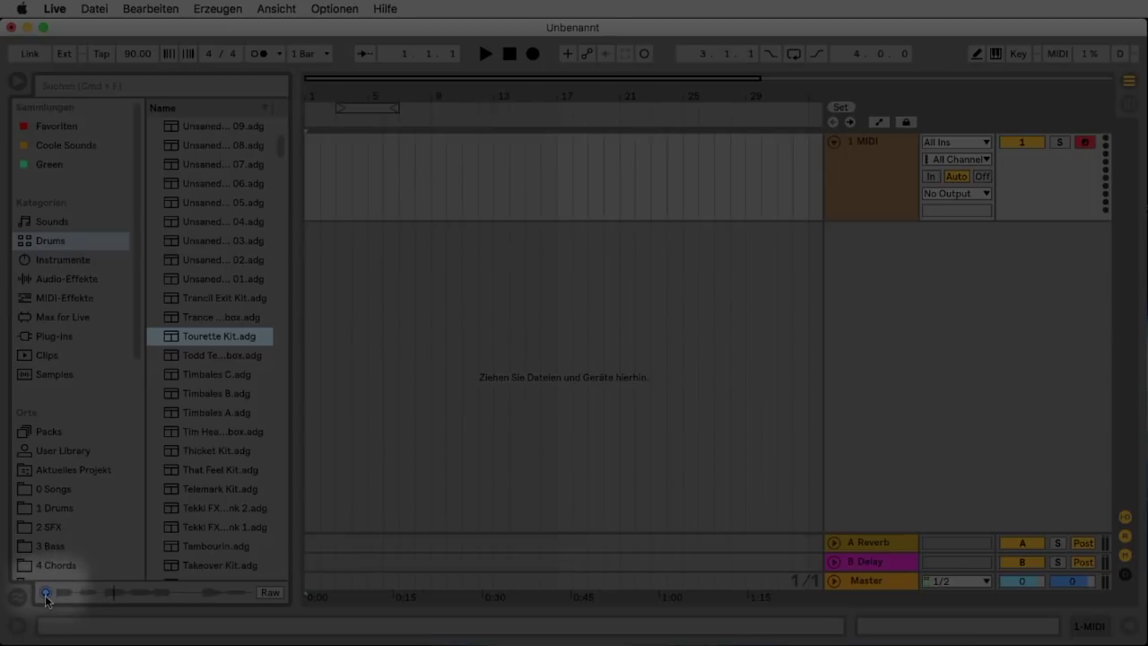
pyautogui.click(235, 280)
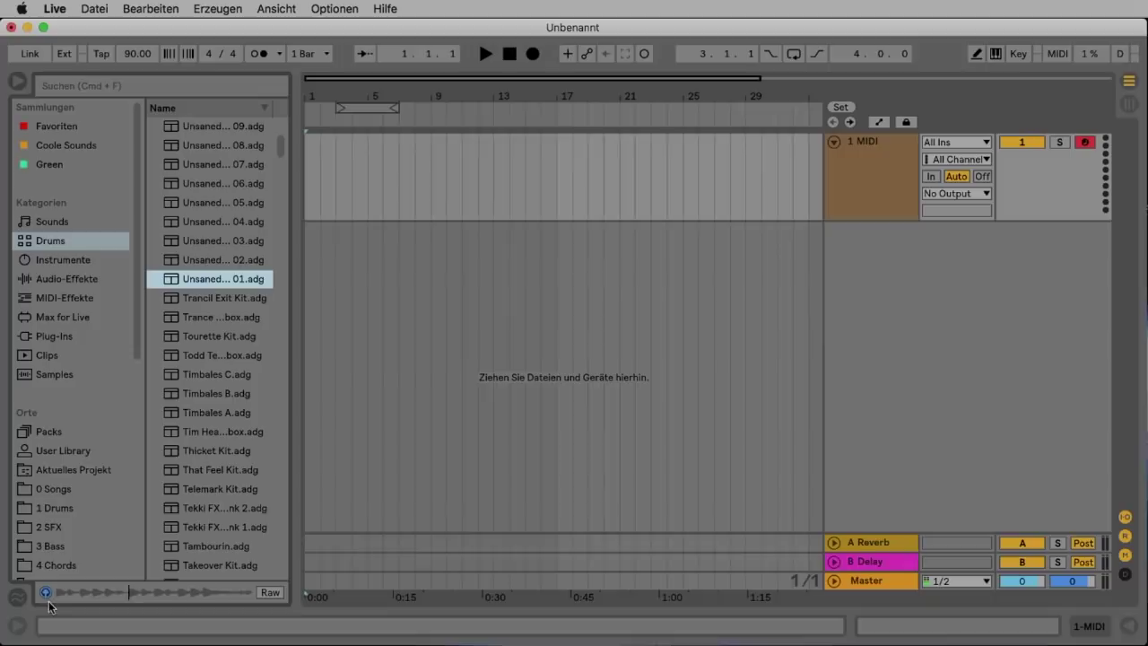
pyautogui.click(46, 593)
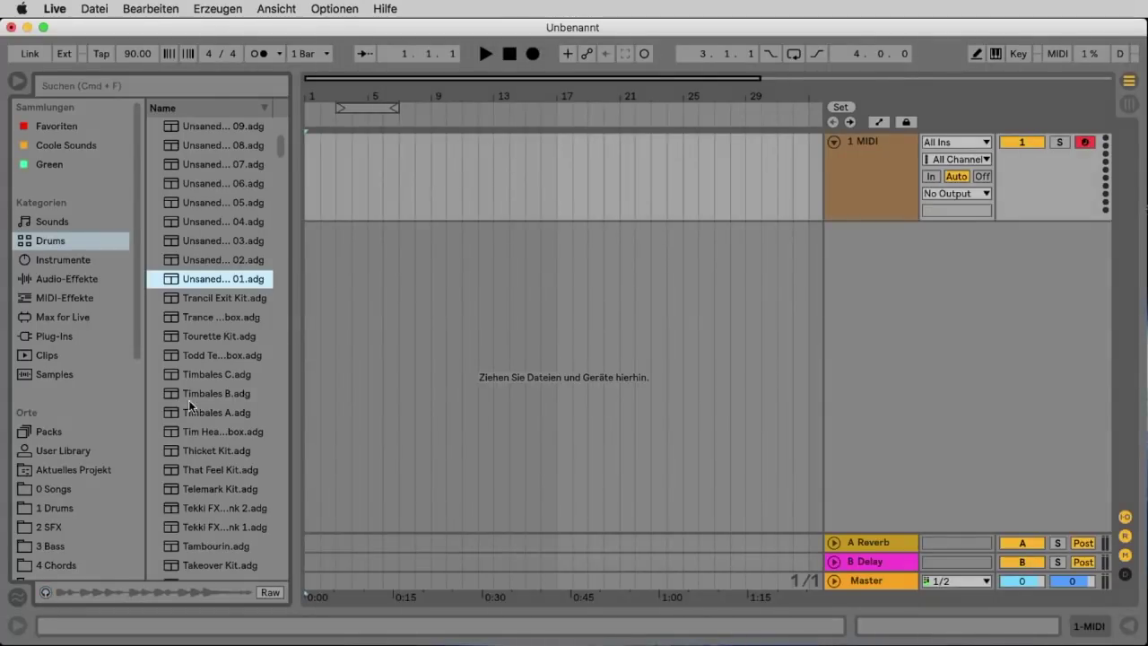
pyautogui.click(220, 448)
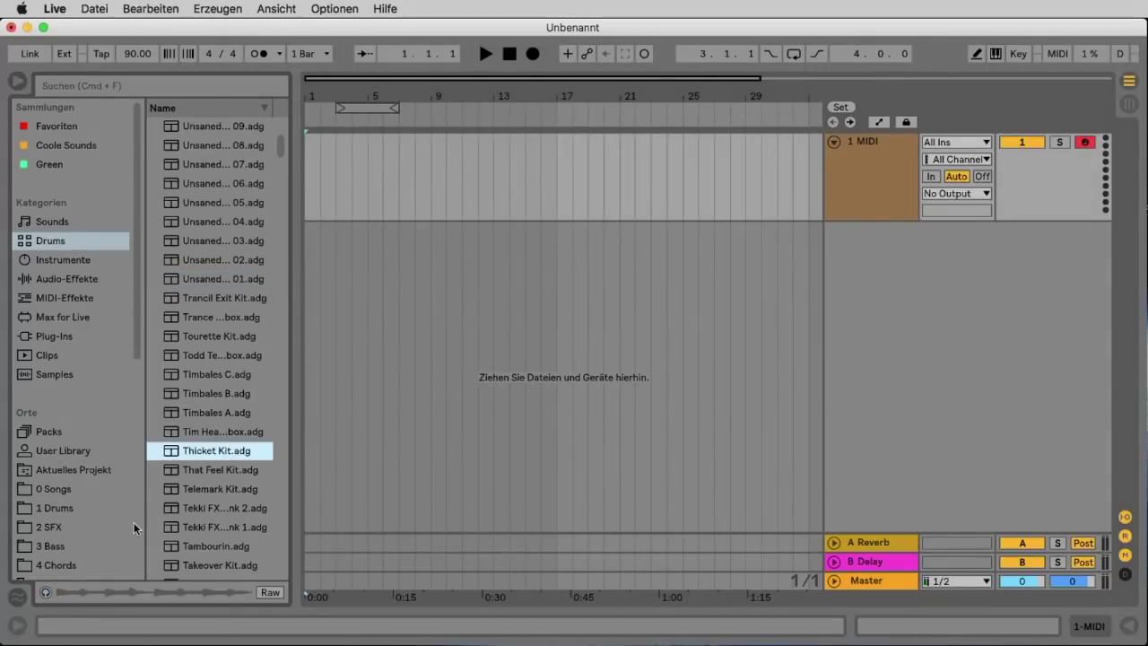
pyautogui.click(45, 594)
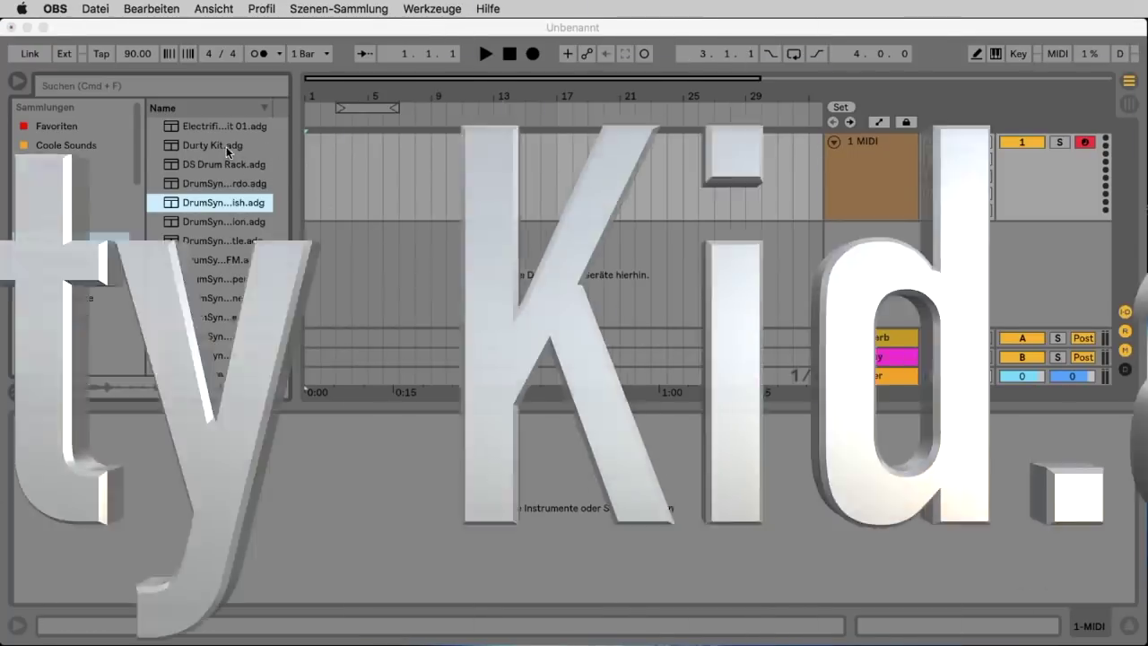
# - Load Durty Kit.adg from the Drums category onto the 1 MIDI track
pyautogui.click(224, 143)
pyautogui.click(207, 146)
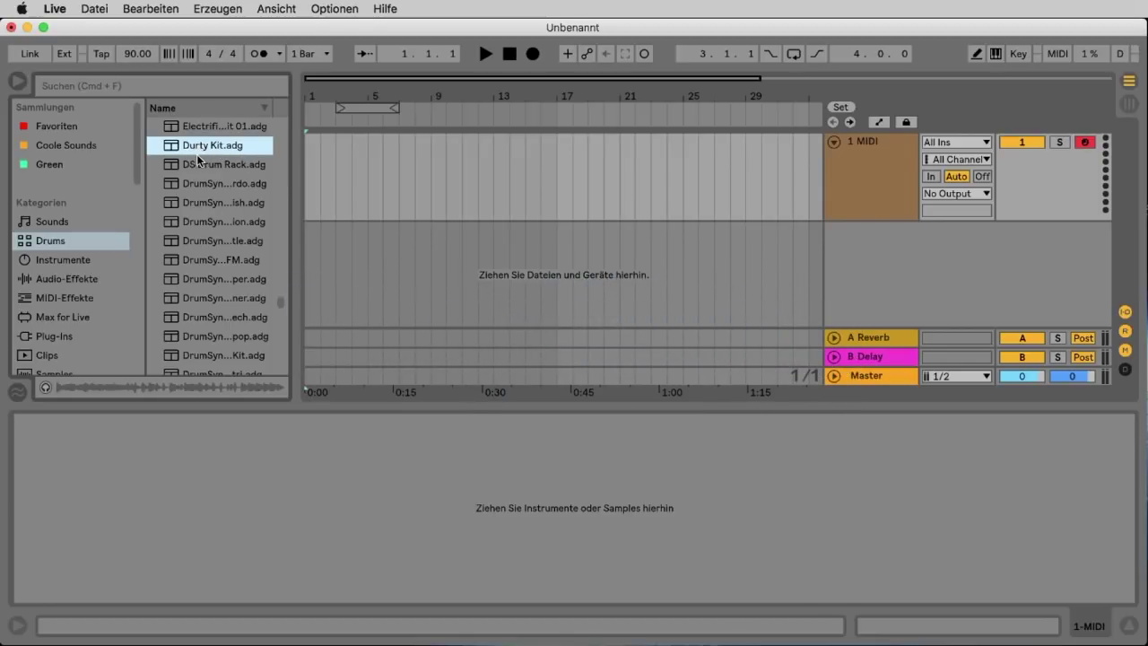
pyautogui.moveTo(220, 142); pyautogui.dragTo(837, 180)
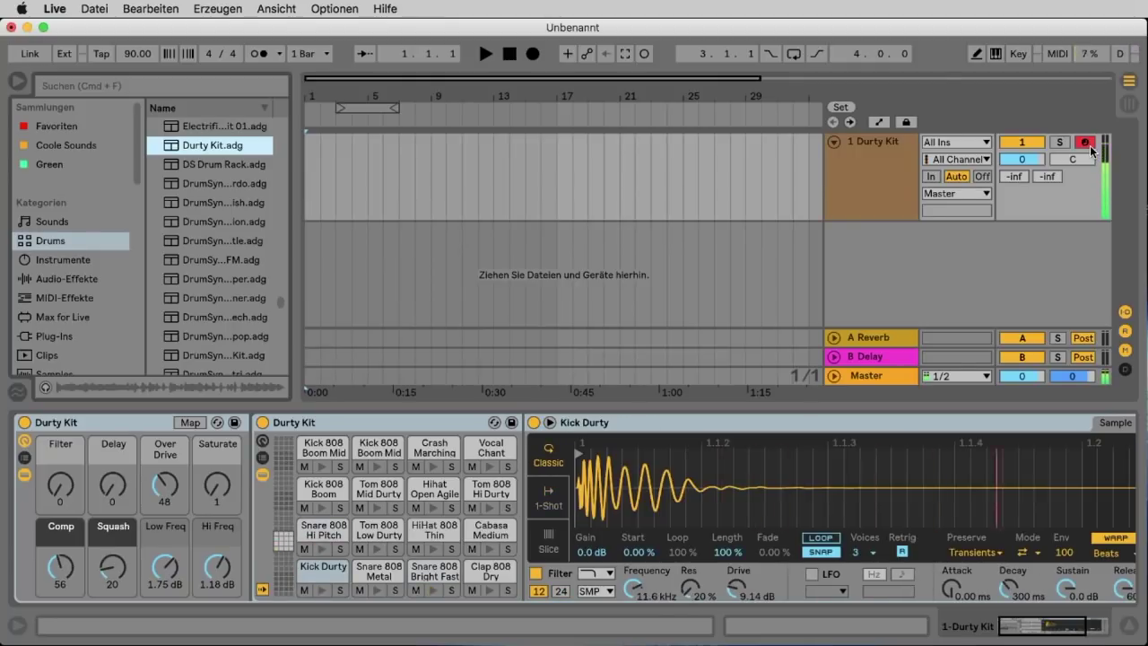
# - Create an empty one-bar MIDI clip on the Durty Kit track from bar 3 to bar 4
pyautogui.click(338, 184)
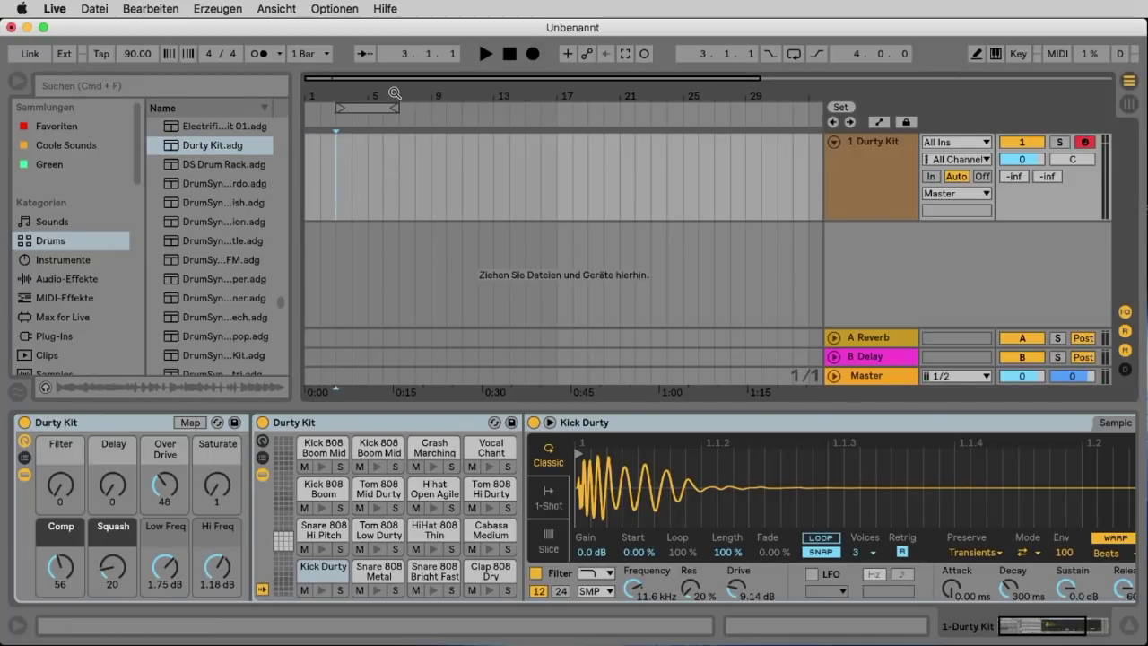
pyautogui.scroll(5, 389, 185)
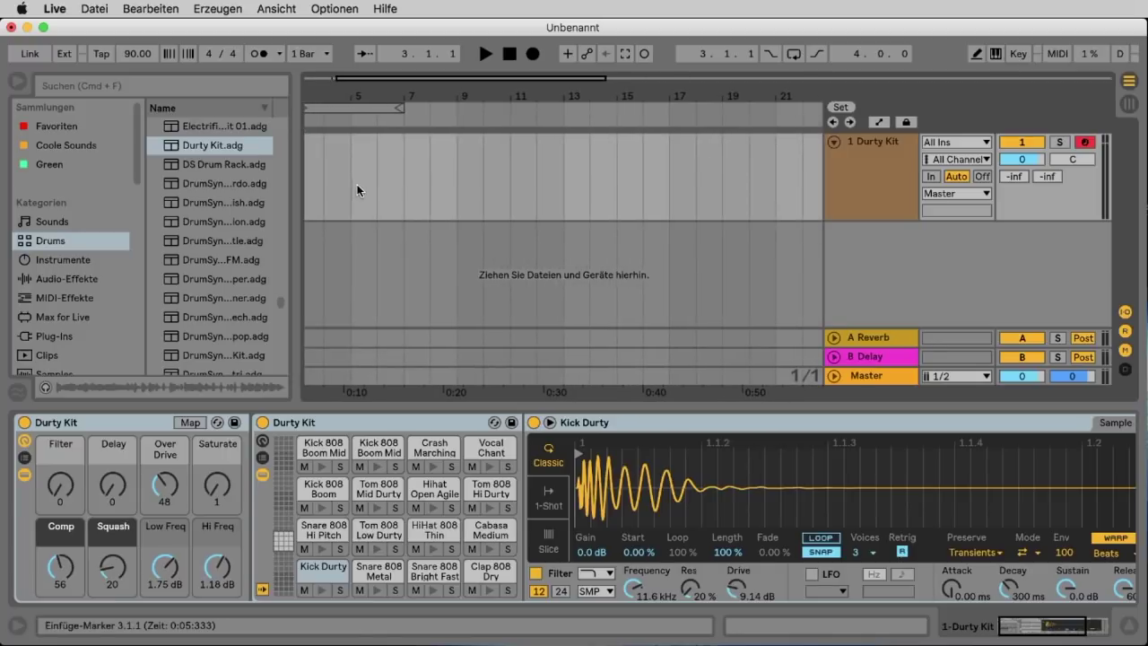
pyautogui.moveTo(363, 93)
pyautogui.mouseDown()
pyautogui.moveTo(364, 67)
pyautogui.moveTo(363, 90)
pyautogui.mouseUp()
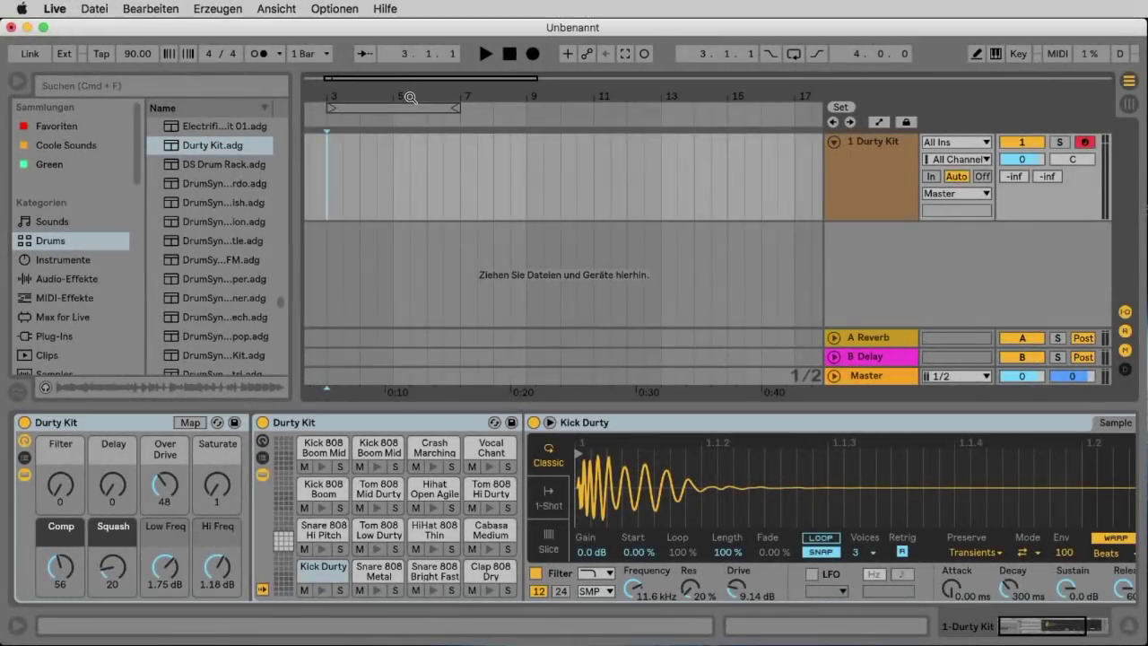
pyautogui.moveTo(410, 97)
pyautogui.mouseDown()
pyautogui.moveTo(331, 92)
pyautogui.moveTo(391, 122)
pyautogui.mouseUp()
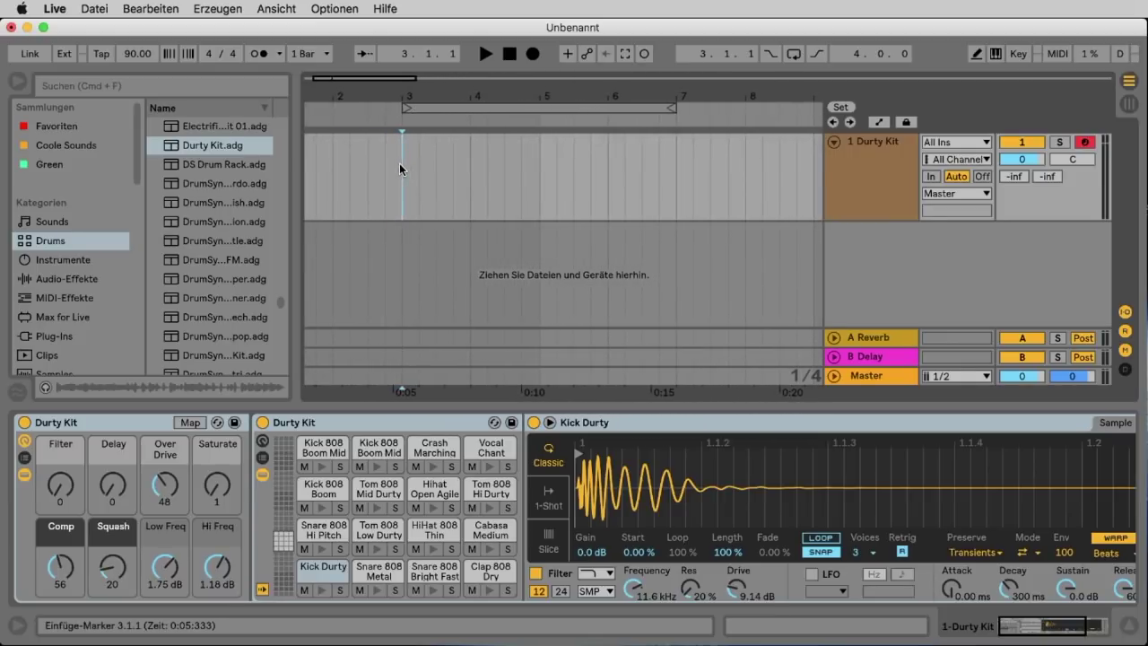
pyautogui.moveTo(405, 166); pyautogui.dragTo(472, 173)
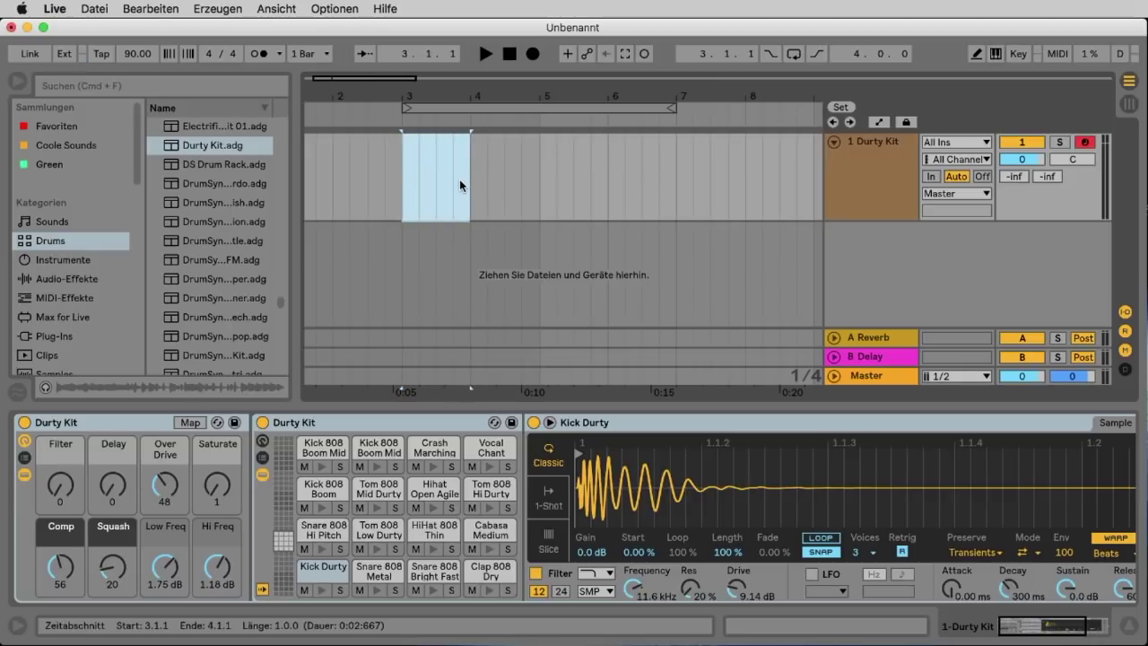
pyautogui.press('shift+super+m')
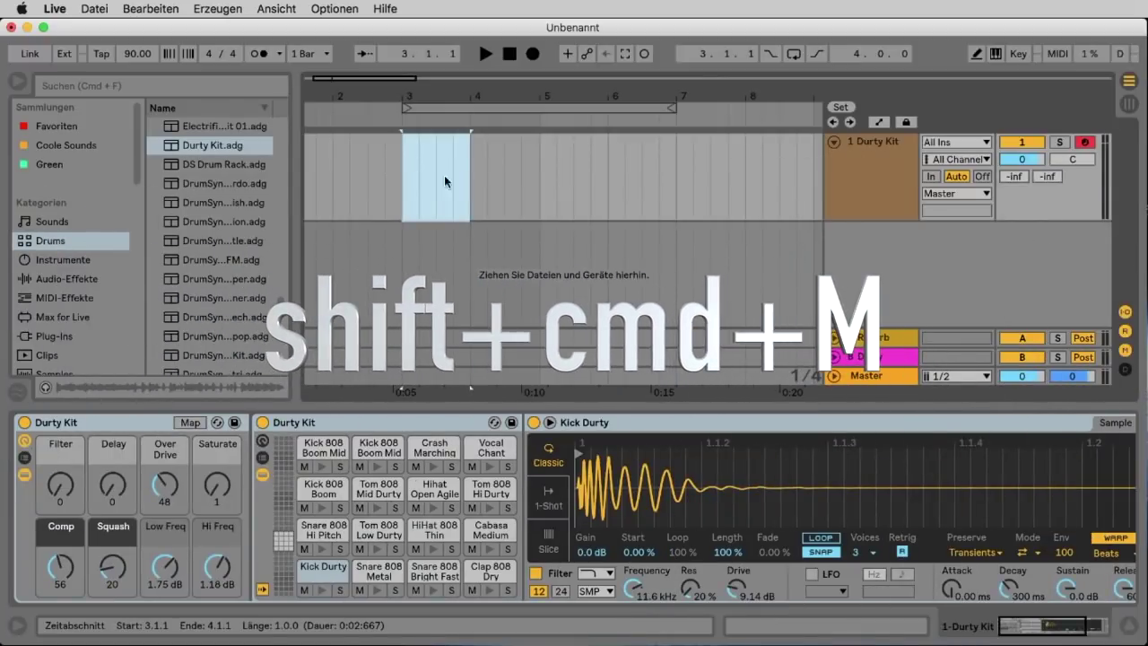
pyautogui.click(218, 8)
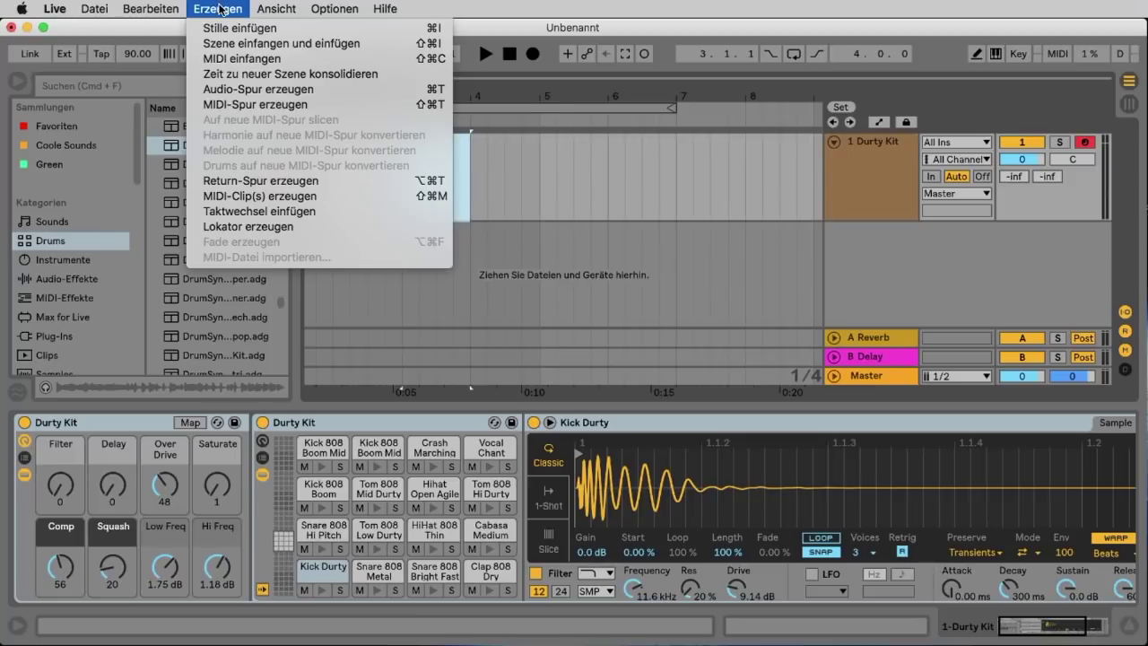
pyautogui.click(261, 197)
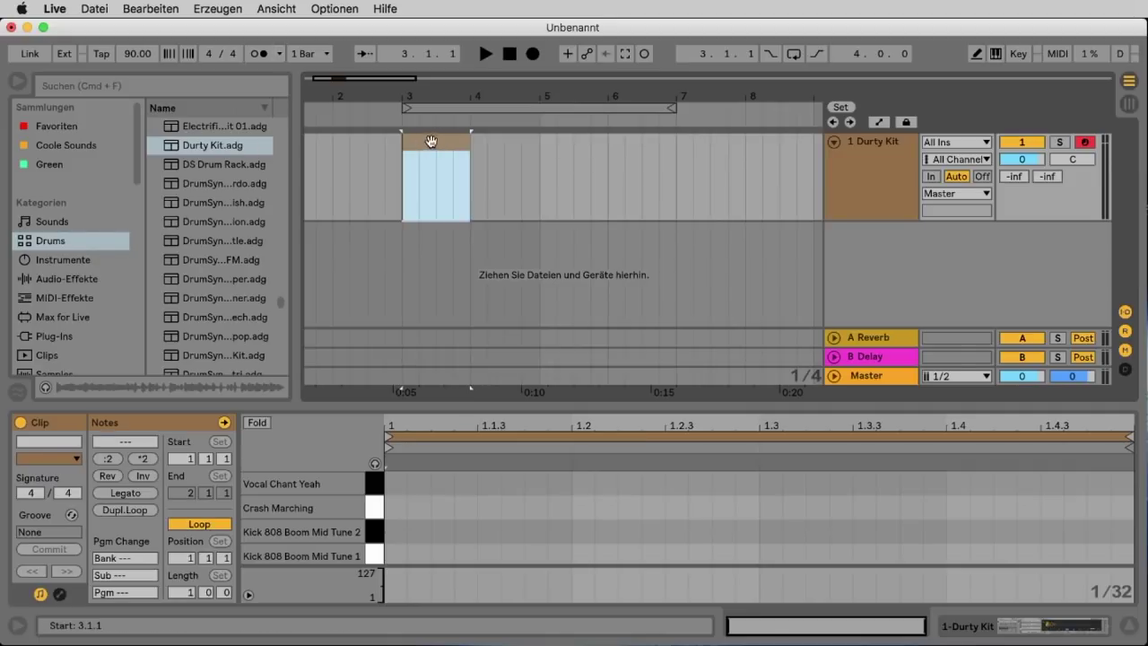
# - Set the MIDI clip's note grid to a fixed 1/16, moving the window aside temporarily to reach the grid options
pyautogui.click(494, 469)
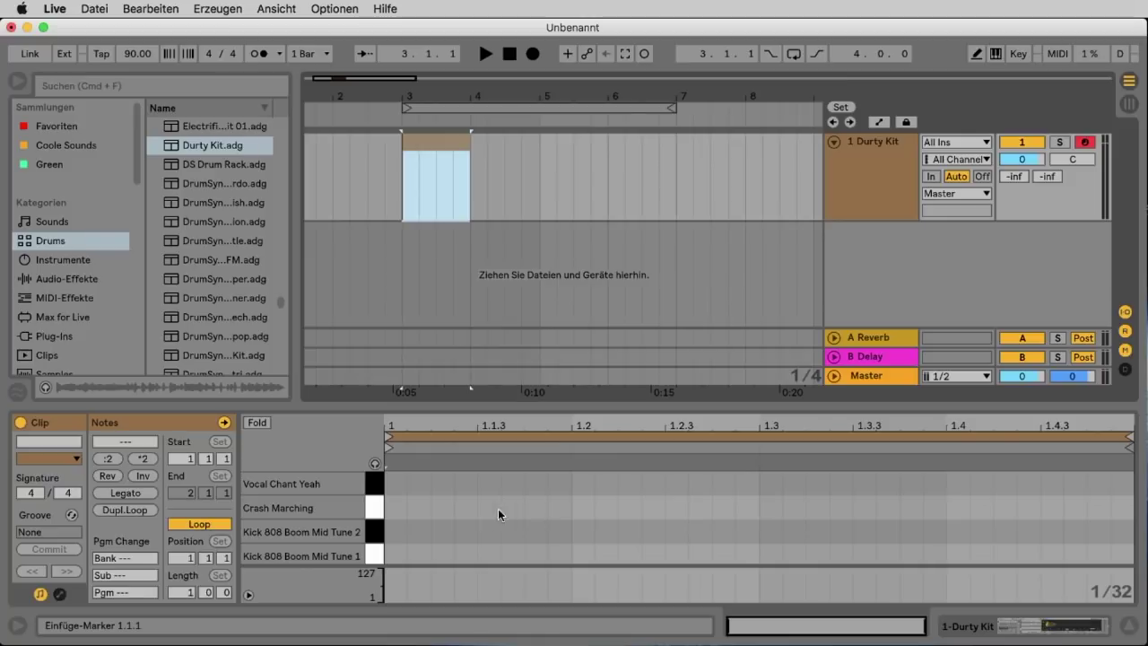
pyautogui.rightClick(1125, 600)
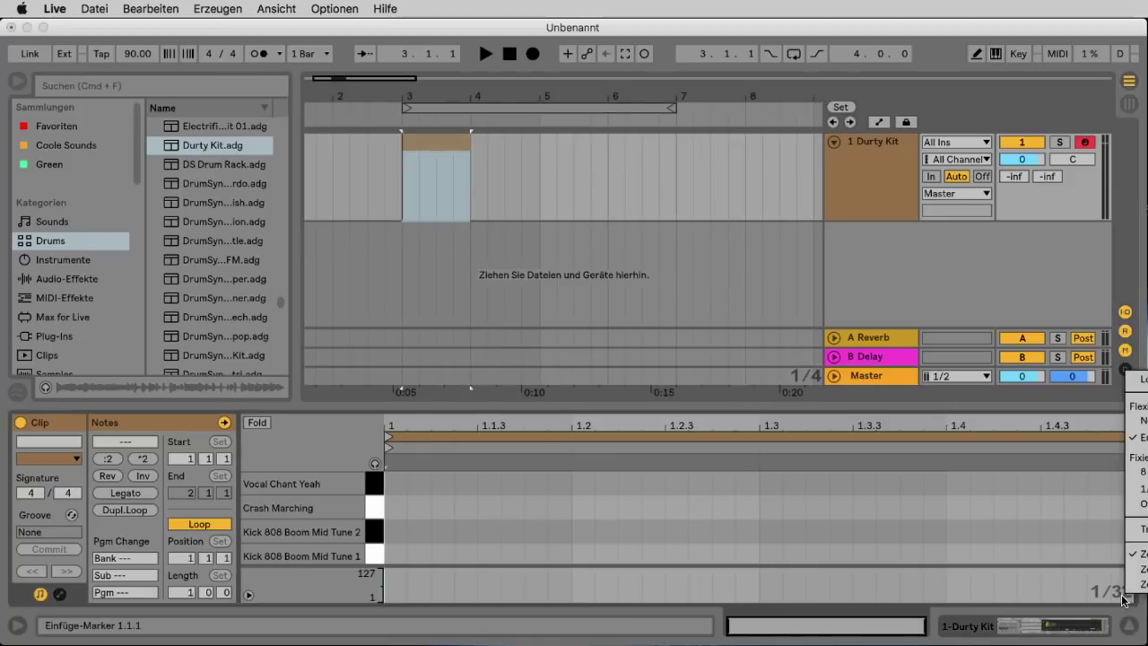
pyautogui.moveTo(1071, 27); pyautogui.dragTo(819, 27)
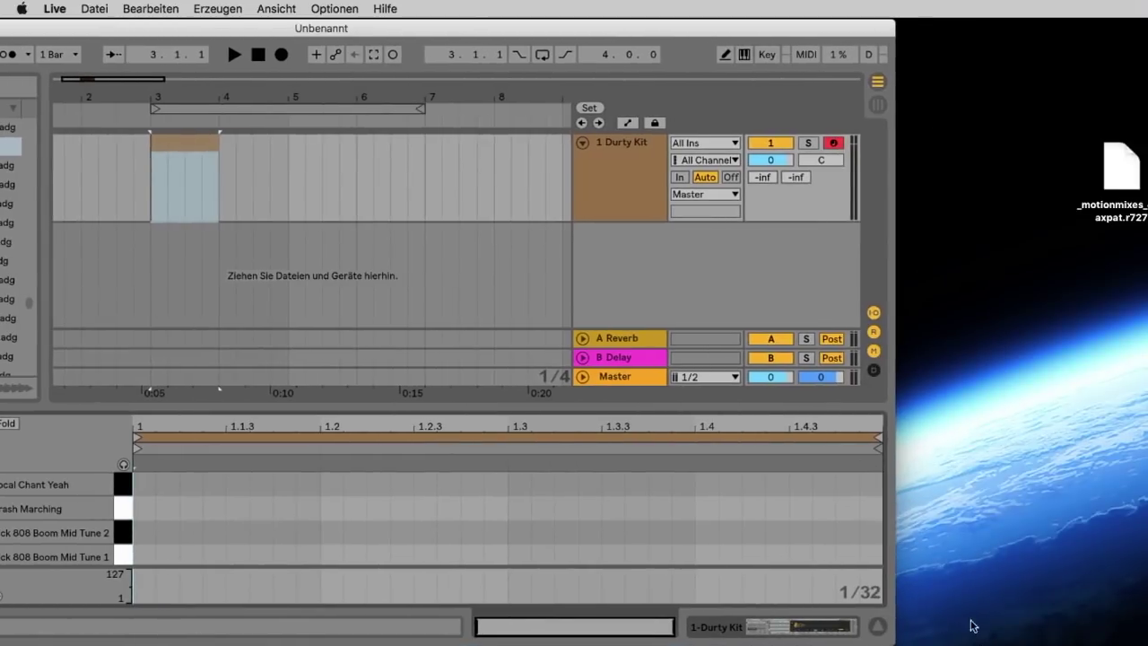
pyautogui.rightClick(870, 599)
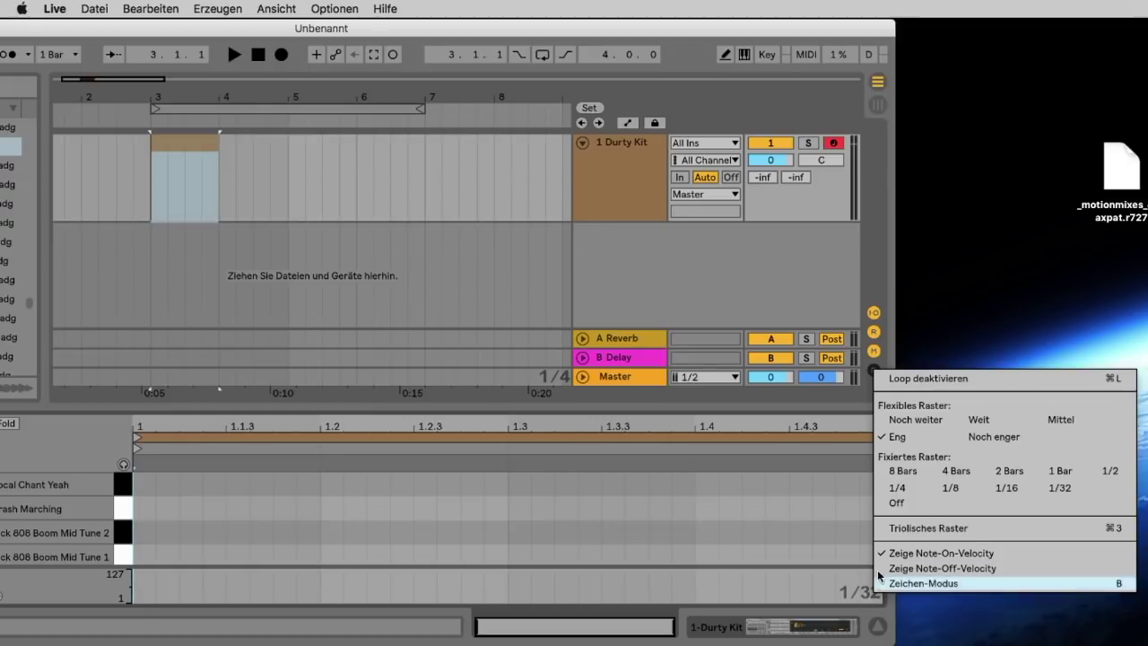
pyautogui.click(1019, 489)
pyautogui.doubleClick(592, 30)
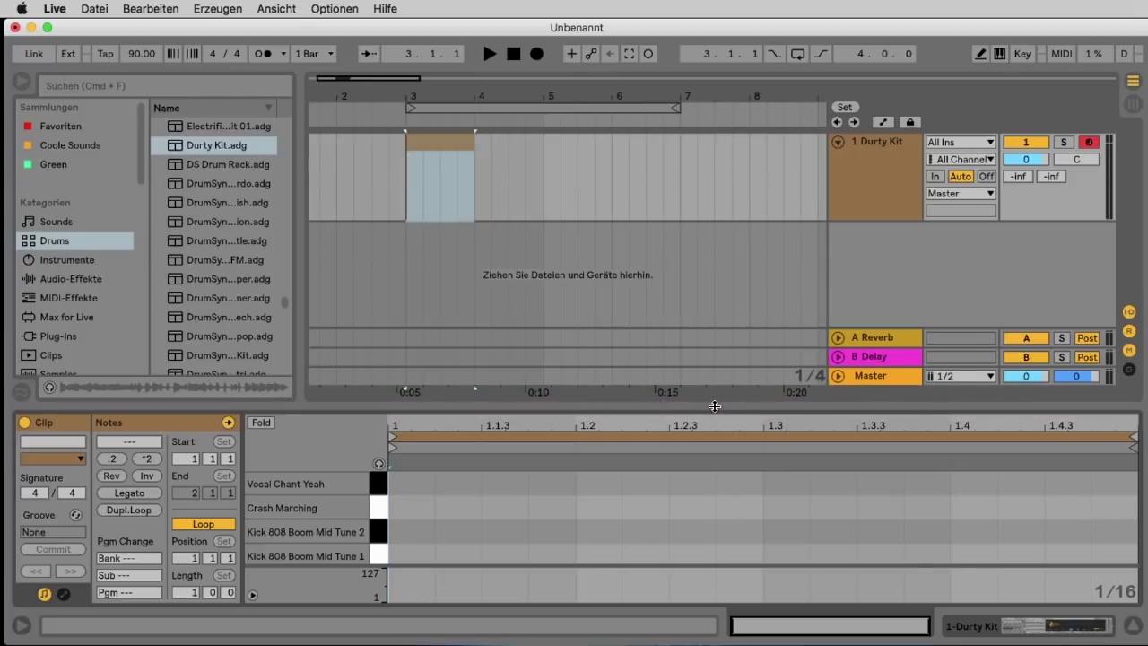
# - Enlarge the note editor to look through the kit's drum sounds, and place a Snare 808 Bright Fast note at 1.2
pyautogui.moveTo(712, 407); pyautogui.dragTo(735, 231)
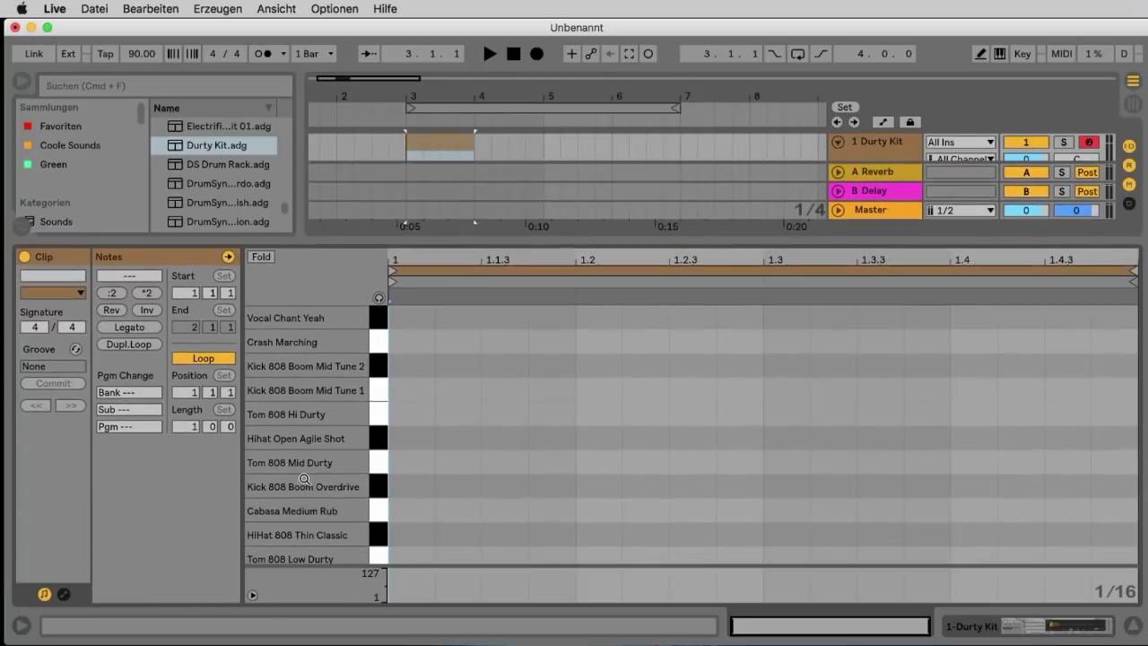
pyautogui.scroll(-3, 378, 430)
pyautogui.scroll(-2, 378, 430)
pyautogui.scroll(5, 379, 430)
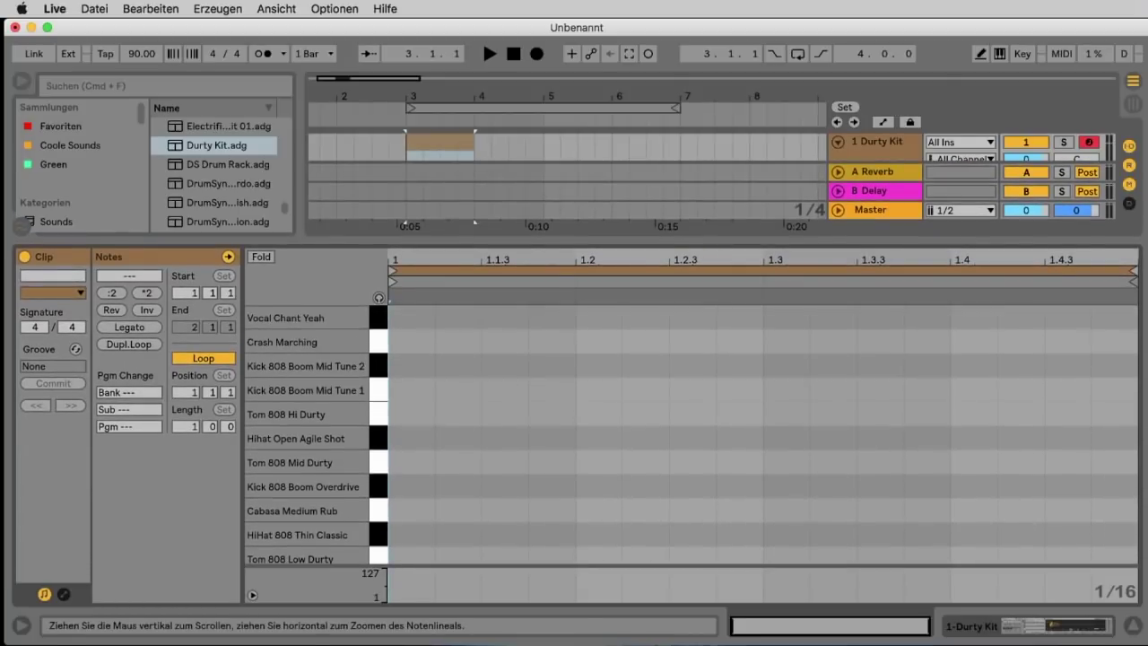
pyautogui.scroll(-5, 378, 430)
pyautogui.scroll(5, 378, 431)
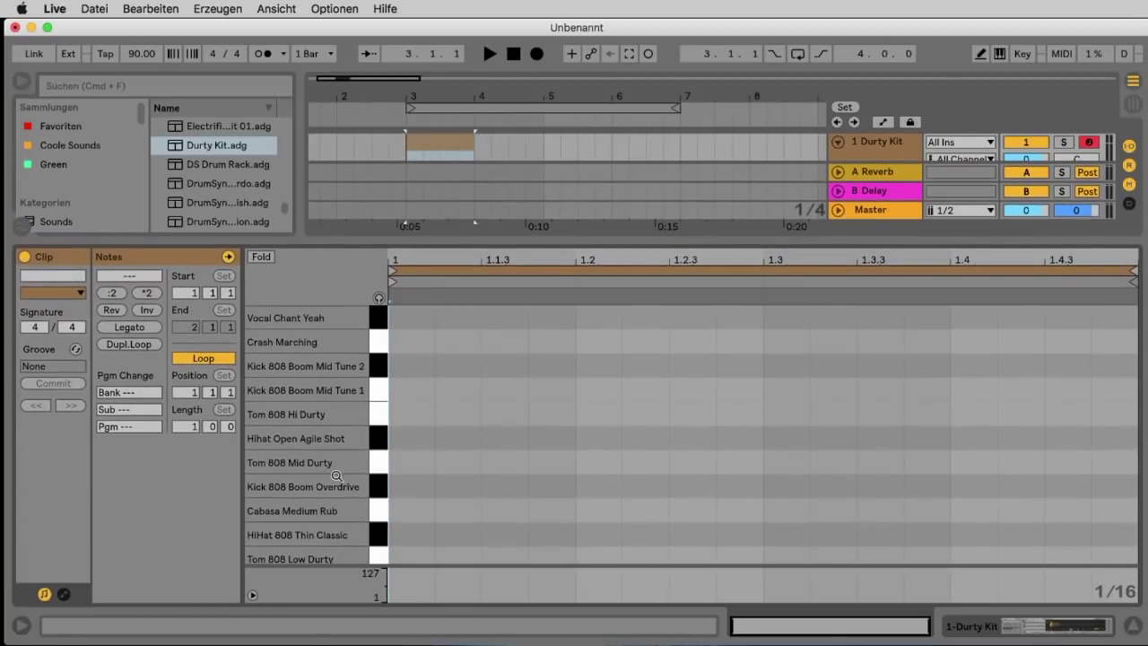
pyautogui.scroll(-5, 378, 431)
pyautogui.scroll(4, 378, 430)
pyautogui.scroll(-5, 379, 430)
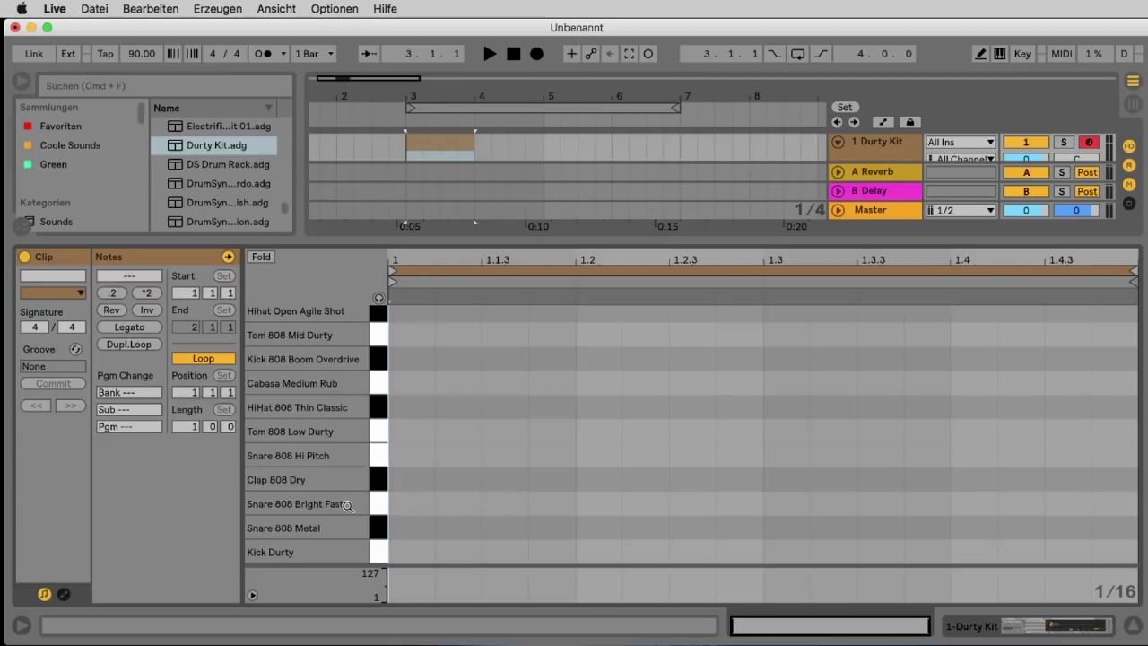
pyautogui.doubleClick(597, 504)
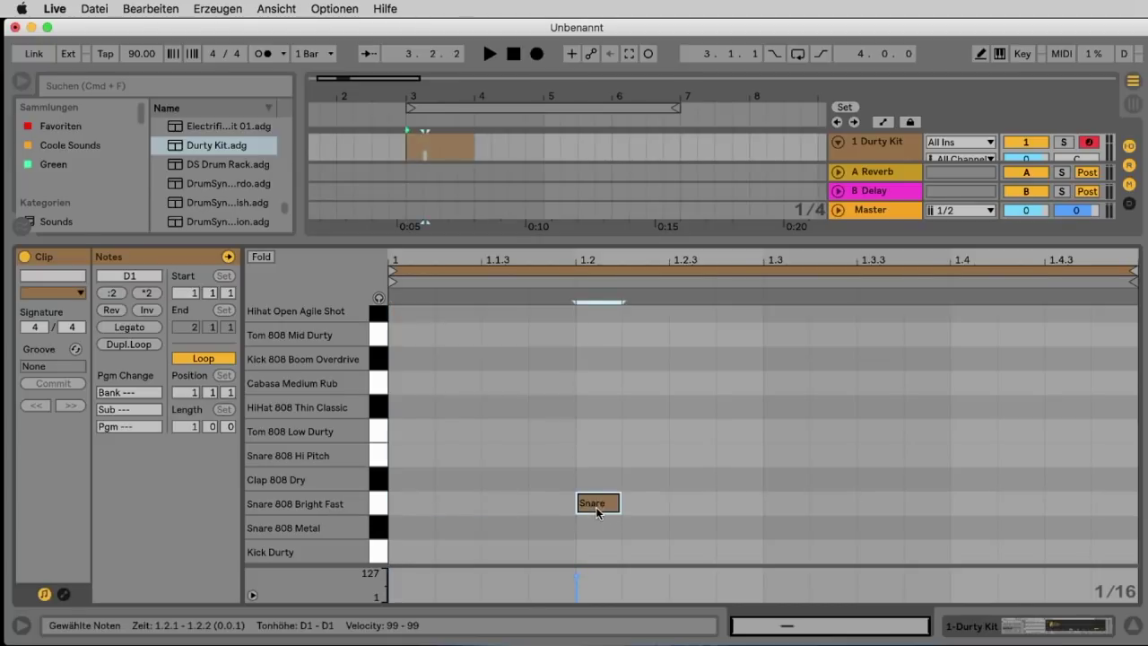
# - Add a second Snare 808 Bright Fast note at 1.4, and start and stop playback to hear the pattern
pyautogui.doubleClick(980, 504)
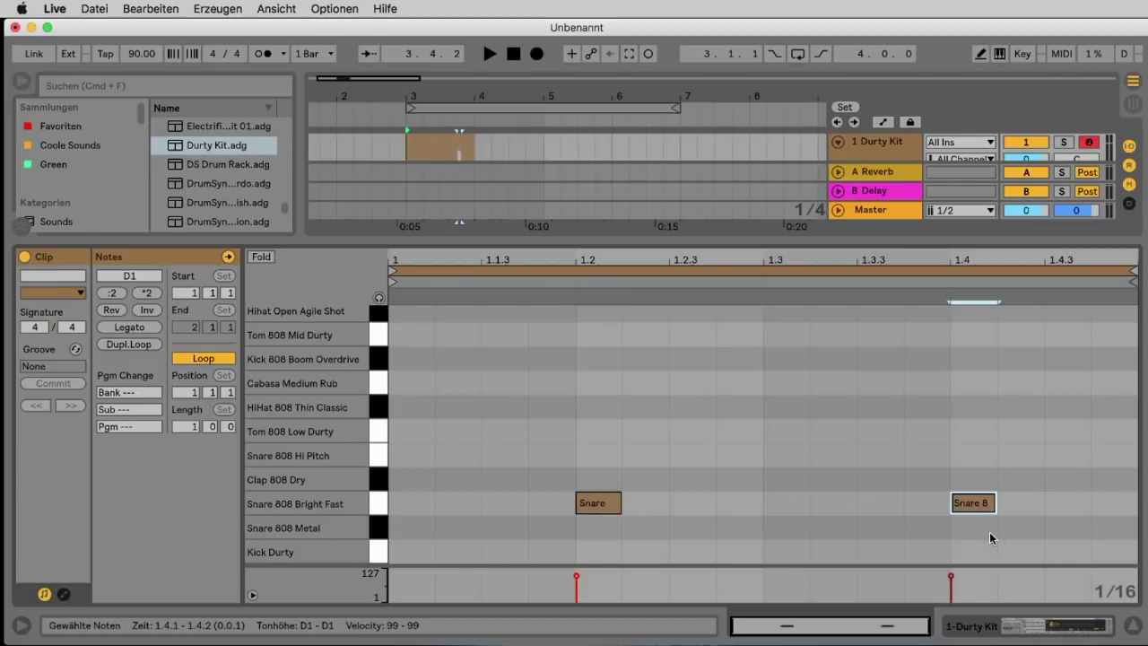
pyautogui.press('space')
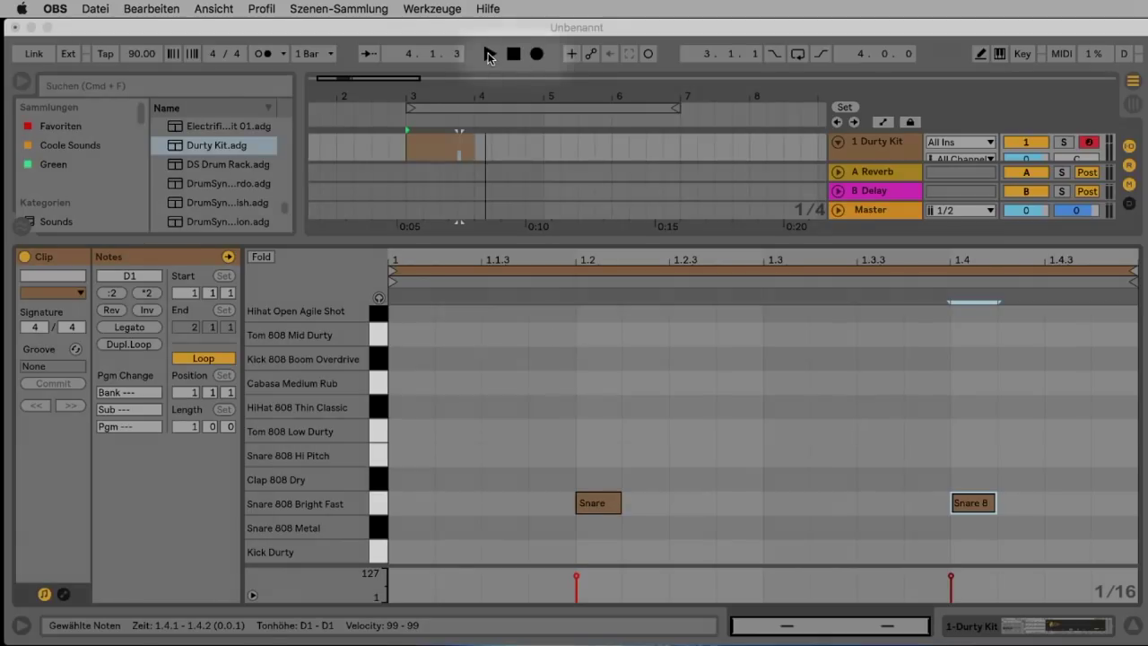
pyautogui.click(489, 54)
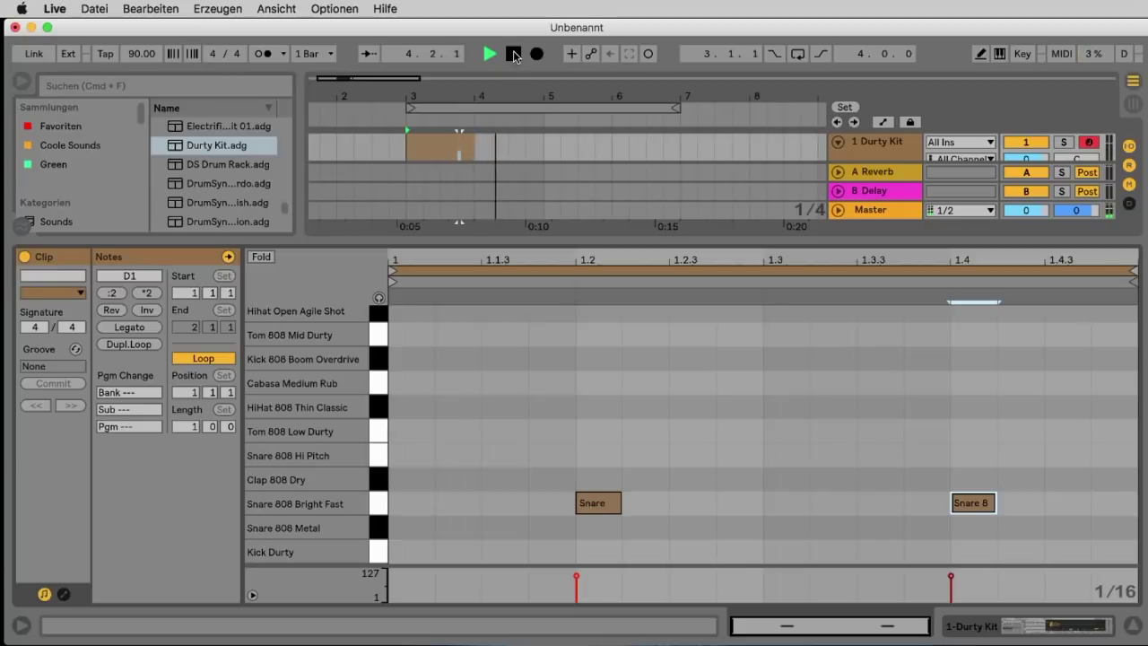
pyautogui.click(514, 56)
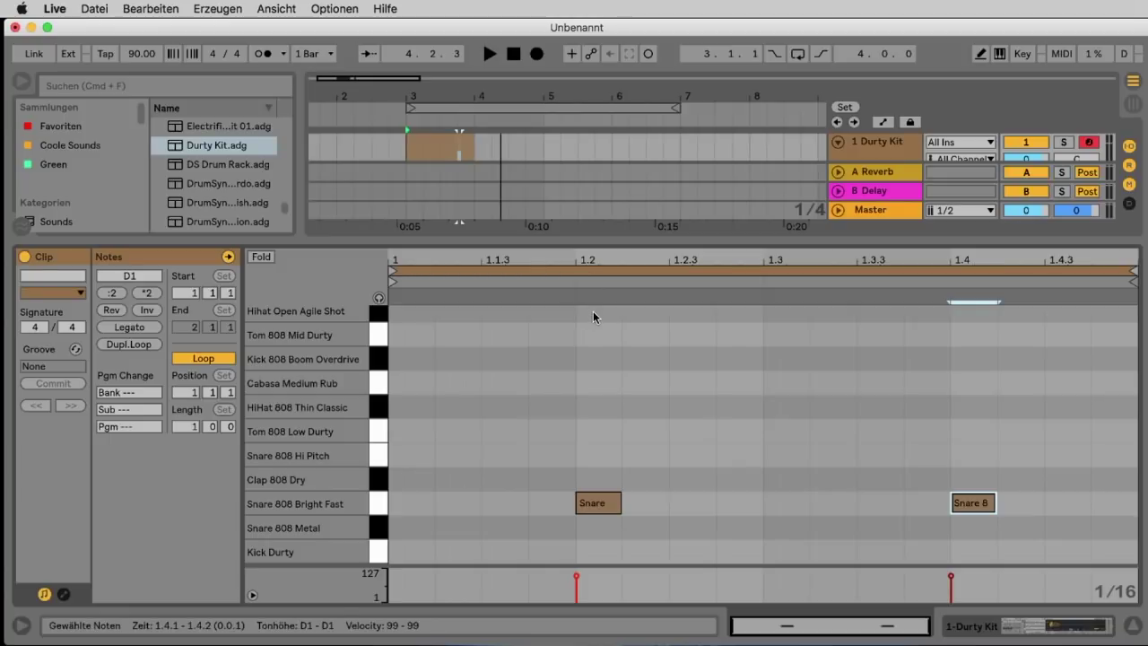
pyautogui.press('space')
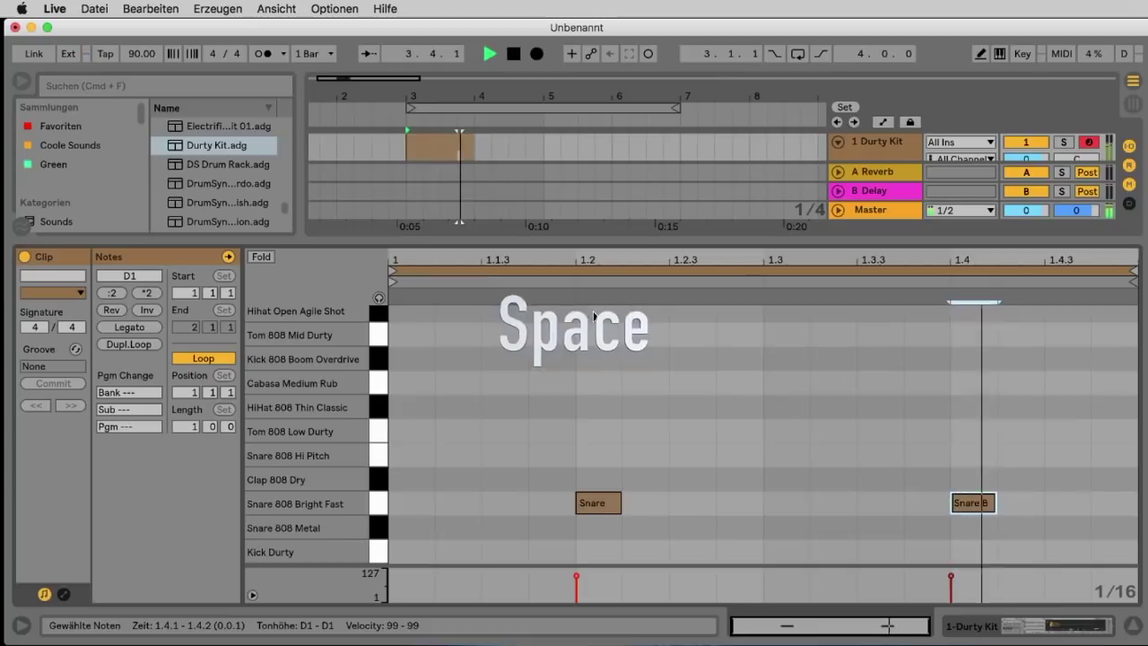
pyautogui.press('space')
pyautogui.press('super+Tab')
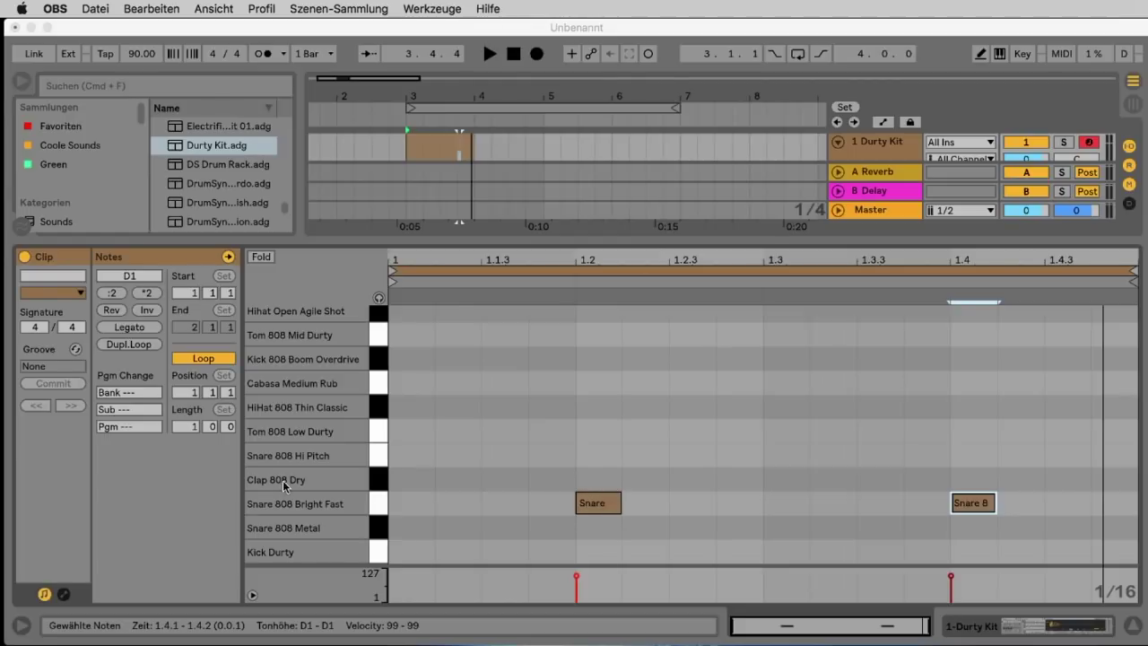
# - Try placing Clap 808 Dry notes individually at 1.2 and 1.4, and delete both claps
pyautogui.doubleClick(610, 480)
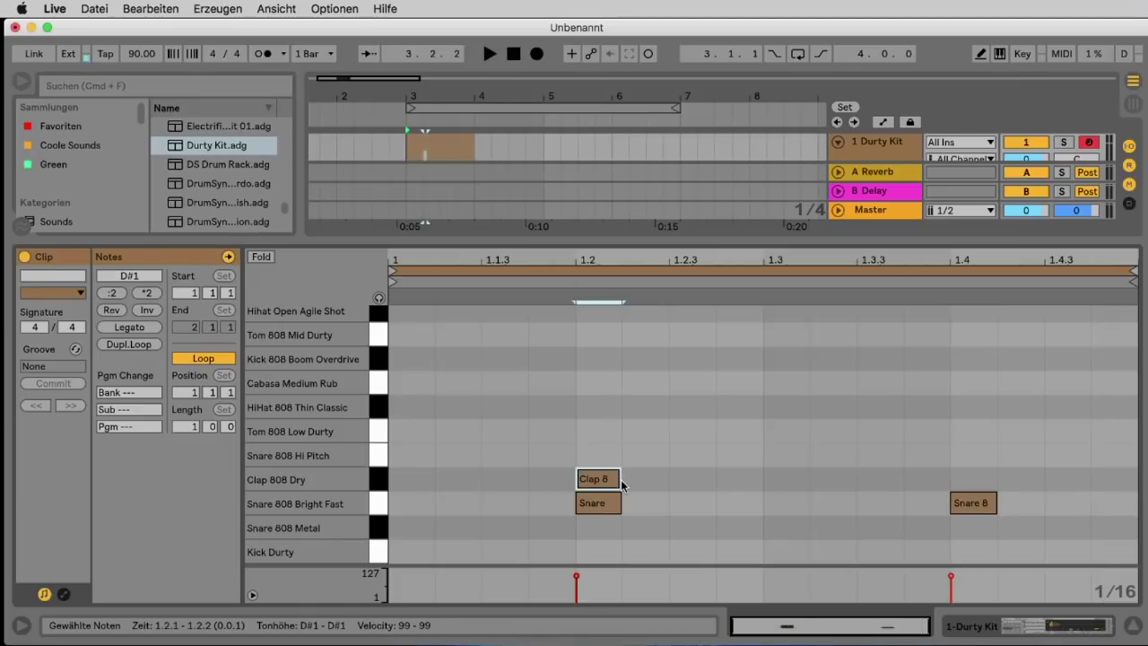
pyautogui.doubleClick(980, 479)
pyautogui.moveTo(1032, 486)
pyautogui.mouseDown()
pyautogui.moveTo(538, 481)
pyautogui.moveTo(522, 471)
pyautogui.moveTo(674, 516)
pyautogui.moveTo(992, 537)
pyautogui.mouseUp()
pyautogui.press('Delete')
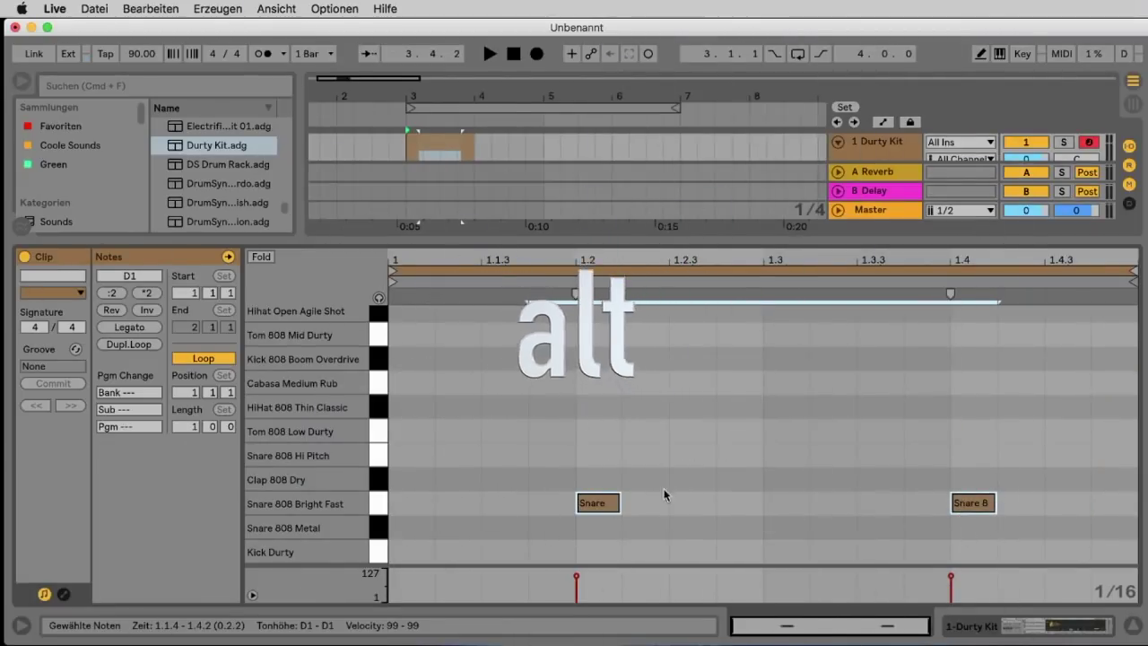
# - Duplicate both selected snare notes onto the Clap 808 Dry row at 1.2 and 1.4, and play the result
pyautogui.moveTo(597, 502); pyautogui.dragTo(590, 486)
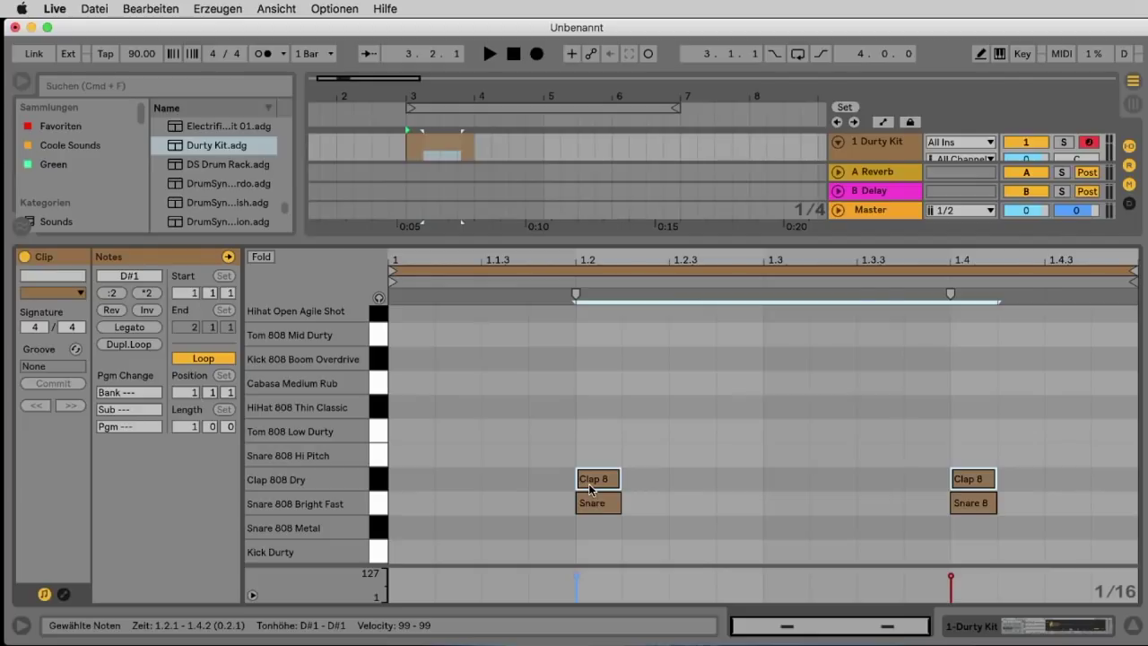
pyautogui.press('space')
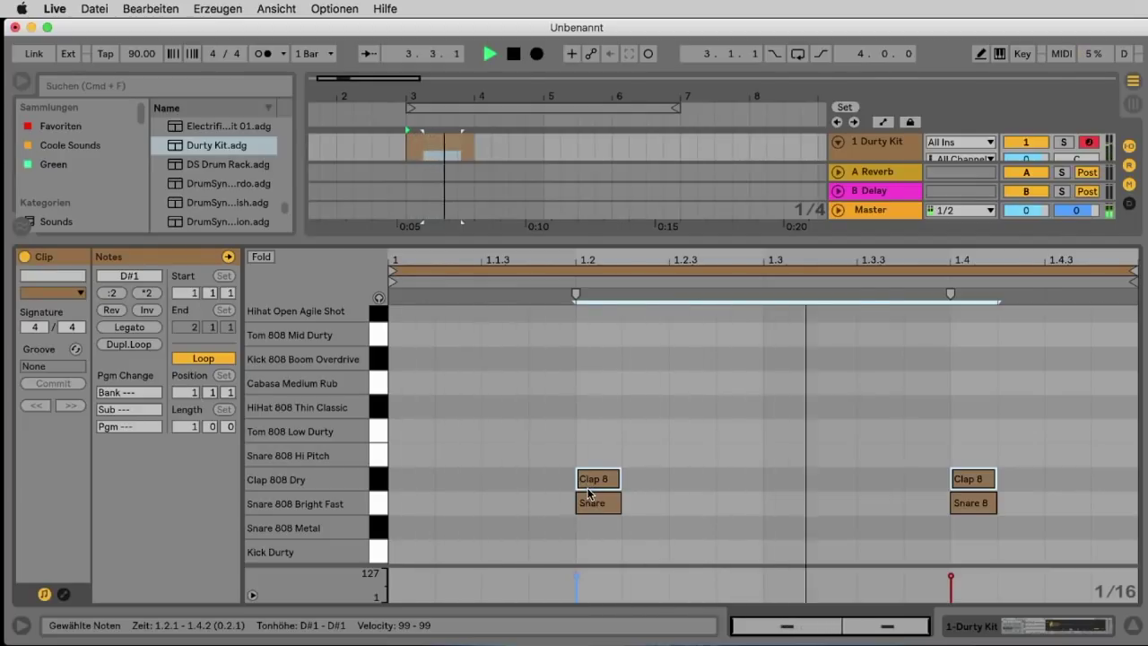
pyautogui.press('space')
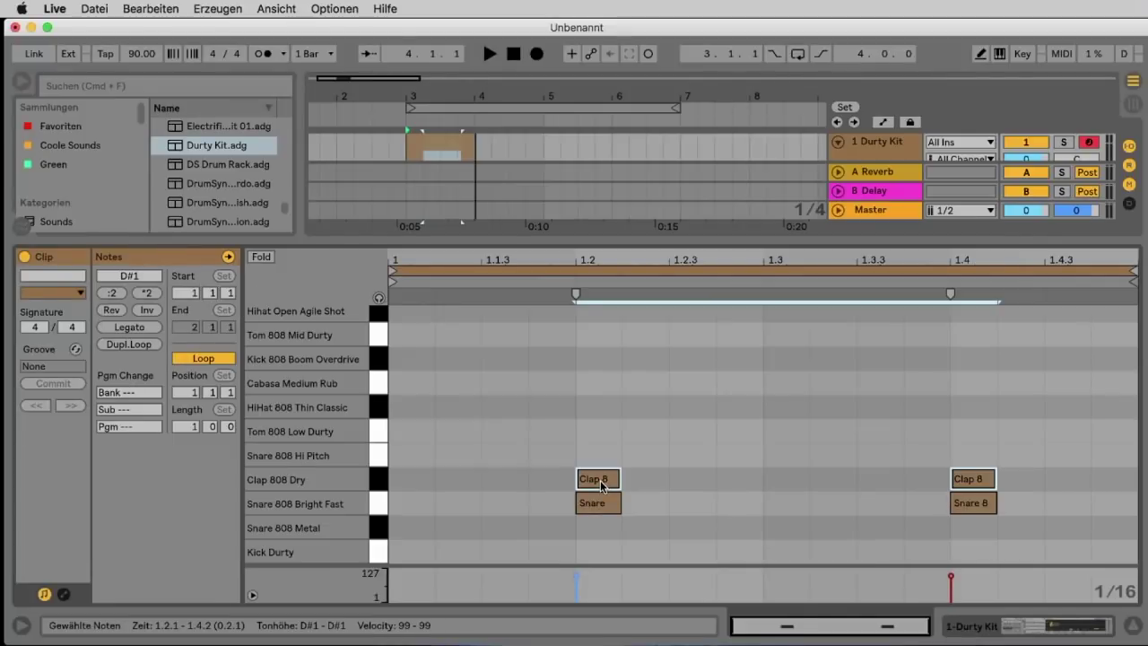
# - Nudge both clap notes off the grid so they start marginally before the snares, checking the offset by playback
pyautogui.moveTo(601, 486)
pyautogui.mouseDown()
pyautogui.moveTo(595, 499)
pyautogui.moveTo(569, 497)
pyautogui.moveTo(597, 503)
pyautogui.moveTo(588, 509)
pyautogui.moveTo(589, 493)
pyautogui.moveTo(539, 491)
pyautogui.moveTo(601, 488)
pyautogui.moveTo(593, 479)
pyautogui.mouseUp()
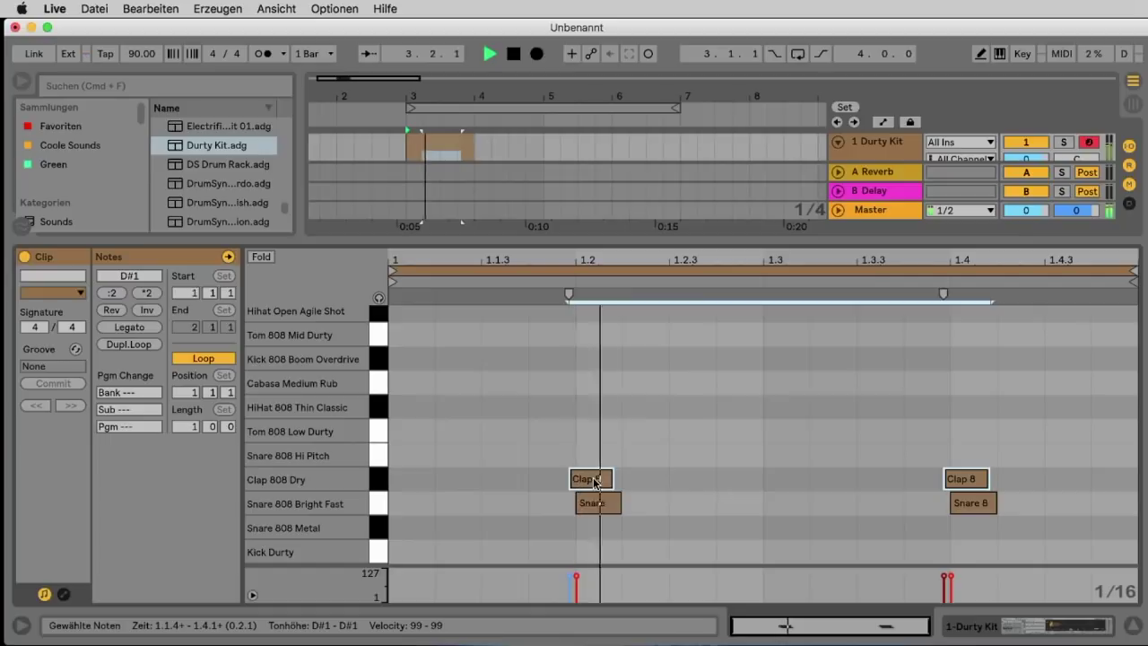
pyautogui.press('space')
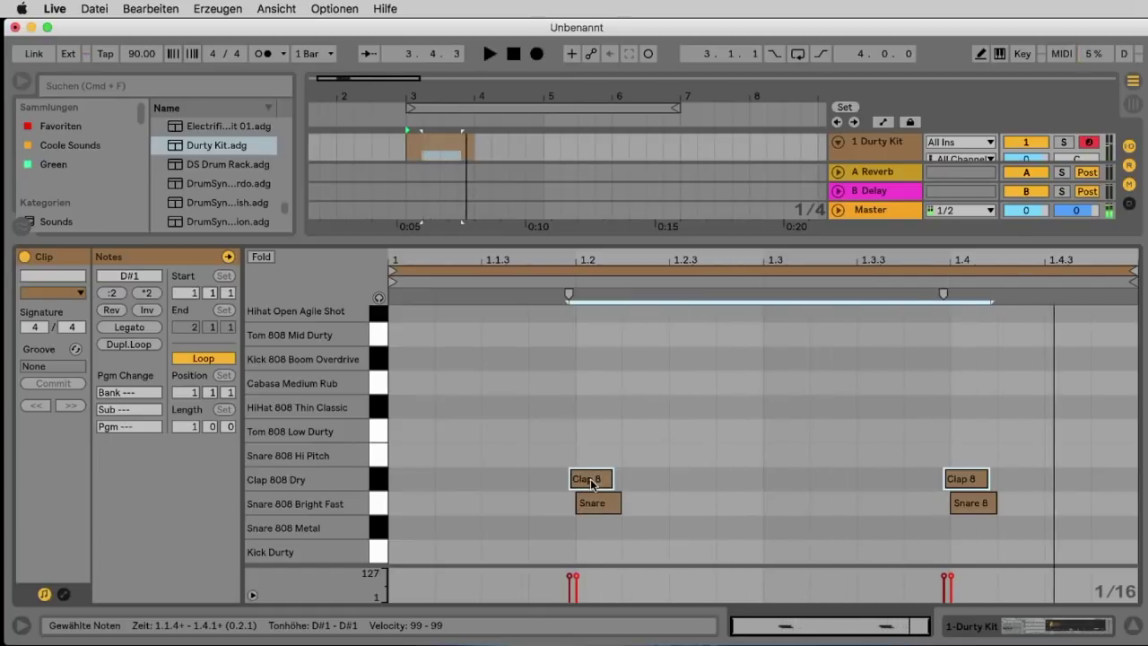
pyautogui.moveTo(594, 485); pyautogui.dragTo(600, 480)
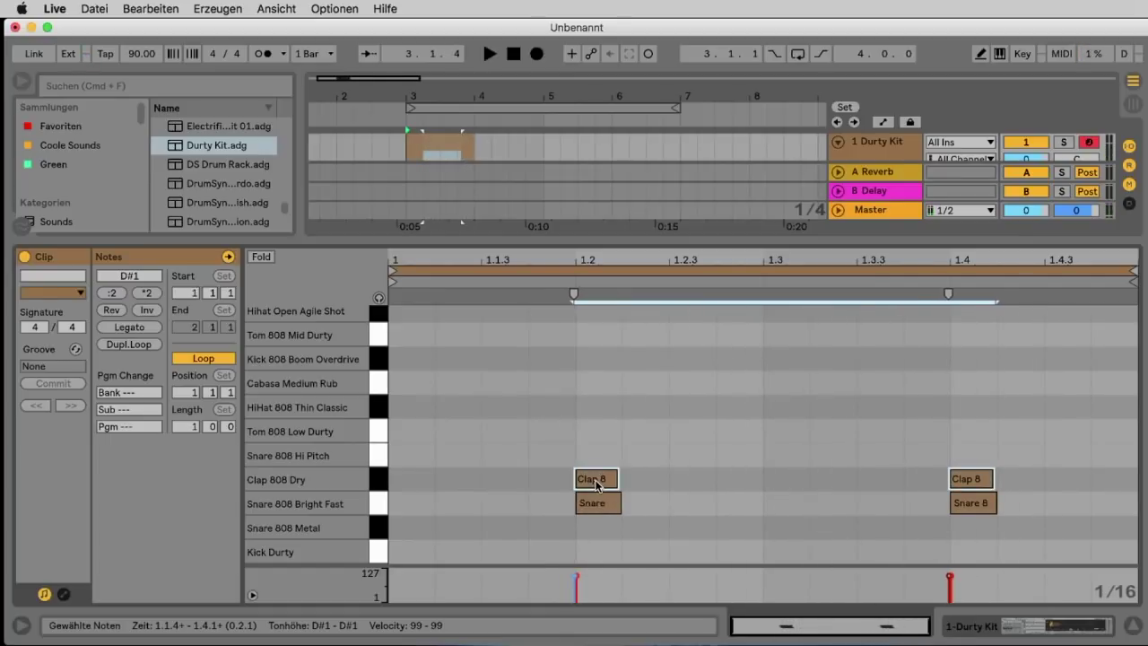
pyautogui.press('space')
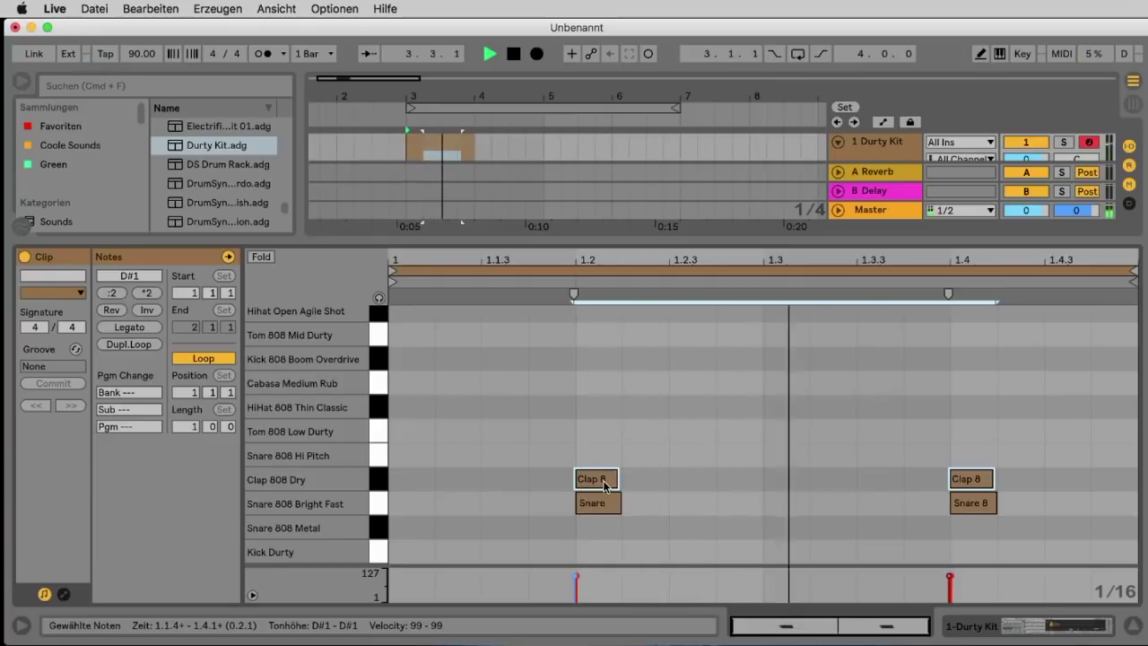
pyautogui.press('space')
pyautogui.press('super+Tab')
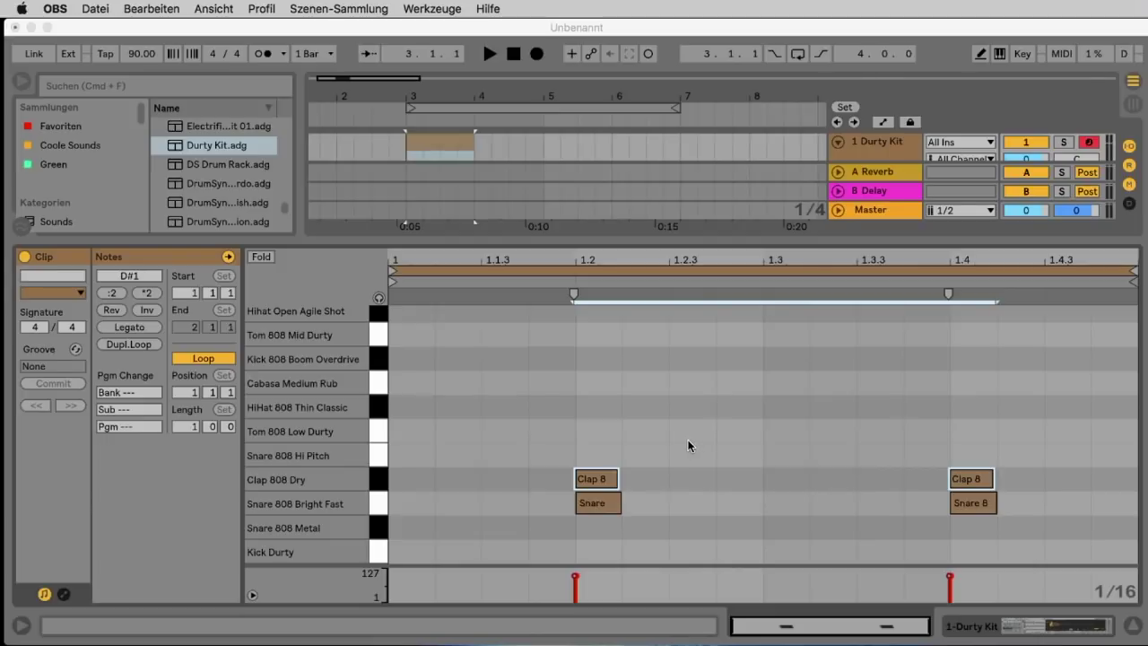
# - Shorten the arrangement loop to bar 3 through bar 4, turn looping on, and listen to the looped bar
pyautogui.click(605, 114)
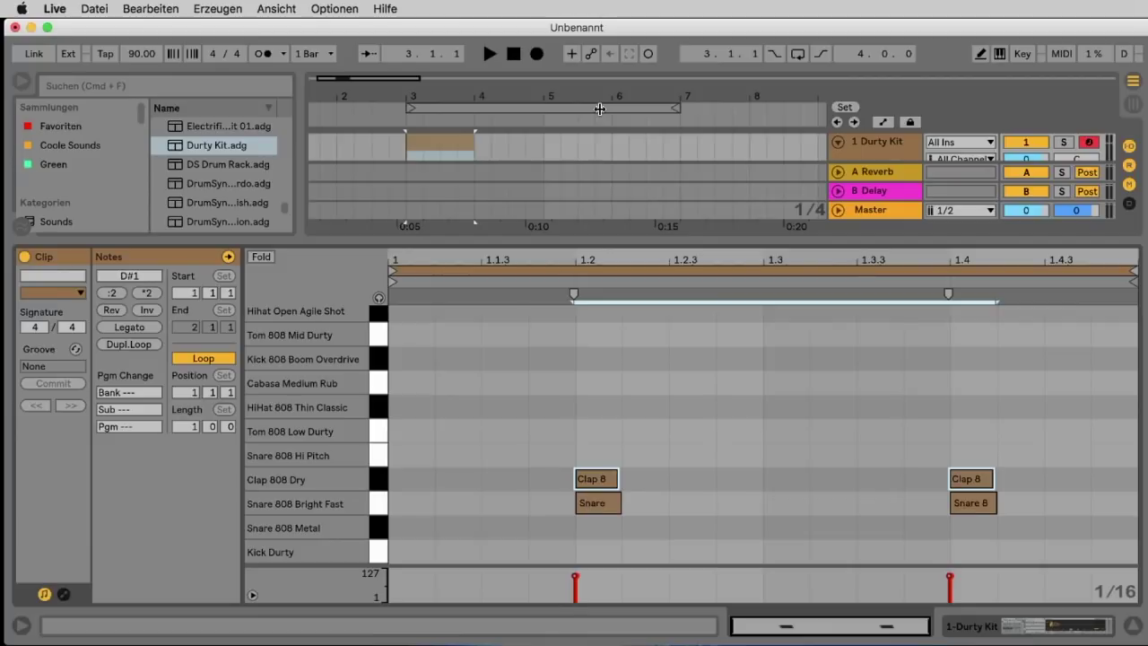
pyautogui.click(613, 106)
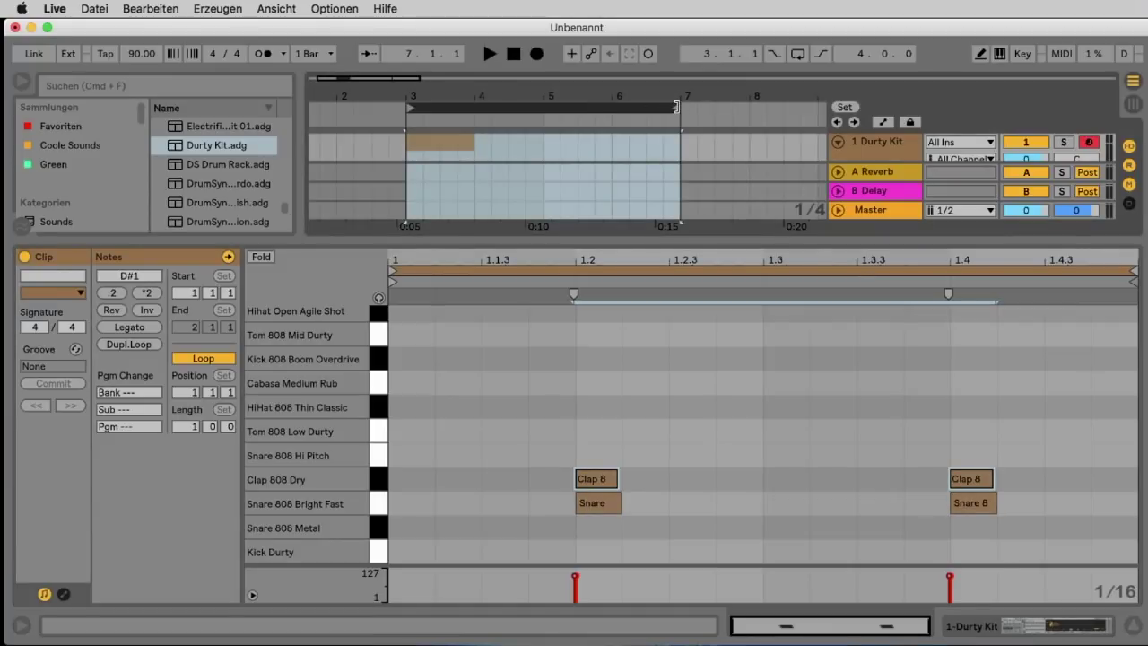
pyautogui.moveTo(675, 108); pyautogui.dragTo(477, 105)
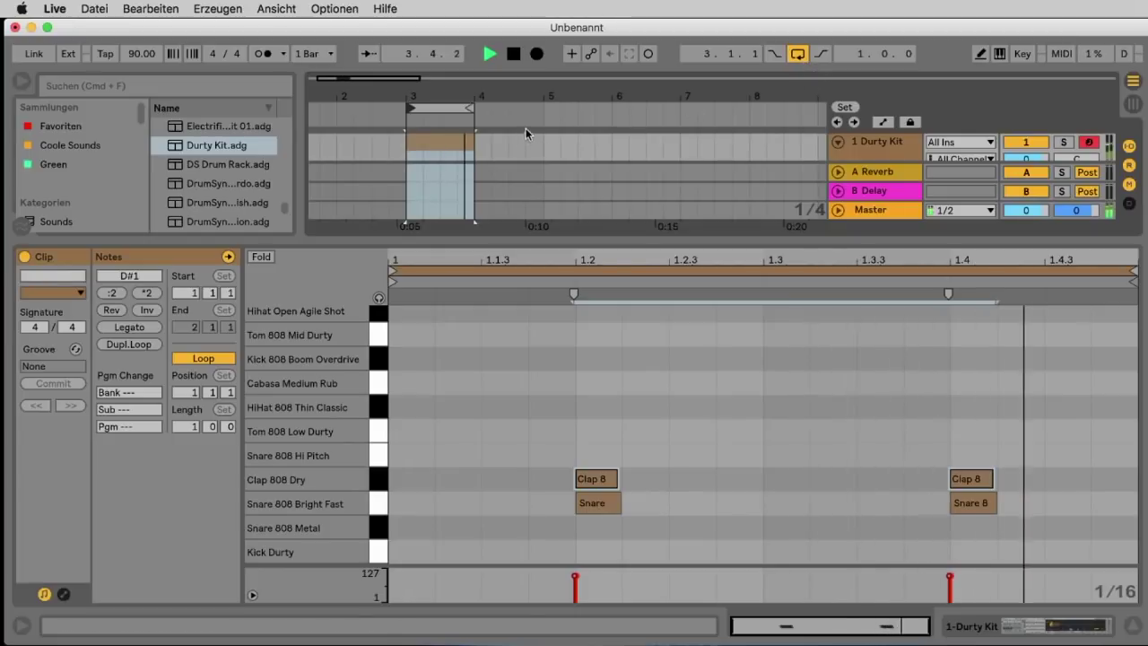
pyautogui.press('space')
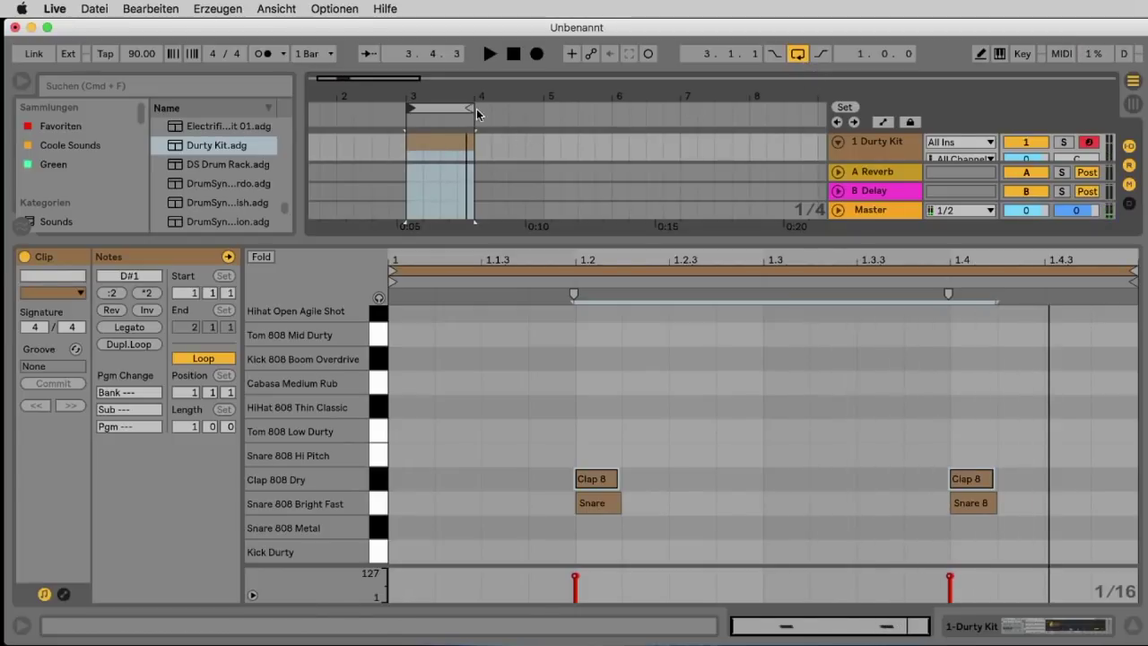
# - Extend the arrangement loop to bar 7 and stretch the Durty Kit clip to fill bars 3 to 7
pyautogui.moveTo(467, 109); pyautogui.dragTo(679, 109)
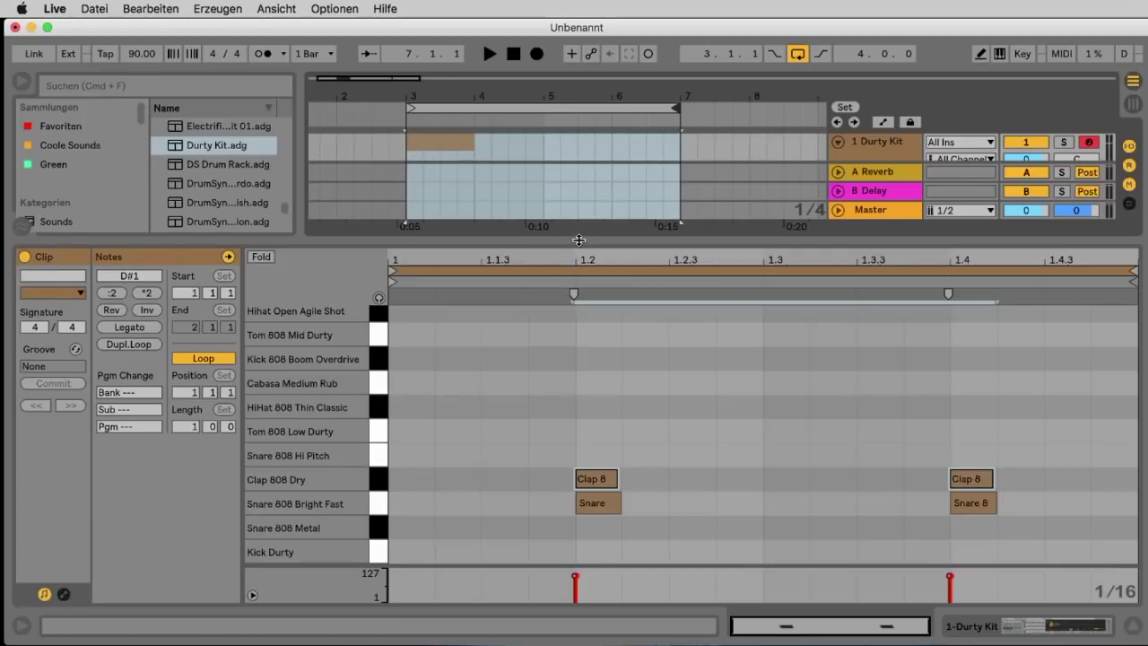
pyautogui.moveTo(578, 239); pyautogui.dragTo(579, 360)
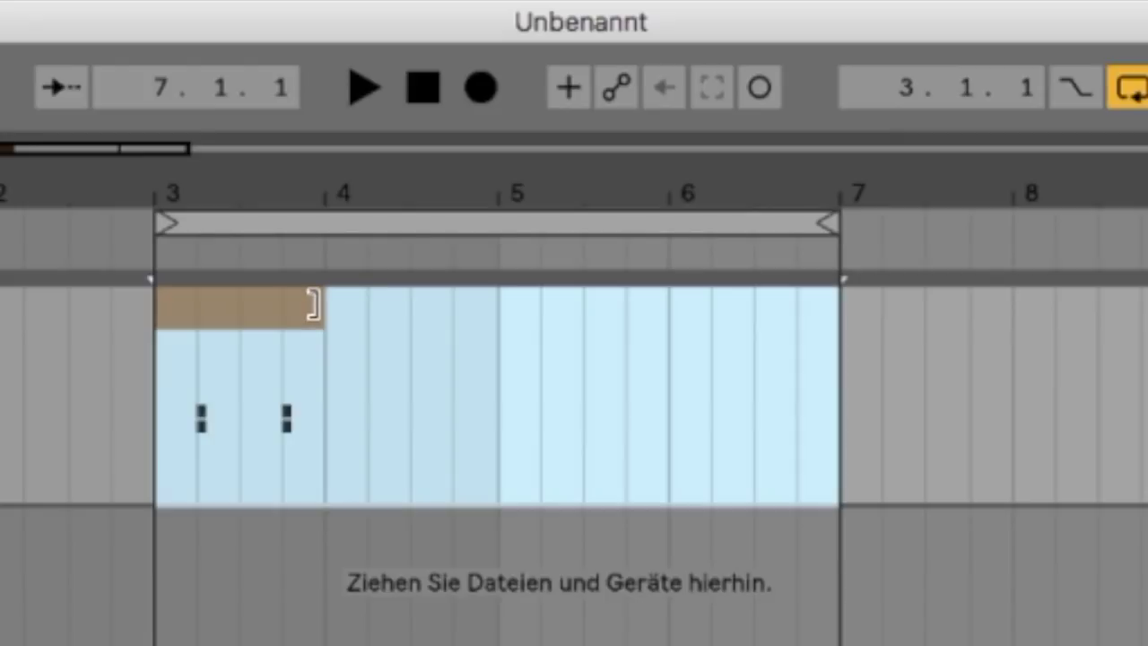
pyautogui.moveTo(313, 305); pyautogui.dragTo(810, 323)
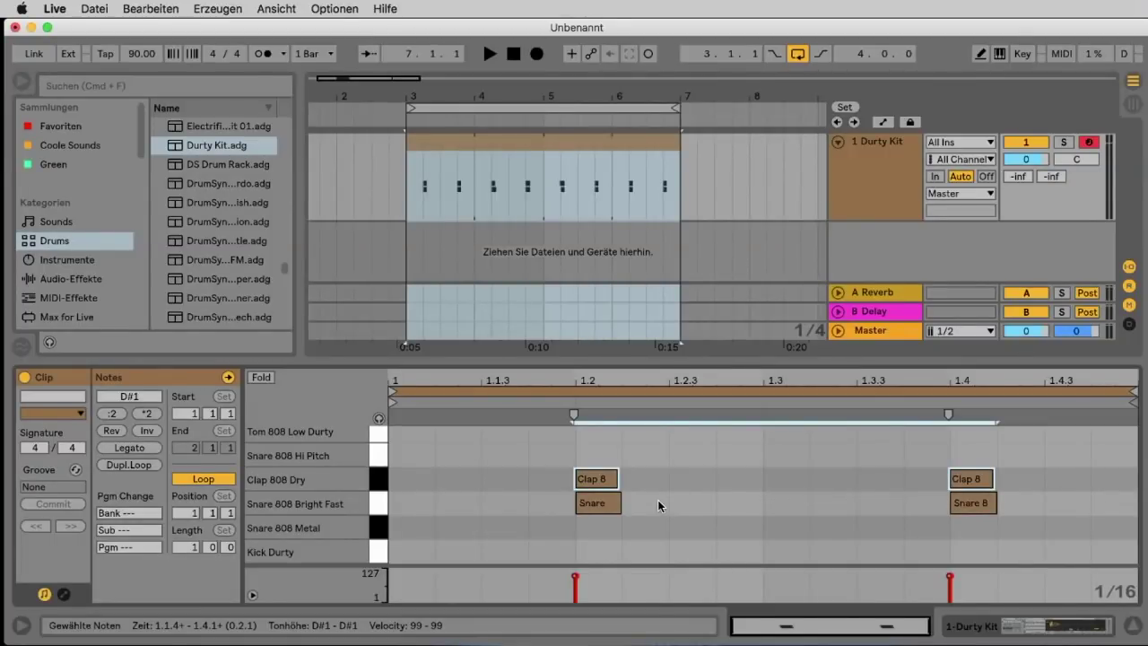
pyautogui.press('space')
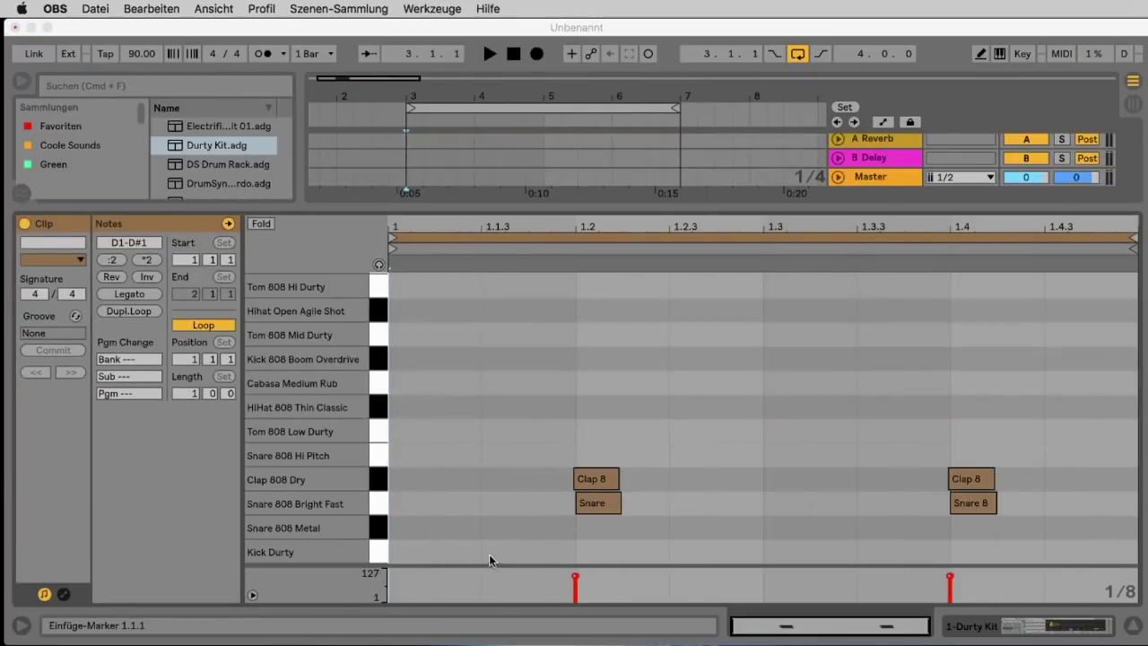
# - Place Kick Durty notes at 1.1 and 1.3, each an eighth note long, removing and re-adding the second one
pyautogui.doubleClick(452, 556)
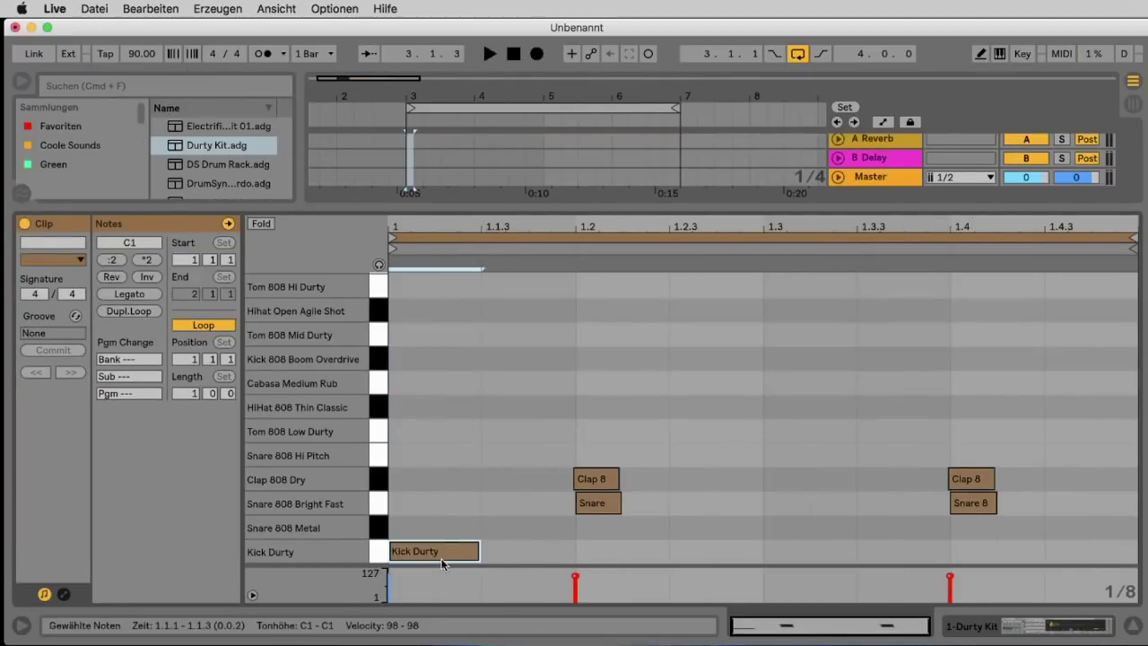
pyautogui.doubleClick(792, 550)
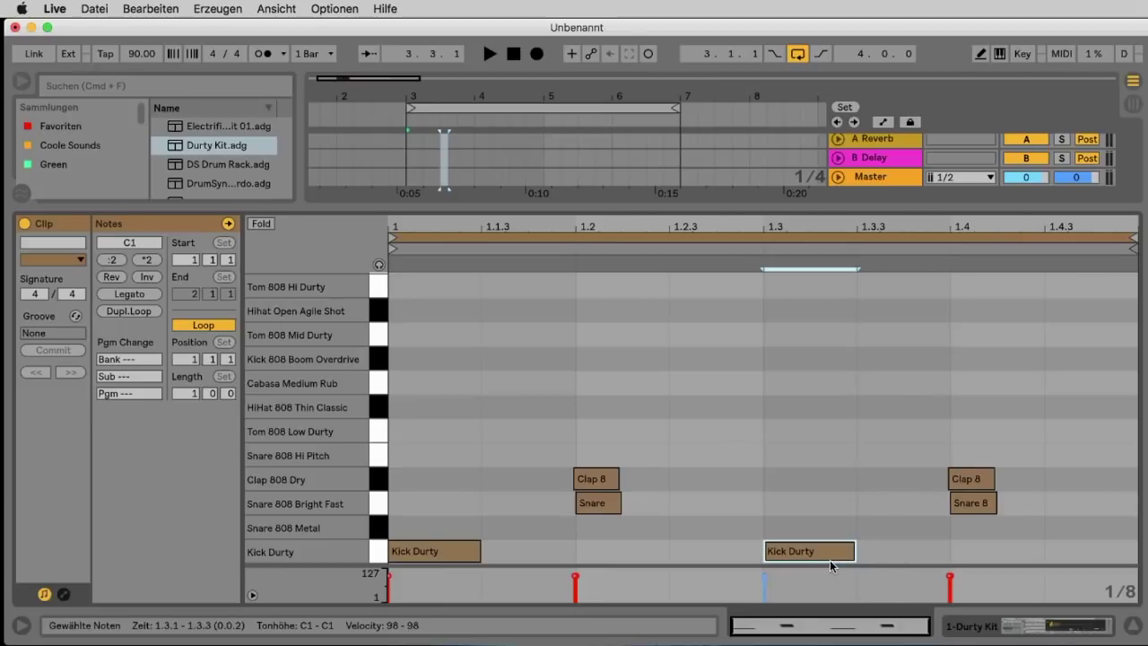
pyautogui.doubleClick(833, 557)
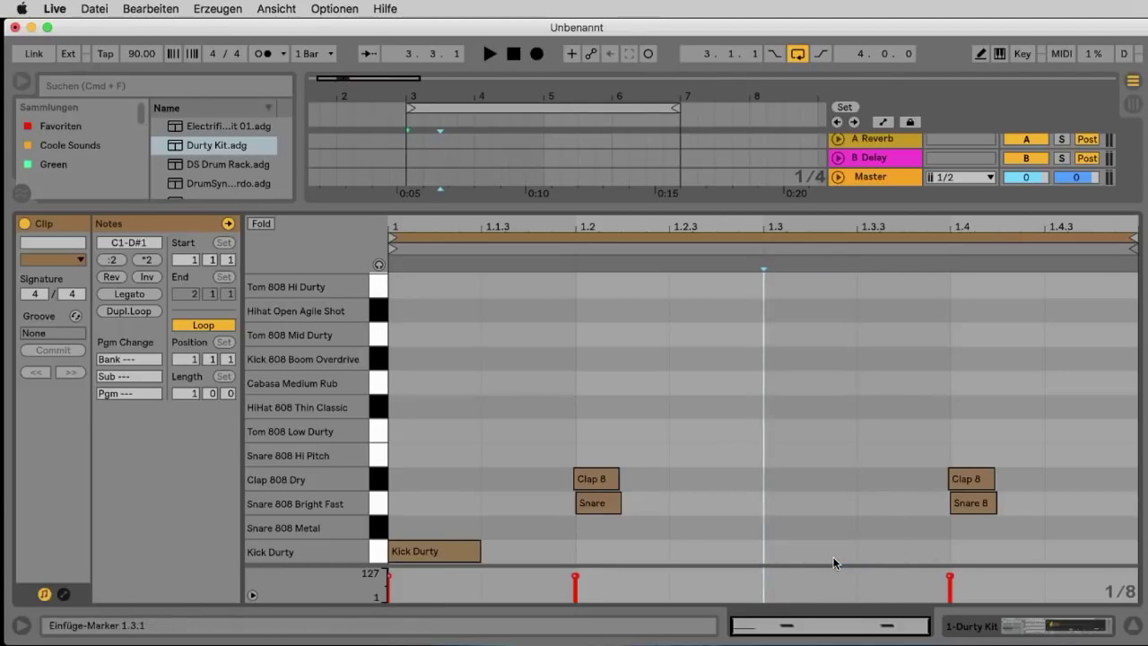
pyautogui.doubleClick(838, 552)
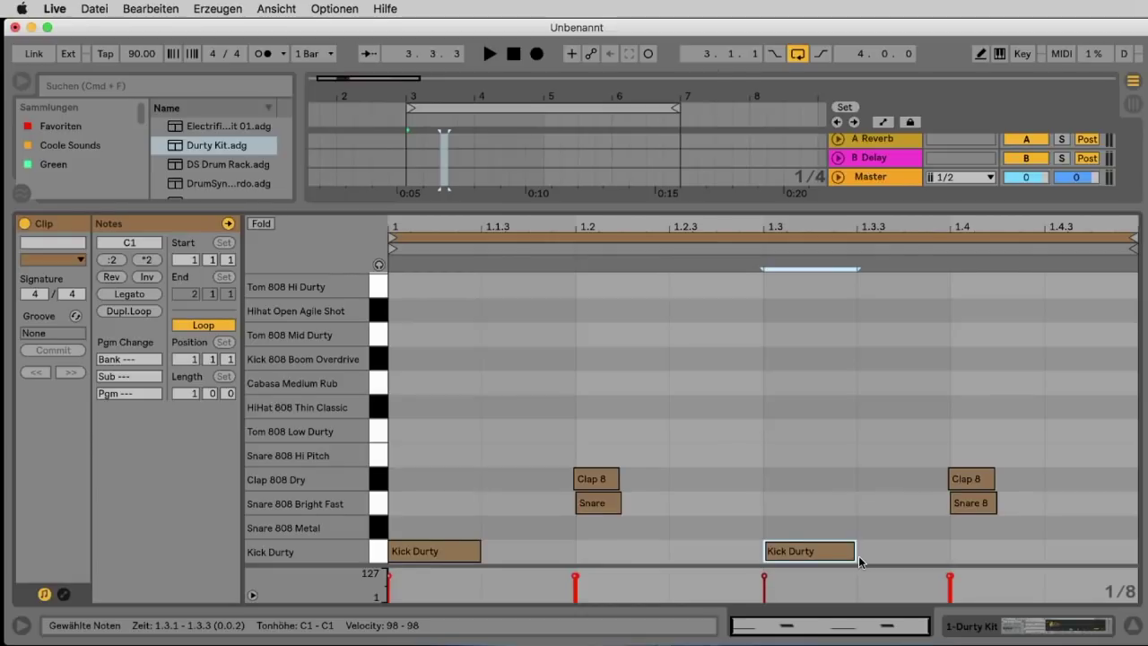
# - Try shifting the kick note at 1.3 by single grid steps in both directions, and return it to 1.3
pyautogui.press('Right')
pyautogui.press('Left')
pyautogui.press('Left')
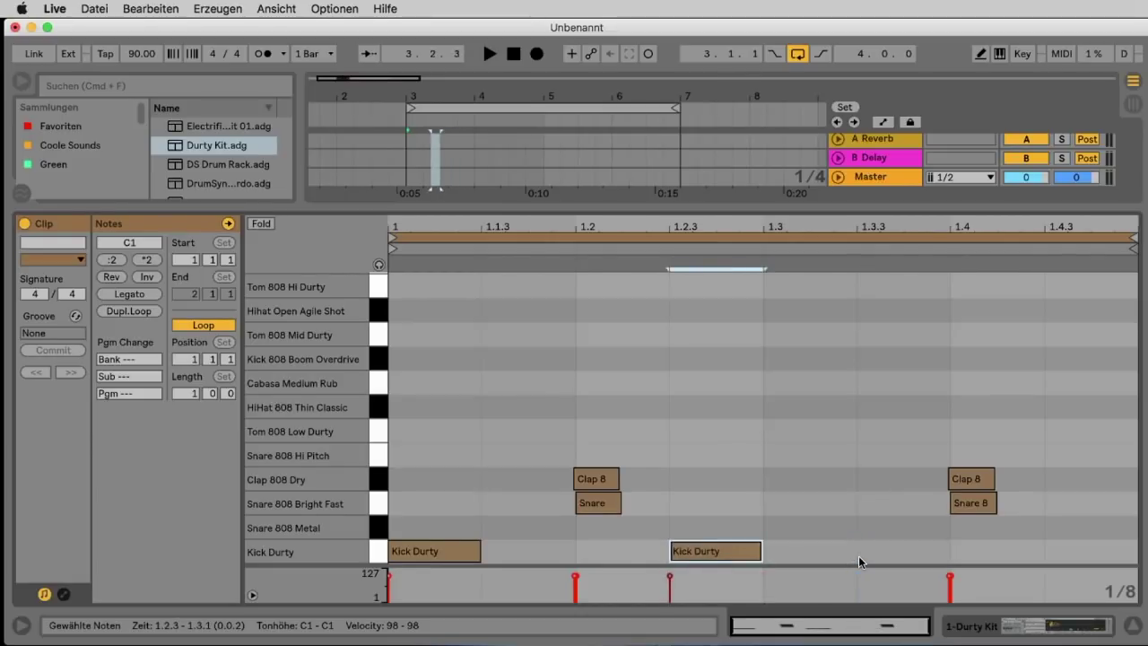
pyautogui.press('Right')
# - Add a kick at 1.3.3, try shifting it together with the 1.3 kick one beat earlier and back, and delete the added kick
pyautogui.doubleClick(869, 553)
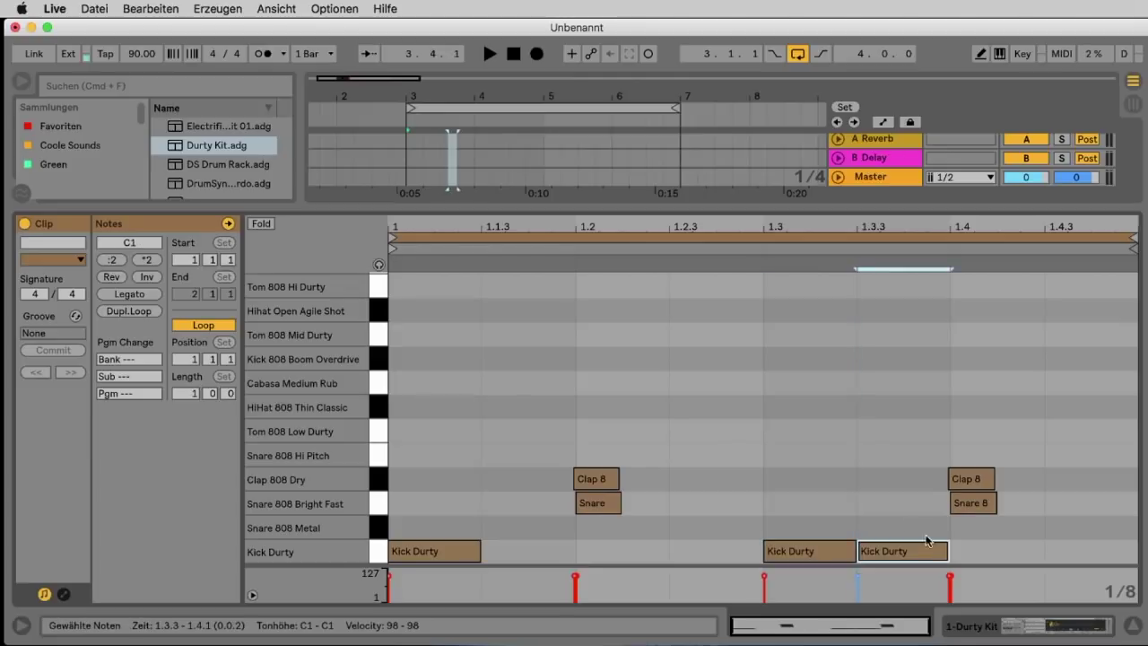
pyautogui.moveTo(805, 506); pyautogui.dragTo(906, 554)
pyautogui.press('Left')
pyautogui.press('Left')
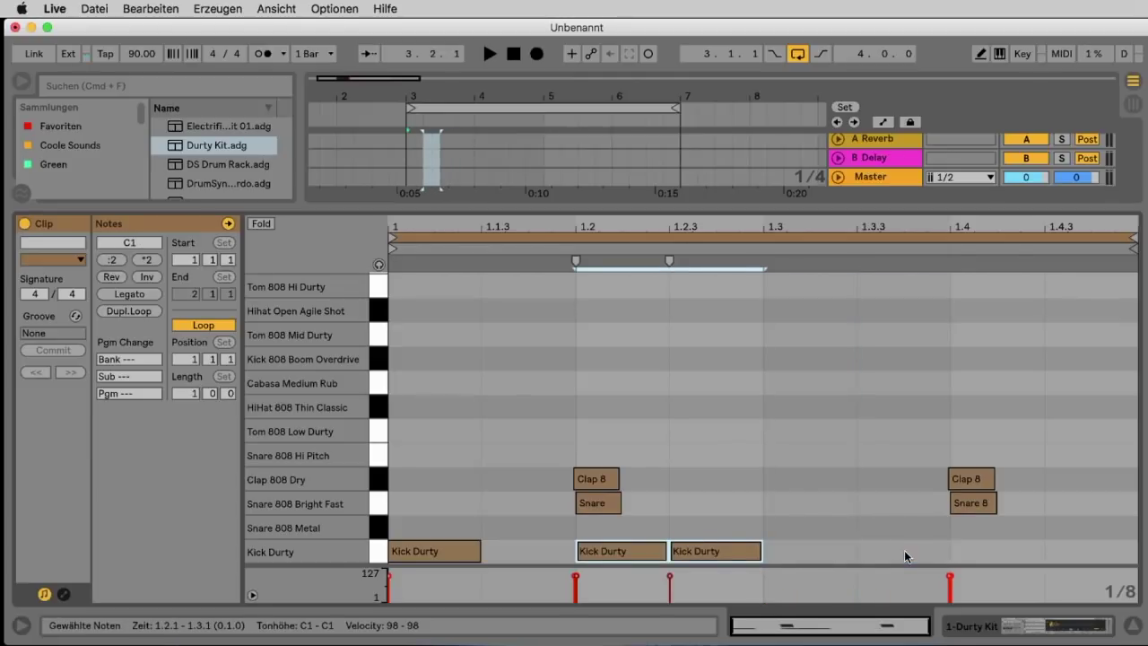
pyautogui.press('Right')
pyautogui.press('Right')
pyautogui.click(900, 548)
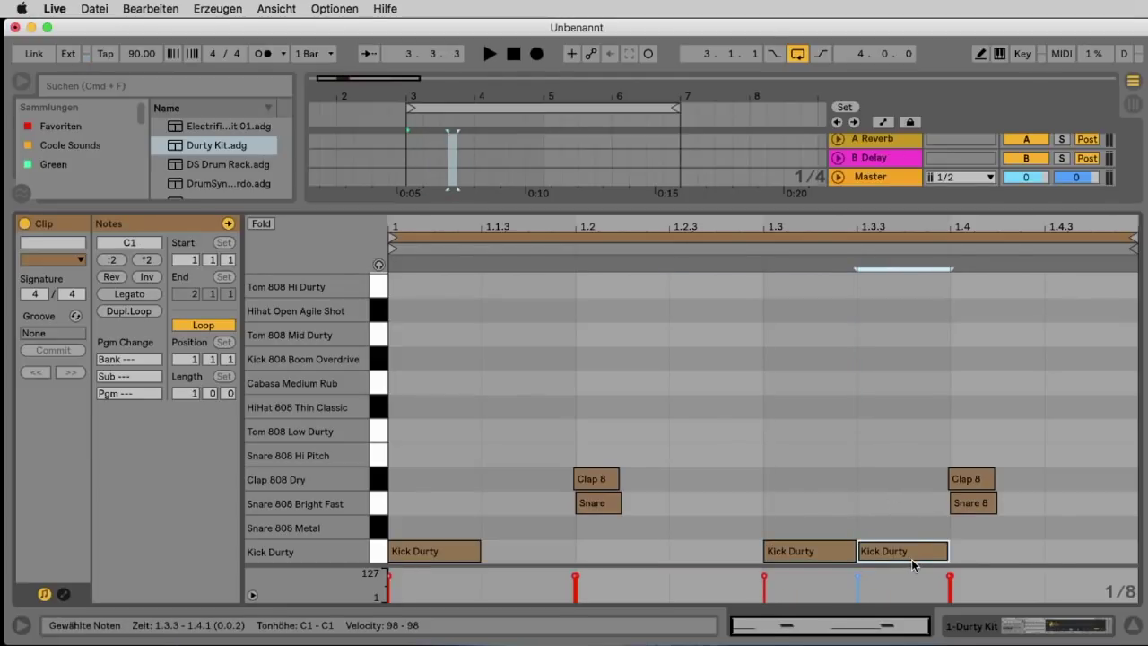
pyautogui.press('Delete')
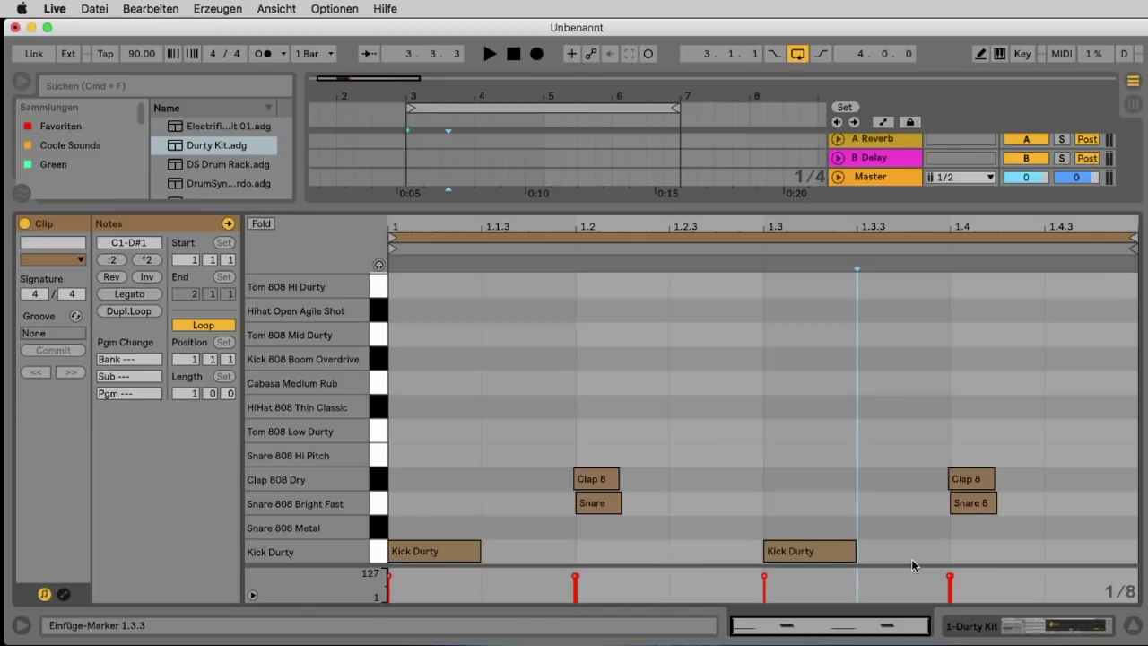
# - Start playback and move the kick note at 1.3 one grid step later to 1.3.3
pyautogui.press('space')
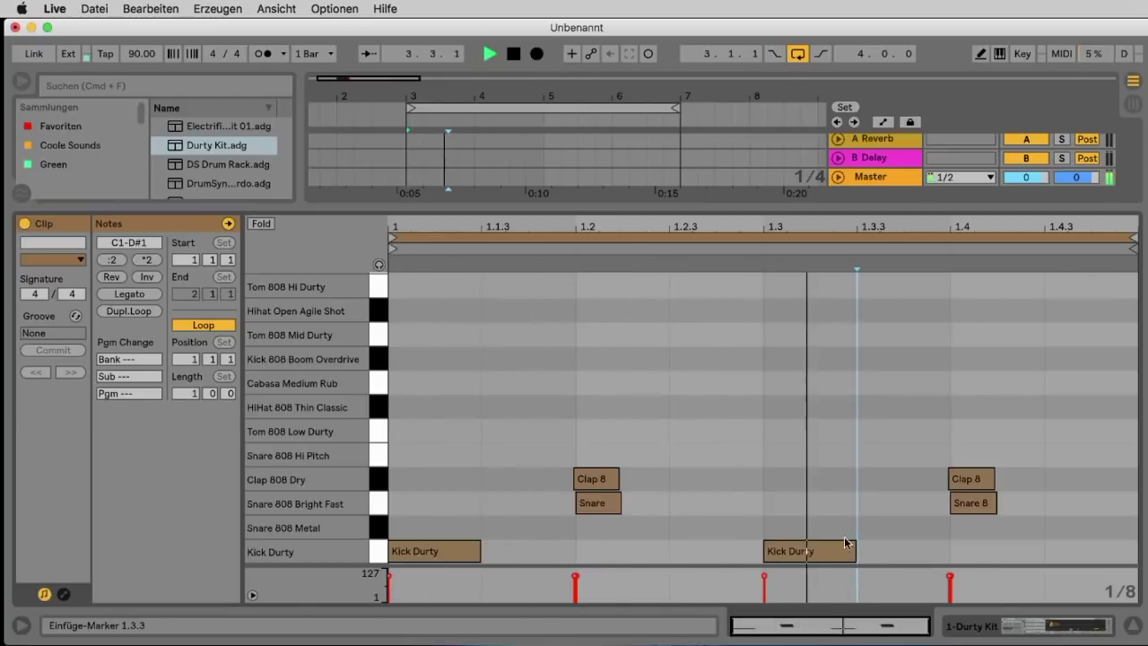
pyautogui.click(820, 555)
pyautogui.press('Right')
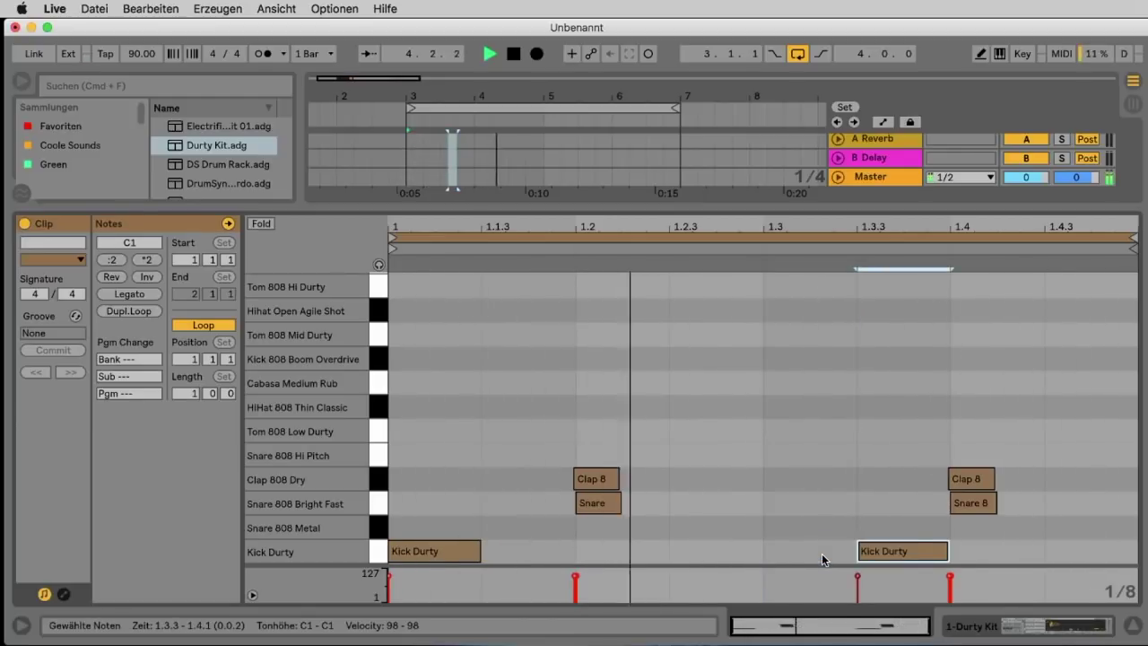
# - Add a Kick Durty note at 1.2.3, refine the note grid to 1/16, and shorten the note to a sixteenth
pyautogui.doubleClick(682, 554)
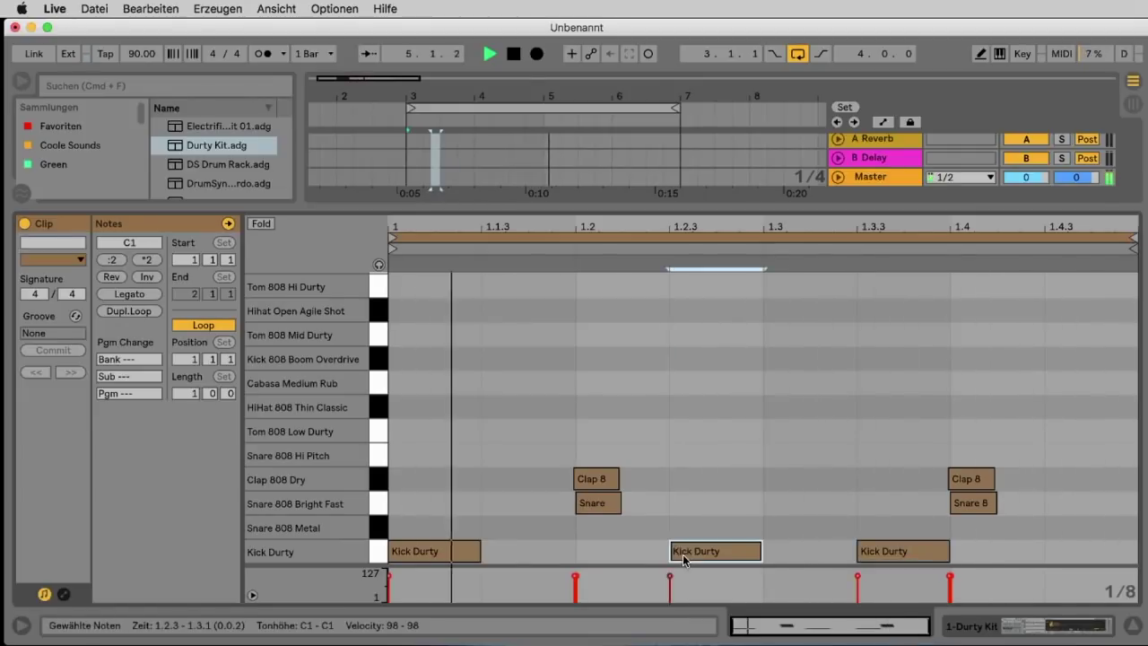
pyautogui.rightClick(1132, 368)
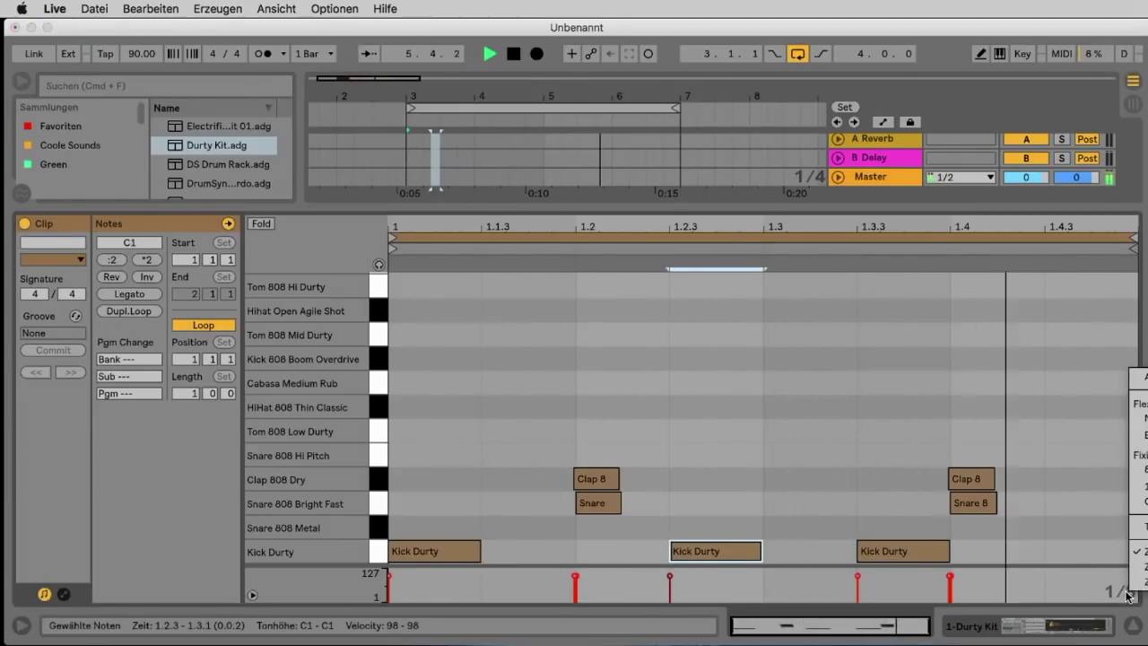
pyautogui.click(1136, 539)
pyautogui.click(704, 549)
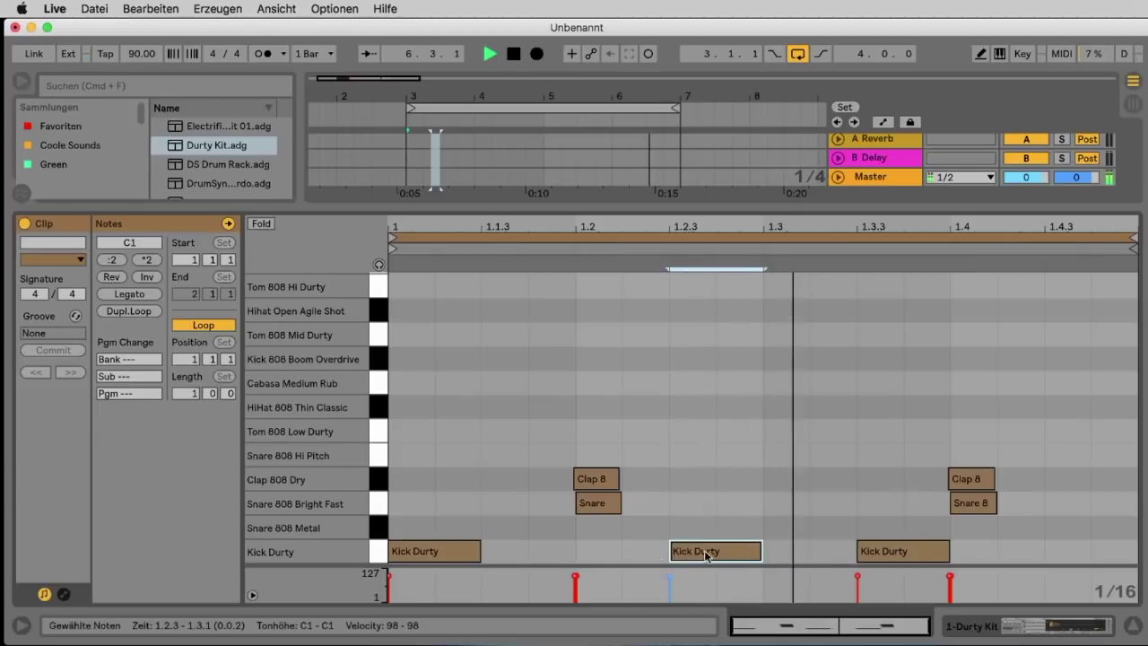
pyautogui.moveTo(759, 551); pyautogui.dragTo(714, 549)
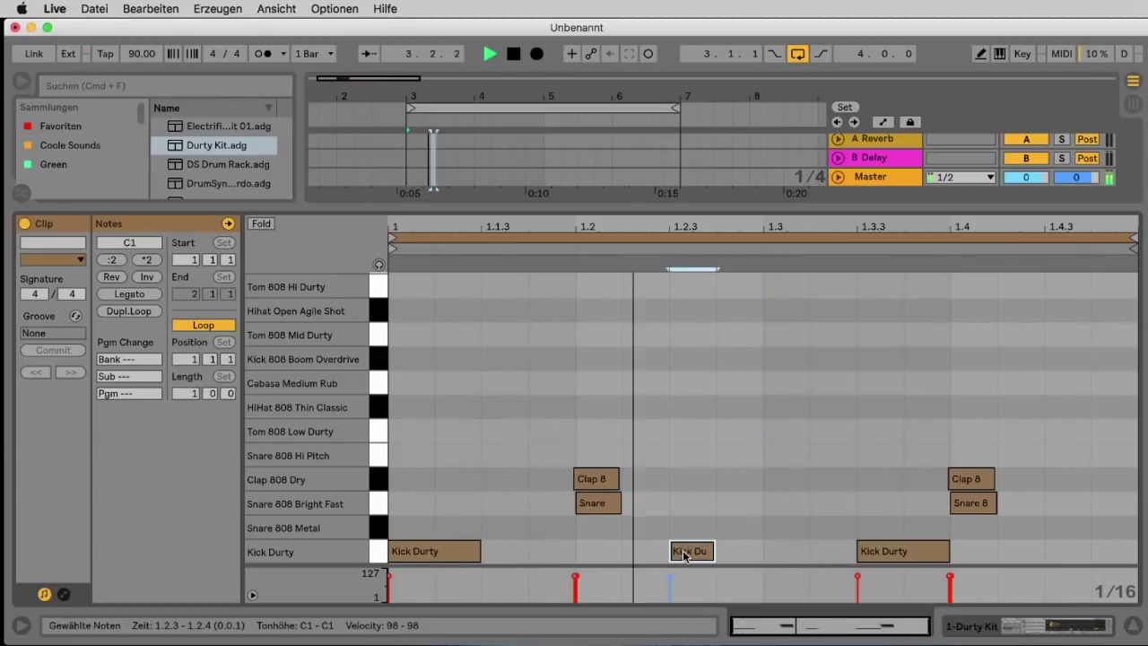
# - Try a kick at 1.2.2 and delete it, shorten the 1.3.3 kick to a sixteenth and add another at 1.3.4
pyautogui.doubleClick(636, 554)
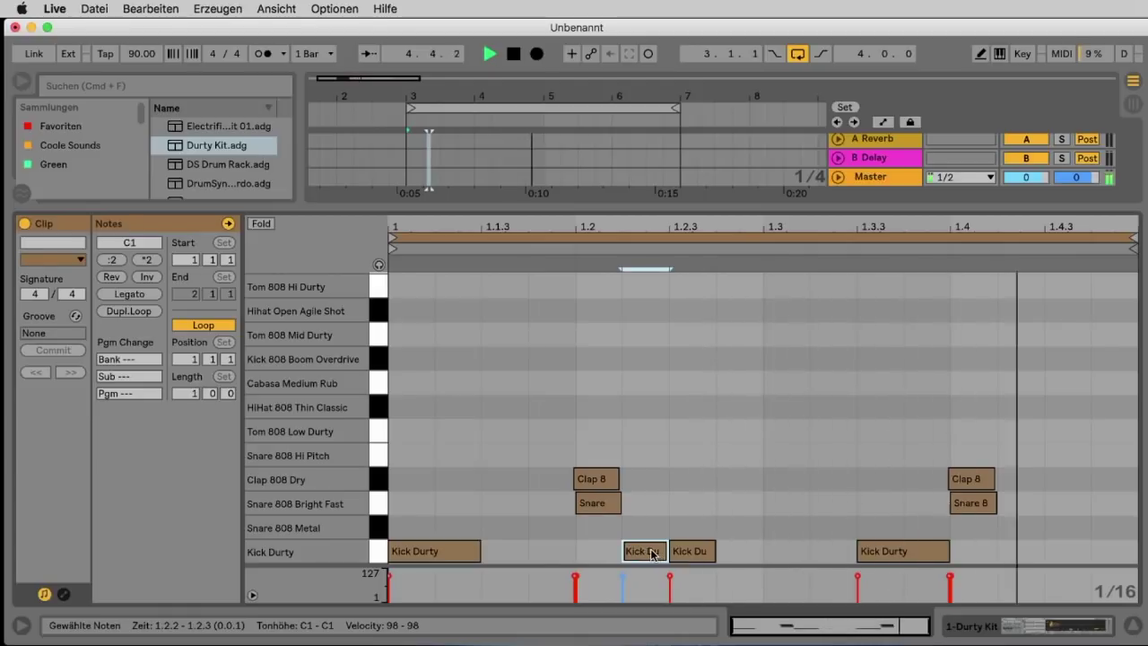
pyautogui.press('Delete')
pyautogui.moveTo(948, 550); pyautogui.dragTo(904, 550)
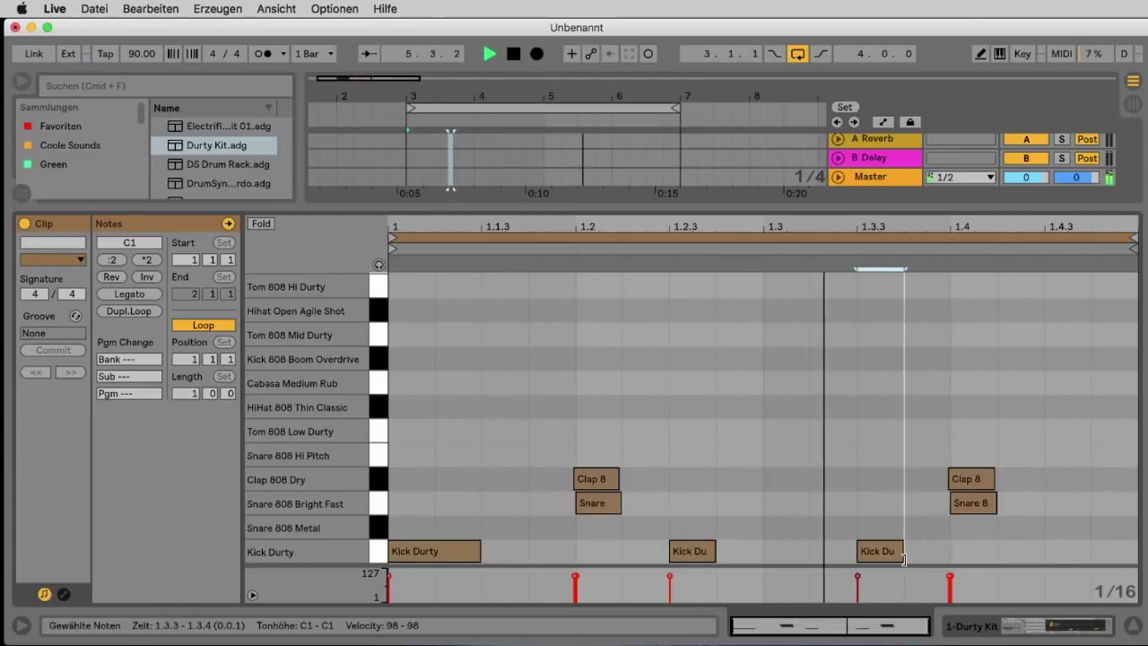
pyautogui.doubleClick(927, 549)
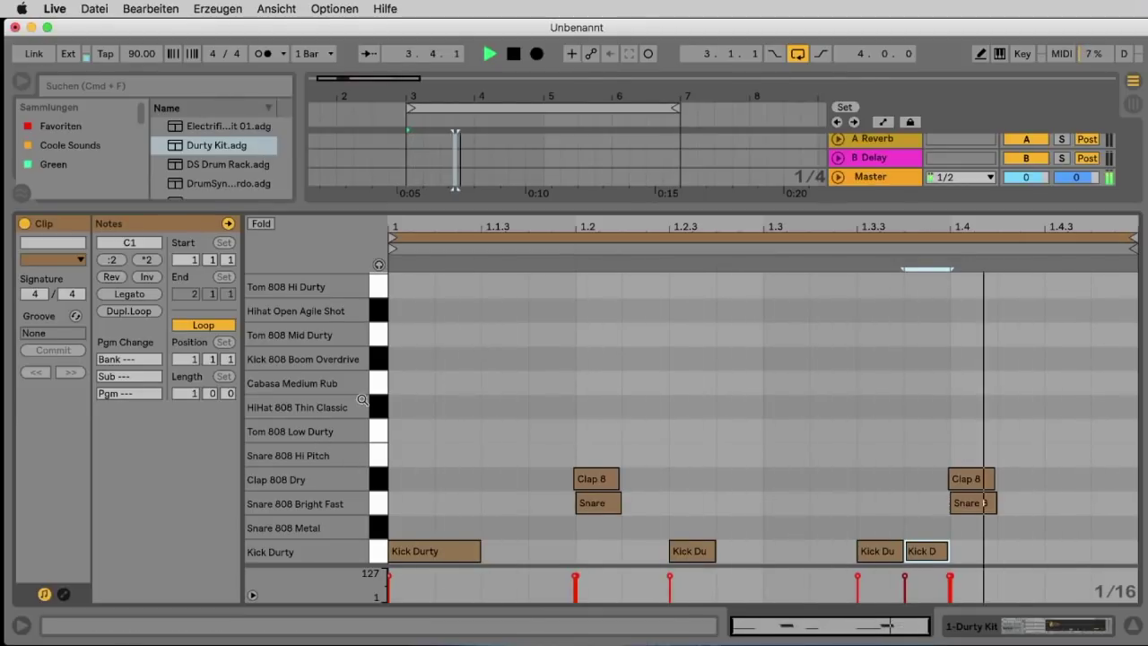
# - Place sixteenth-note HiHat 808 Thin Classic notes at 1.1.3, 1.2.3, 1.3, 1.3.3, 1.4 and 1.4.3
pyautogui.doubleClick(512, 408)
pyautogui.doubleClick(696, 409)
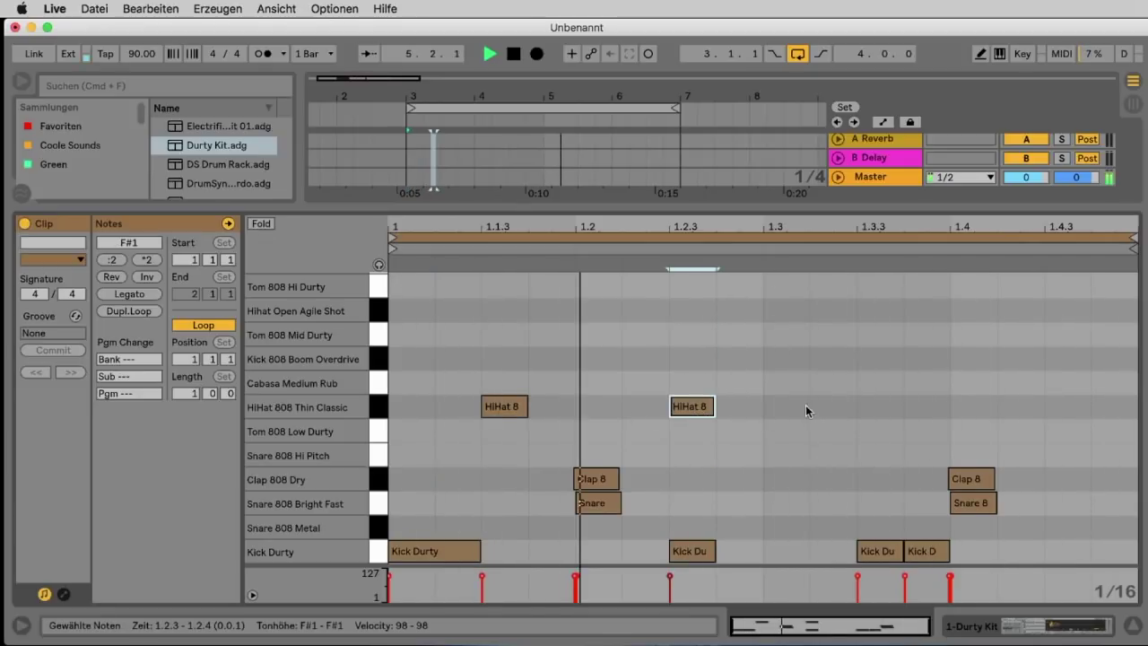
pyautogui.click(805, 405)
pyautogui.doubleClick(794, 406)
pyautogui.doubleClick(878, 406)
pyautogui.doubleClick(971, 407)
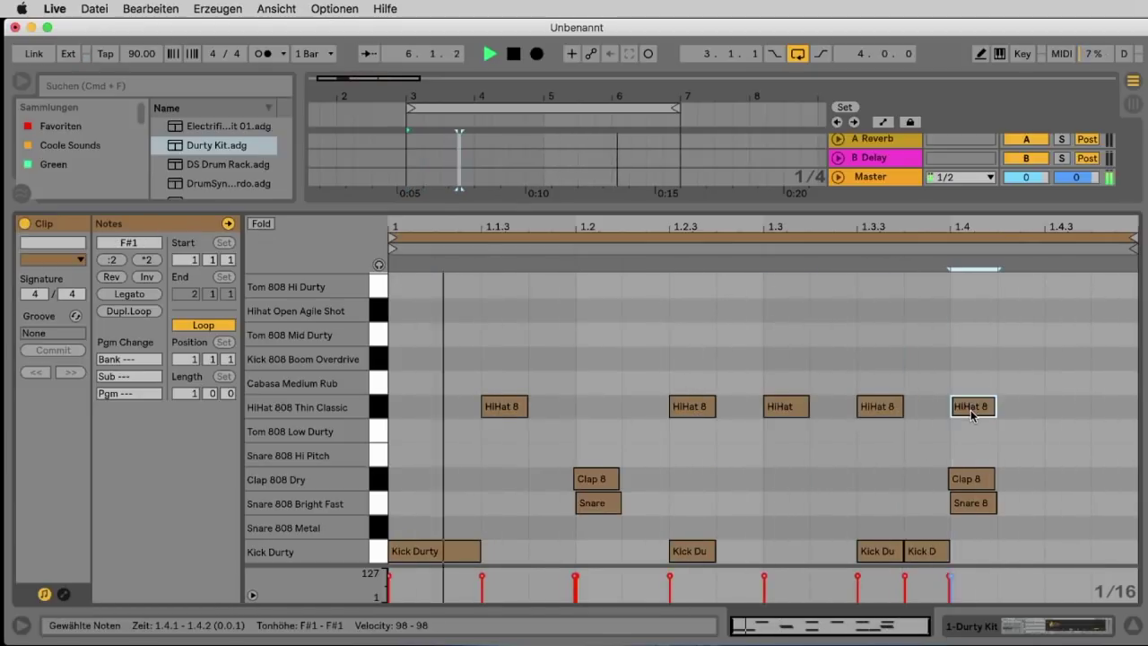
pyautogui.doubleClick(1057, 407)
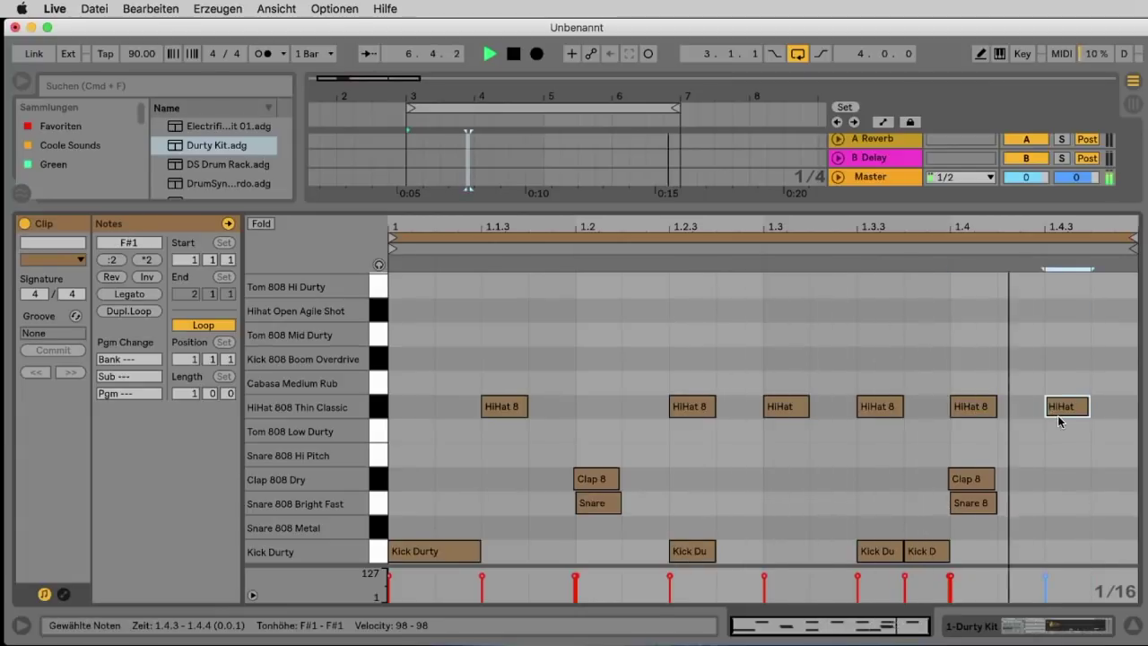
# - Refine the note grid to 1/64 and shorten the hi-hat at 1.4.3 to a single 1/64 step
pyautogui.rightClick(1135, 599)
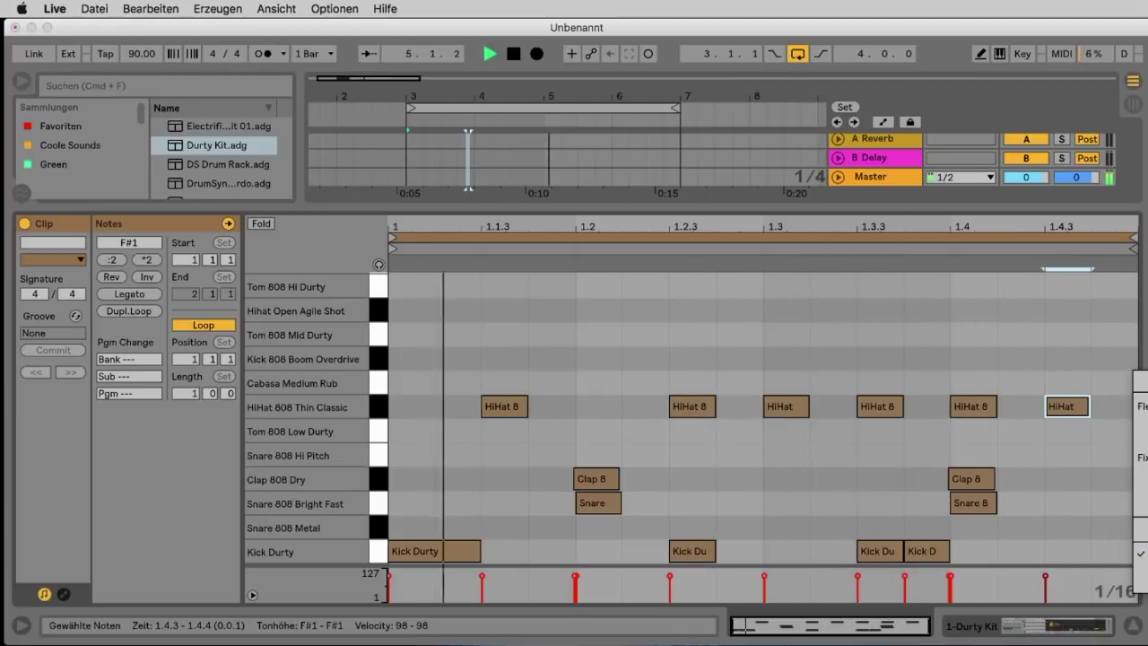
pyautogui.click(1090, 509)
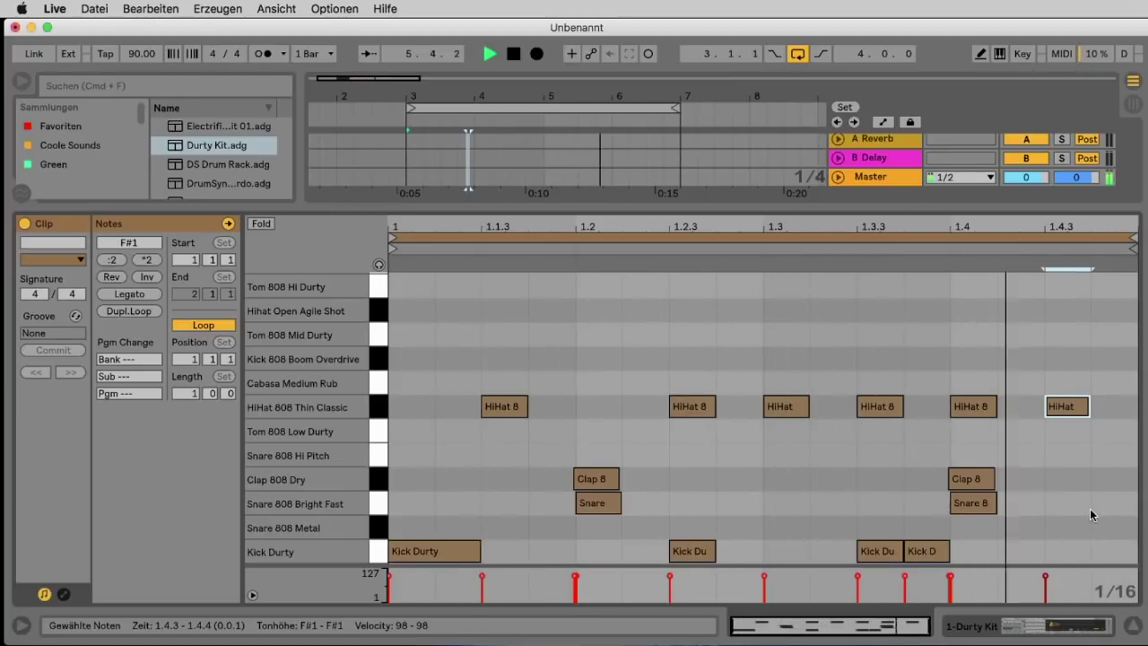
pyautogui.press('super+1')
pyautogui.press('super+2')
pyautogui.press('super+1')
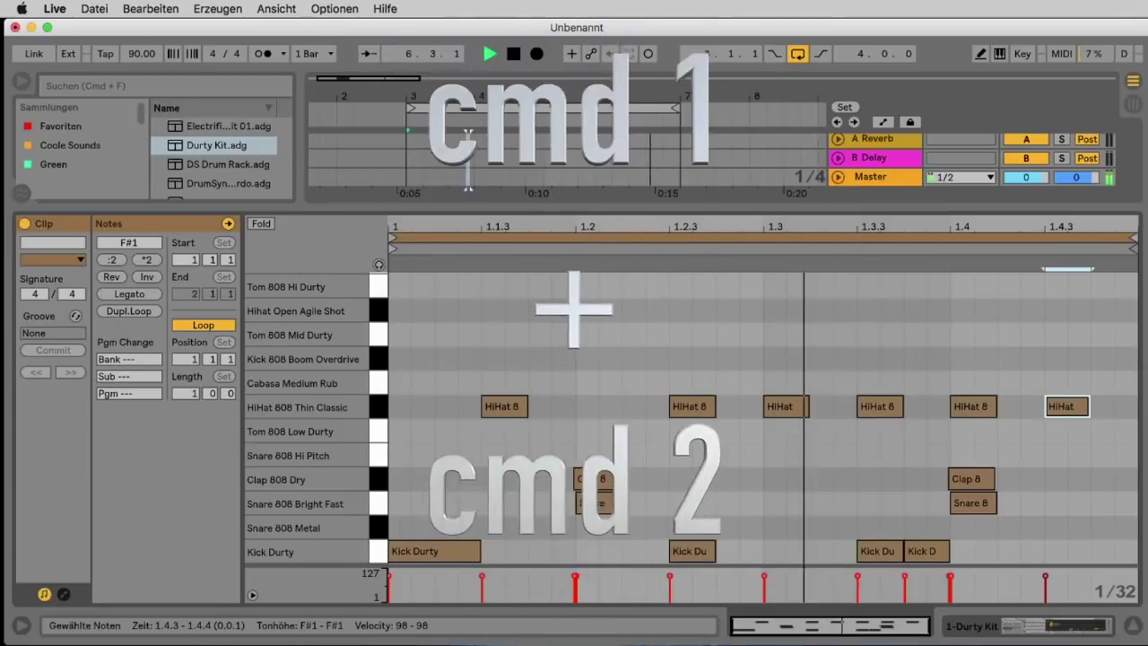
pyautogui.press('super+2')
pyautogui.press('super+1')
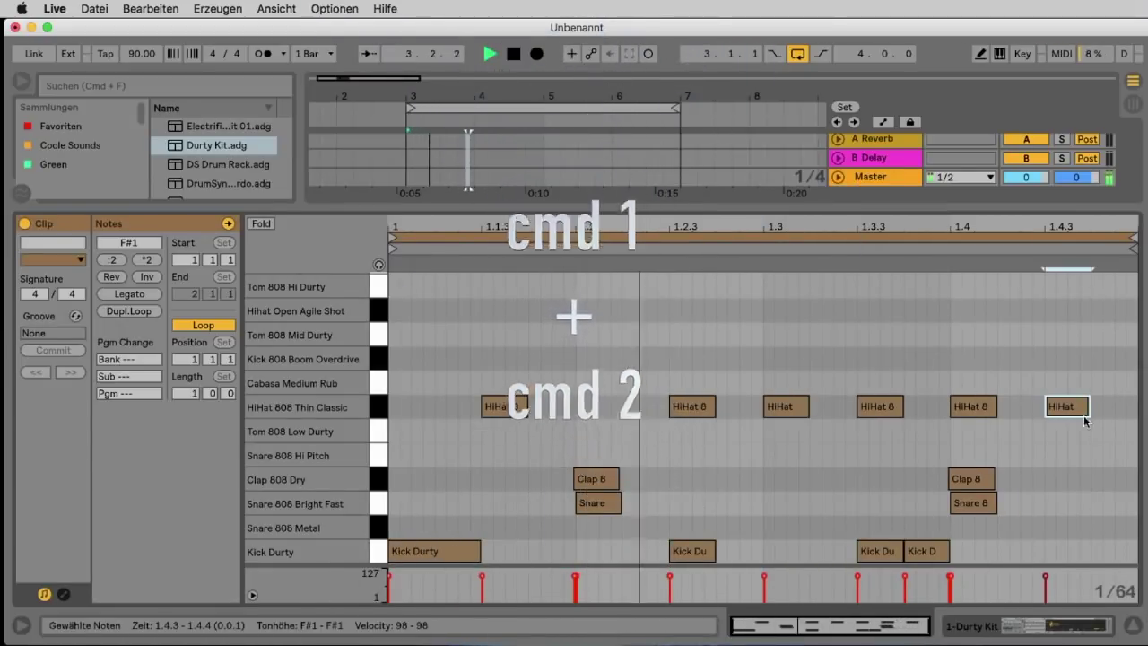
pyautogui.press('super+1')
pyautogui.moveTo(1087, 406); pyautogui.dragTo(1051, 411)
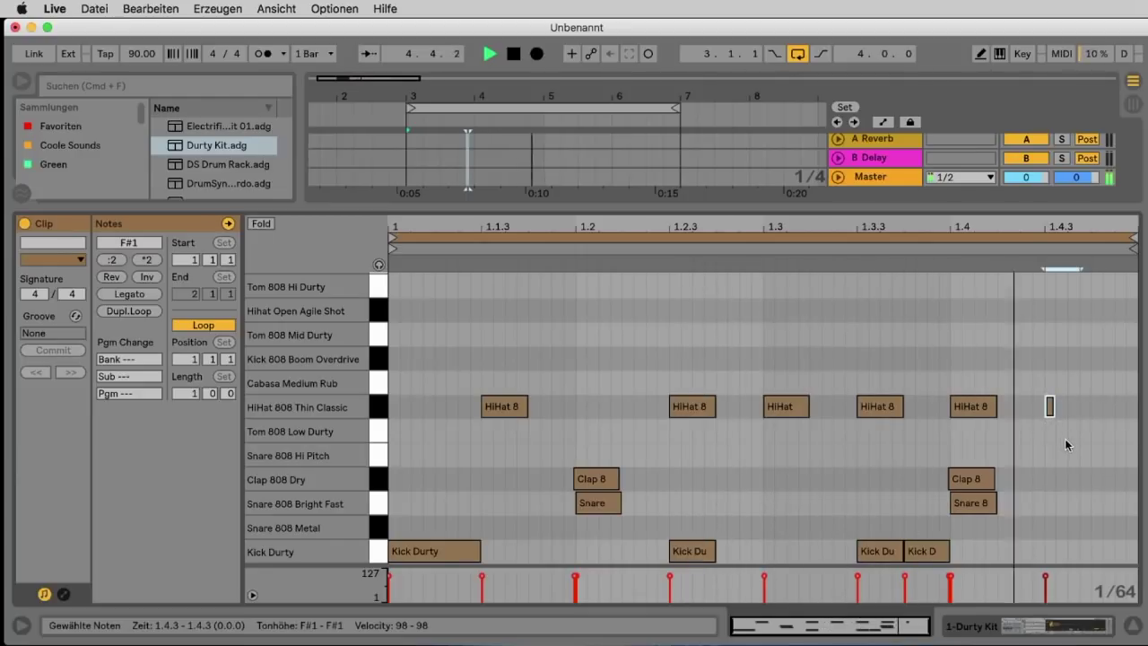
# - Duplicate the short hi-hat at 1.4.3 seven times to build a 1/64 roll up to the end of the bar
pyautogui.press('super+d')
pyautogui.press('space')
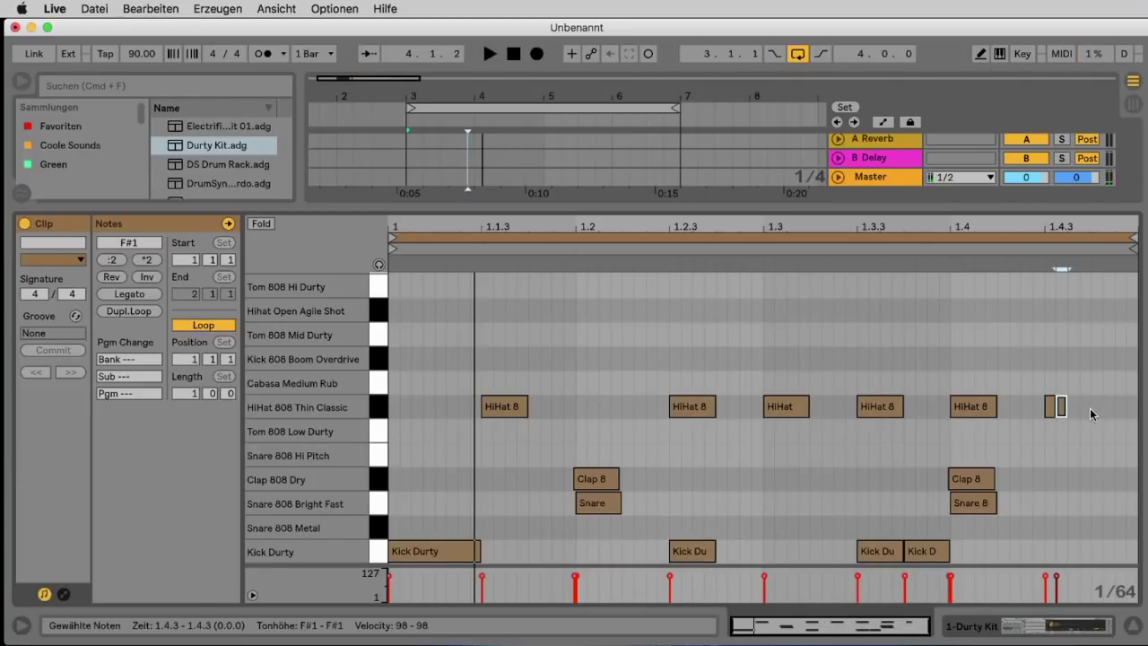
pyautogui.press('space')
pyautogui.press('super+d')
pyautogui.press('super+d')
pyautogui.press('super+d')
pyautogui.press('super+d')
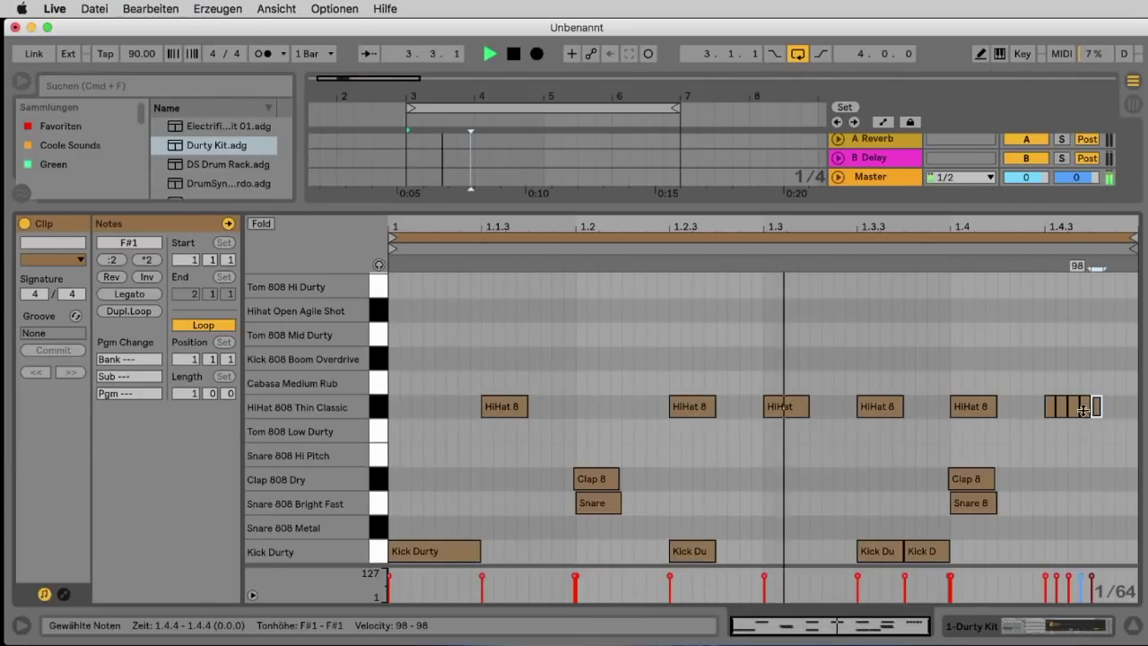
pyautogui.press('super+d')
pyautogui.press('super+d')
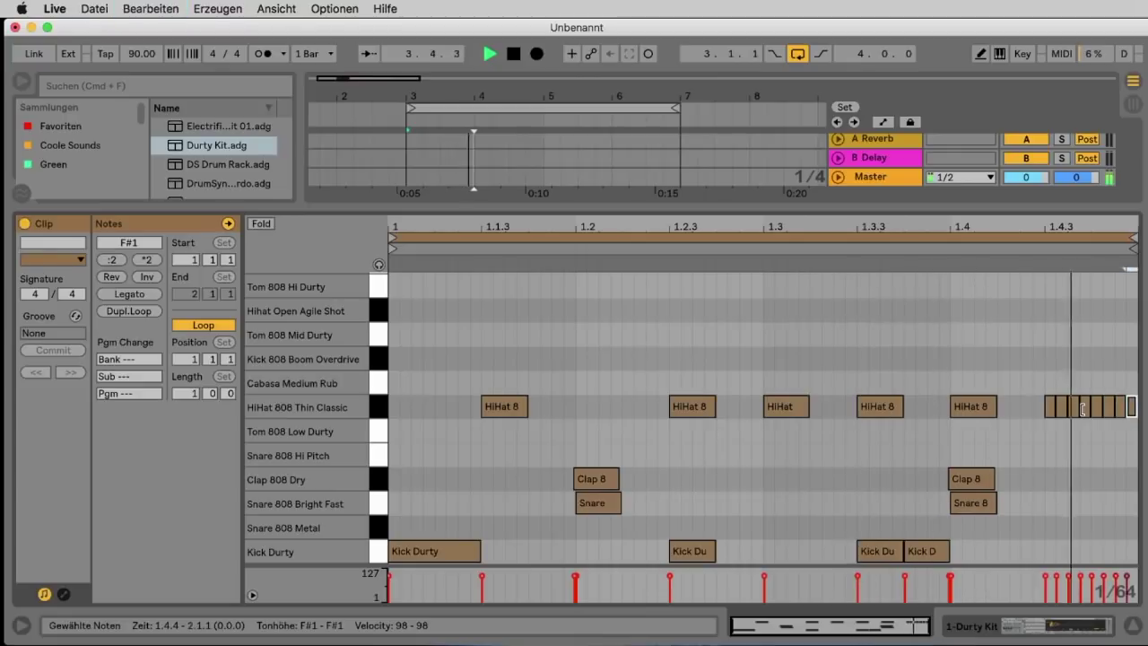
# - Draw a rising velocity ramp from about 30 to 102 across the hi-hat roll and set the grid back to 1/16
pyautogui.click(1093, 545)
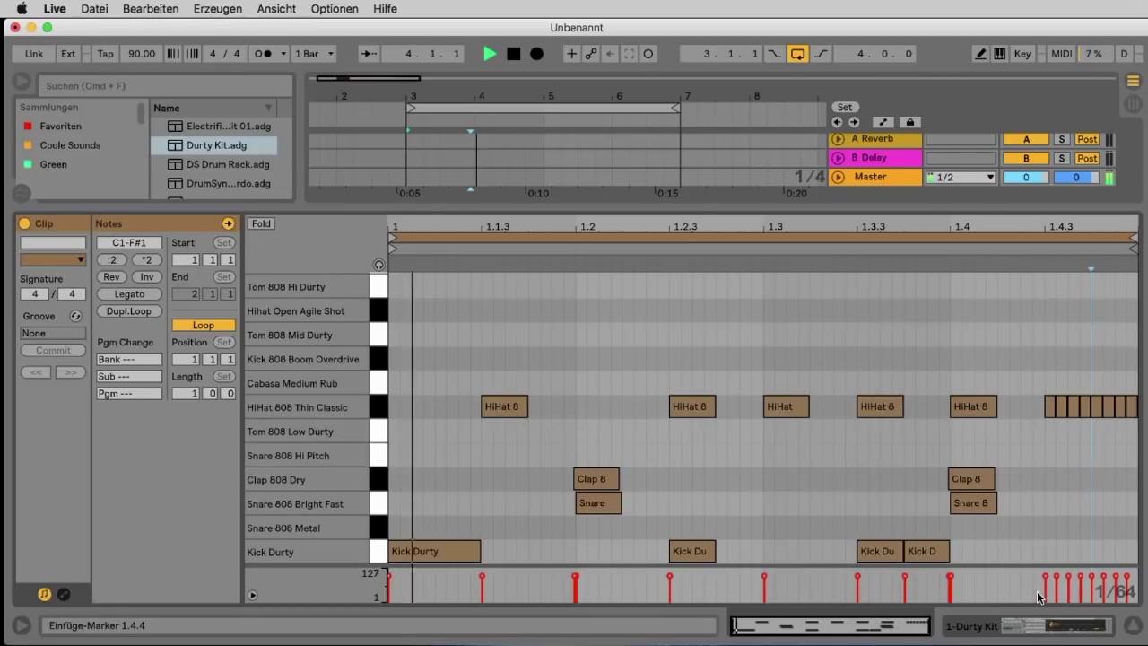
pyautogui.moveTo(1040, 599); pyautogui.dragTo(1132, 582)
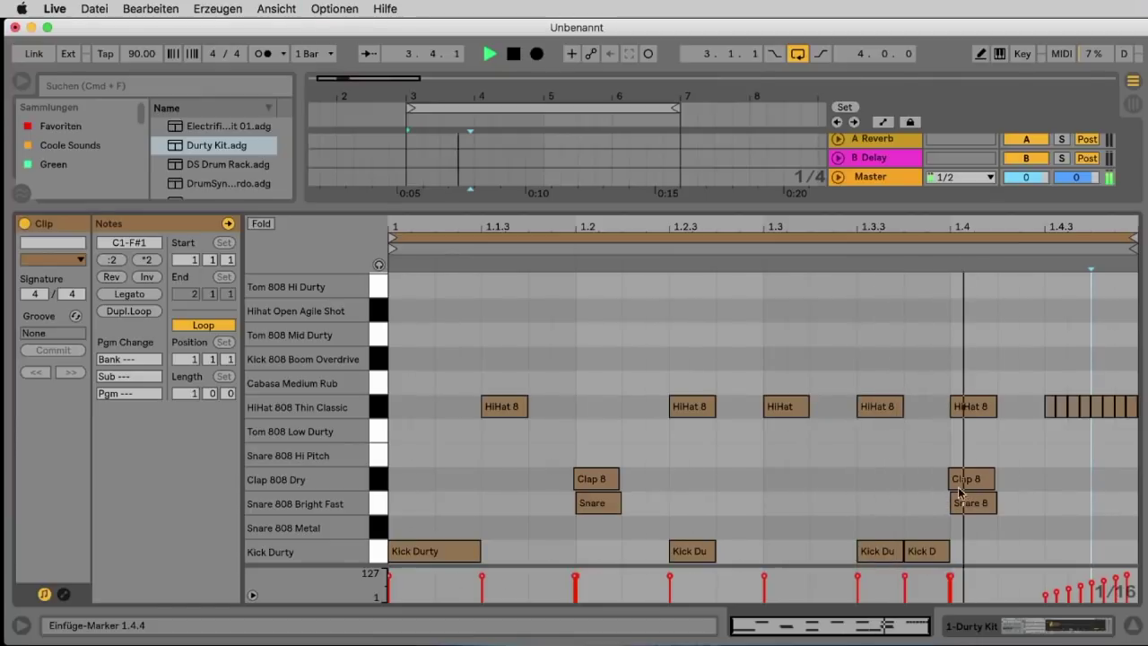
pyautogui.hotkey('ctrl', '2')
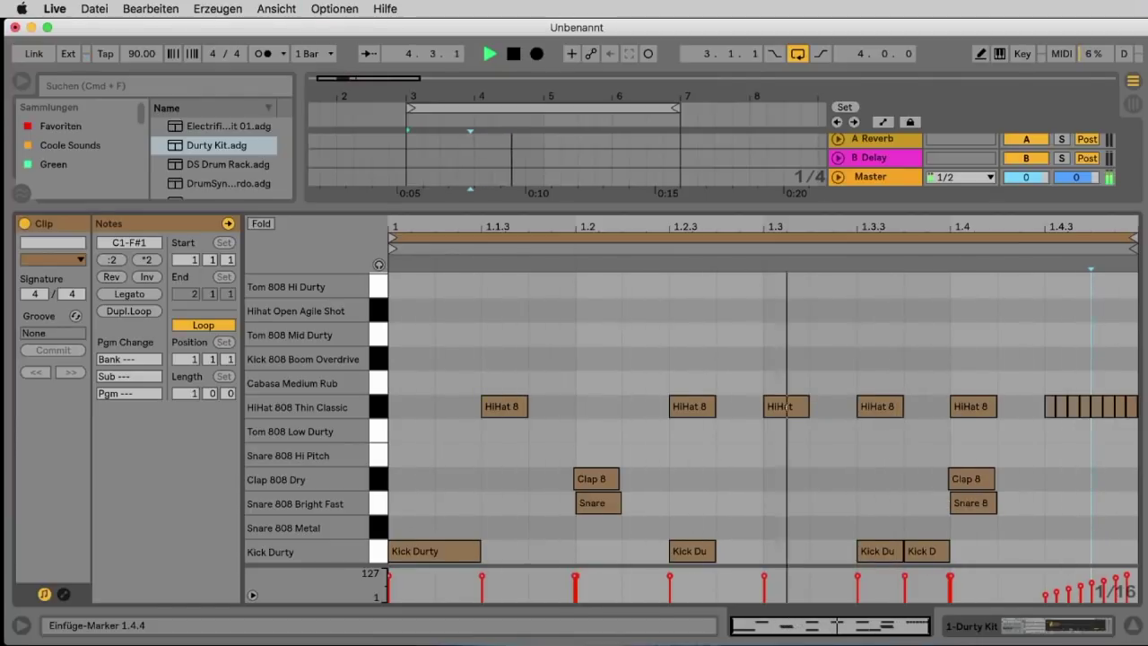
# - Duplicate the clip's loop to two bars and delete the kick at 2.2.3 in the second bar
pyautogui.press('space')
pyautogui.press('super+Tab')
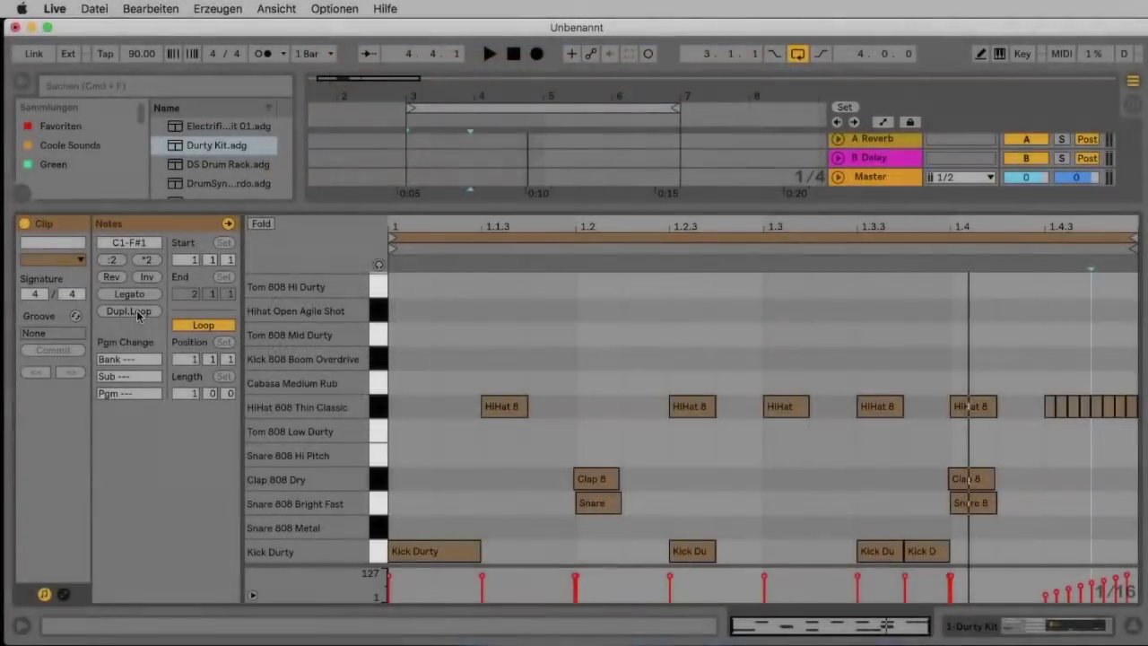
pyautogui.click(557, 293)
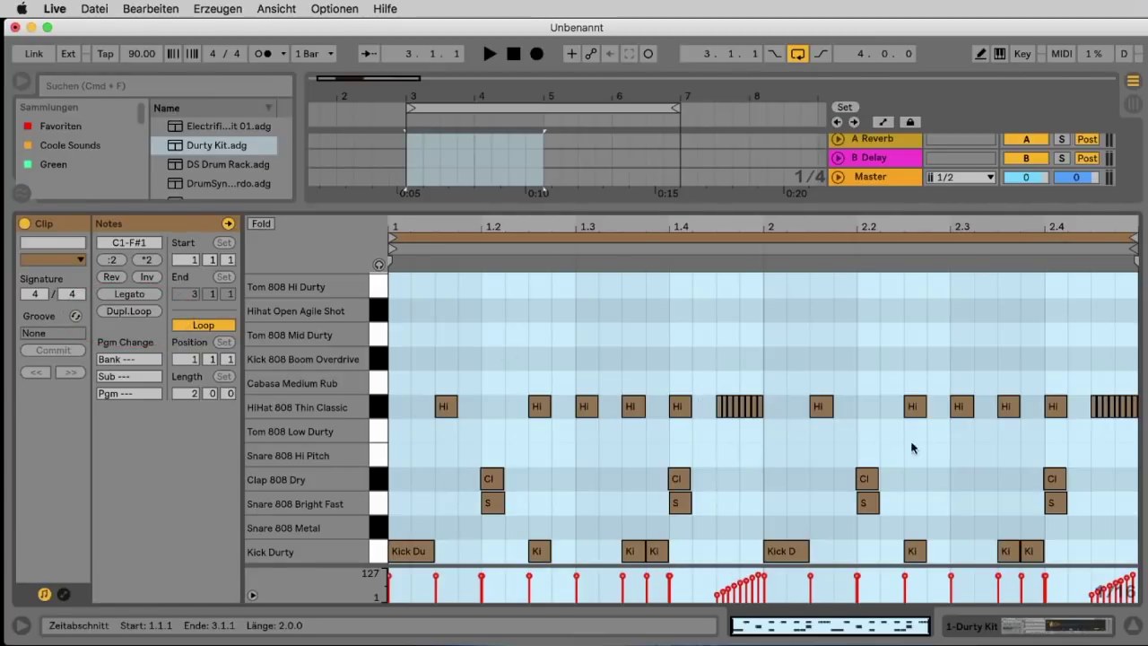
pyautogui.click(915, 552)
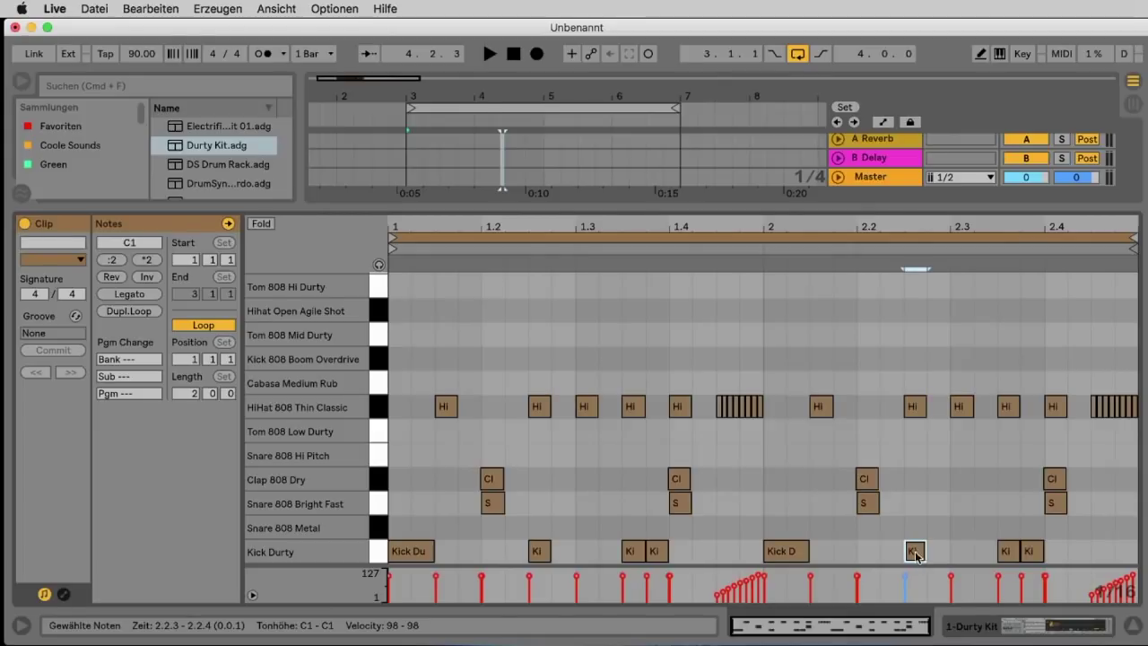
pyautogui.press('Delete')
# - Replace the first bar's hi-hat roll with a single sixteenth-note hi-hat at 1.4.3
pyautogui.moveTo(698, 382); pyautogui.dragTo(797, 417)
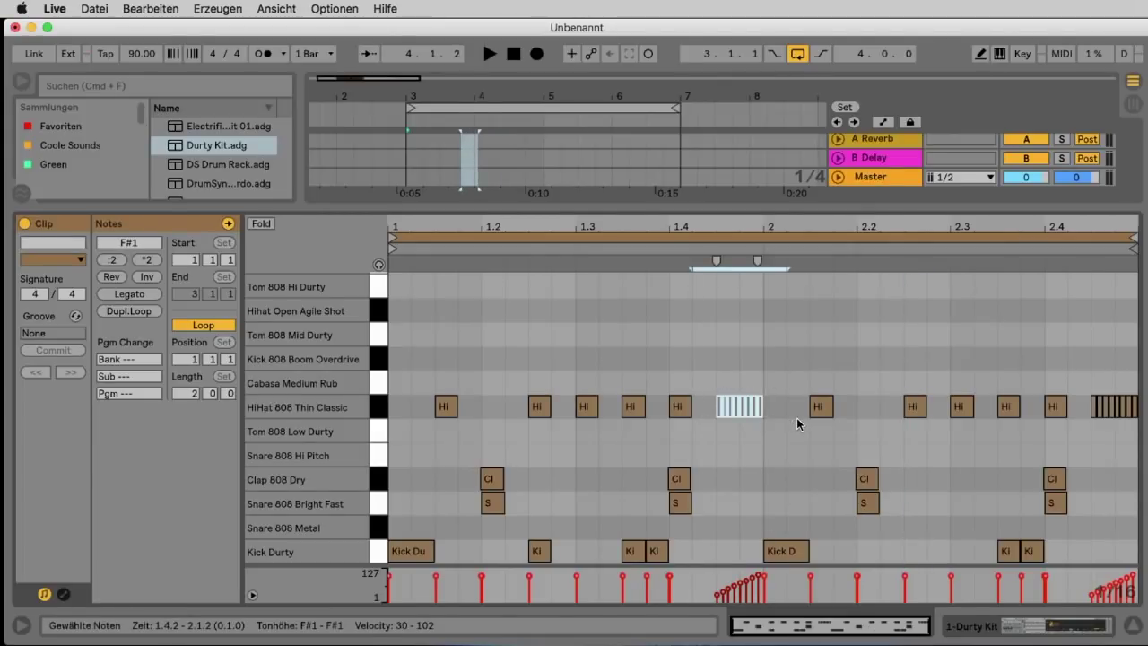
pyautogui.press('Delete')
pyautogui.doubleClick(727, 408)
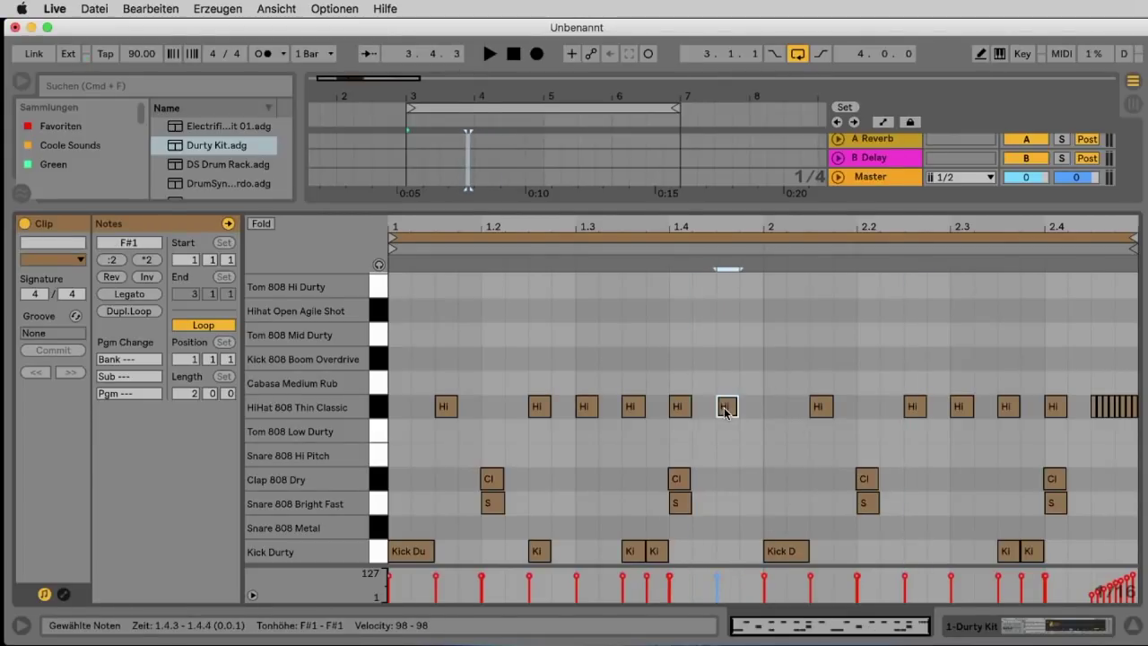
# - Play the two-bar loop, add a sixteenth-note hi-hat on beat 1.1.1, and stop playback
pyautogui.press('space')
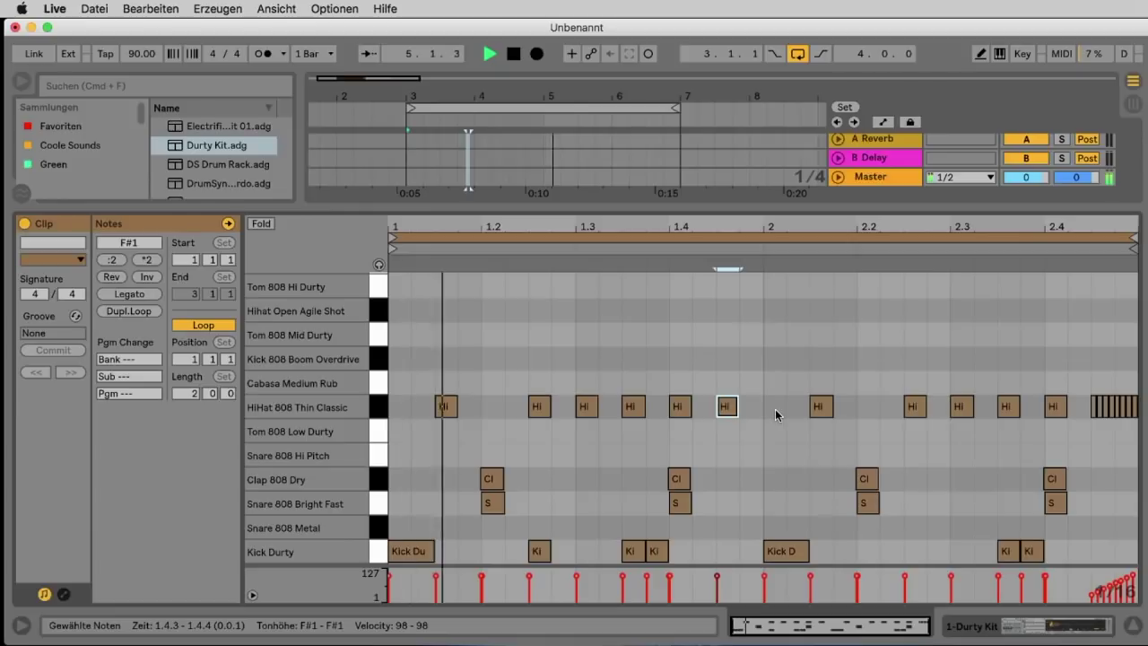
pyautogui.doubleClick(401, 411)
pyautogui.press('space')
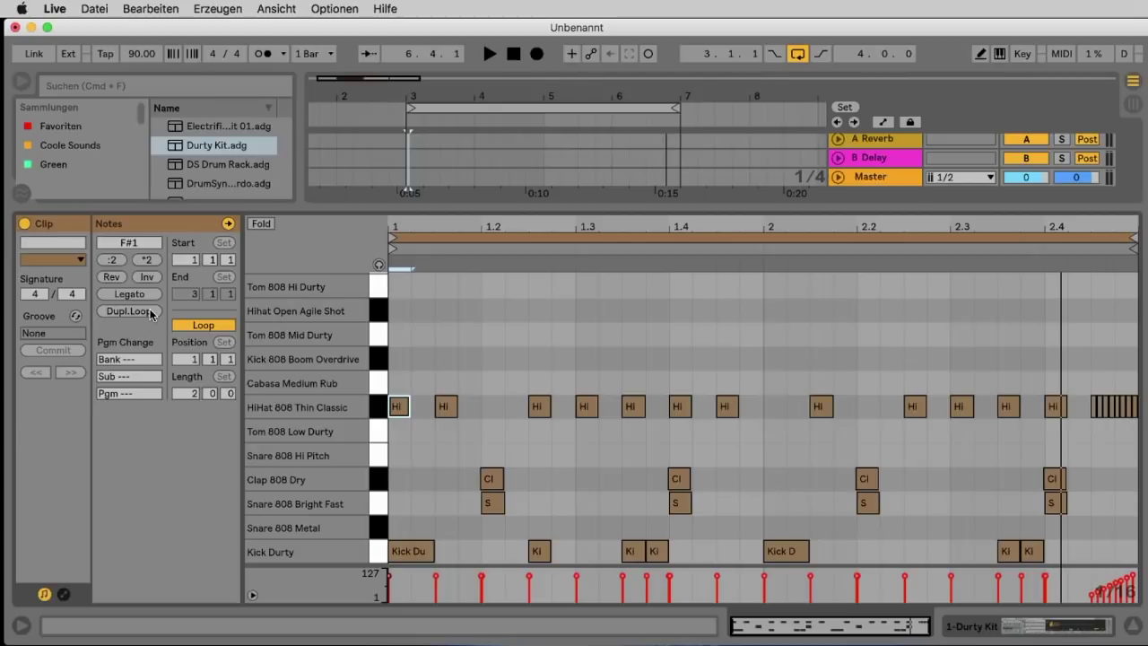
# - Save the Live set as "Tuorial Chill" in the for beginner 1 Project folder
pyautogui.press('super+Tab')
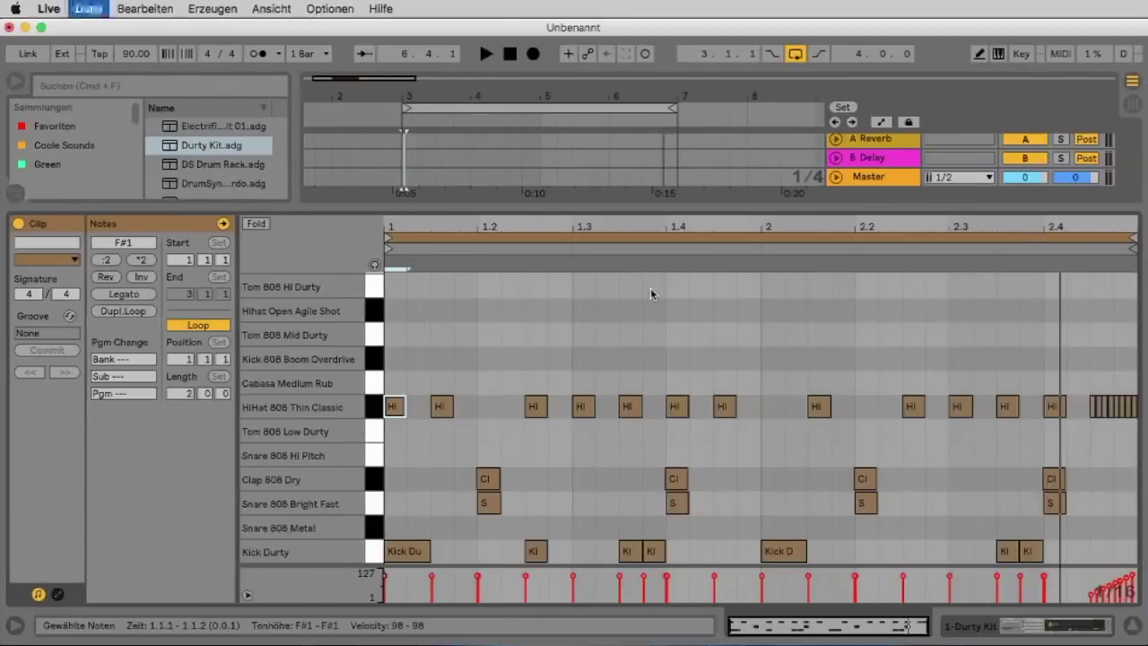
pyautogui.press('super+s')
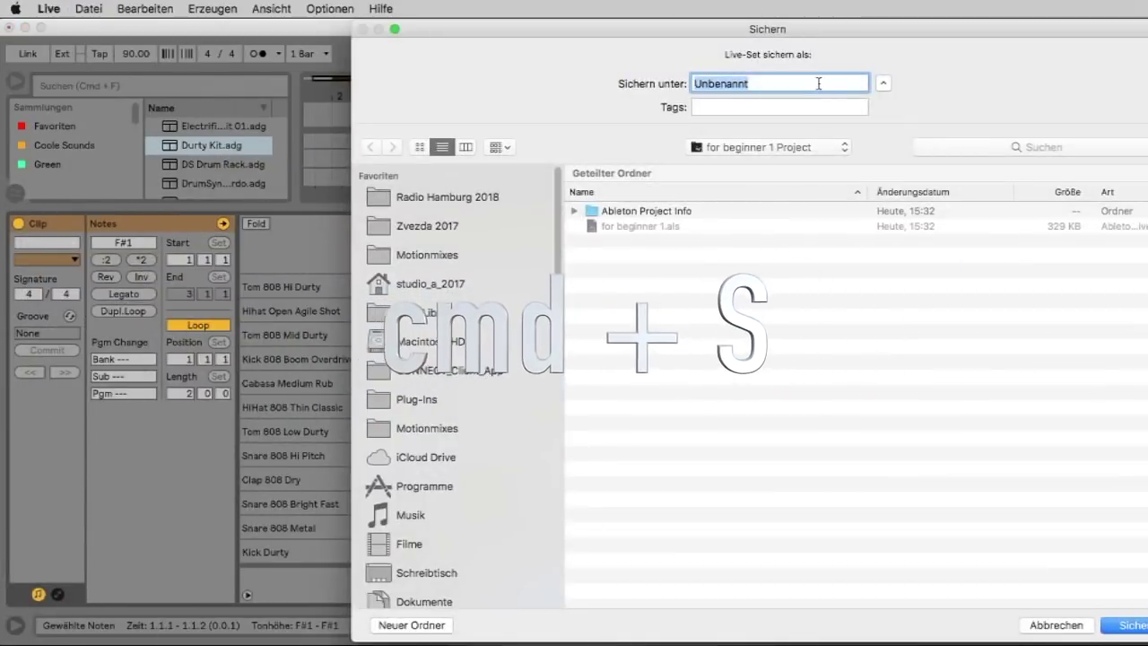
pyautogui.write('Tuorial Chill')
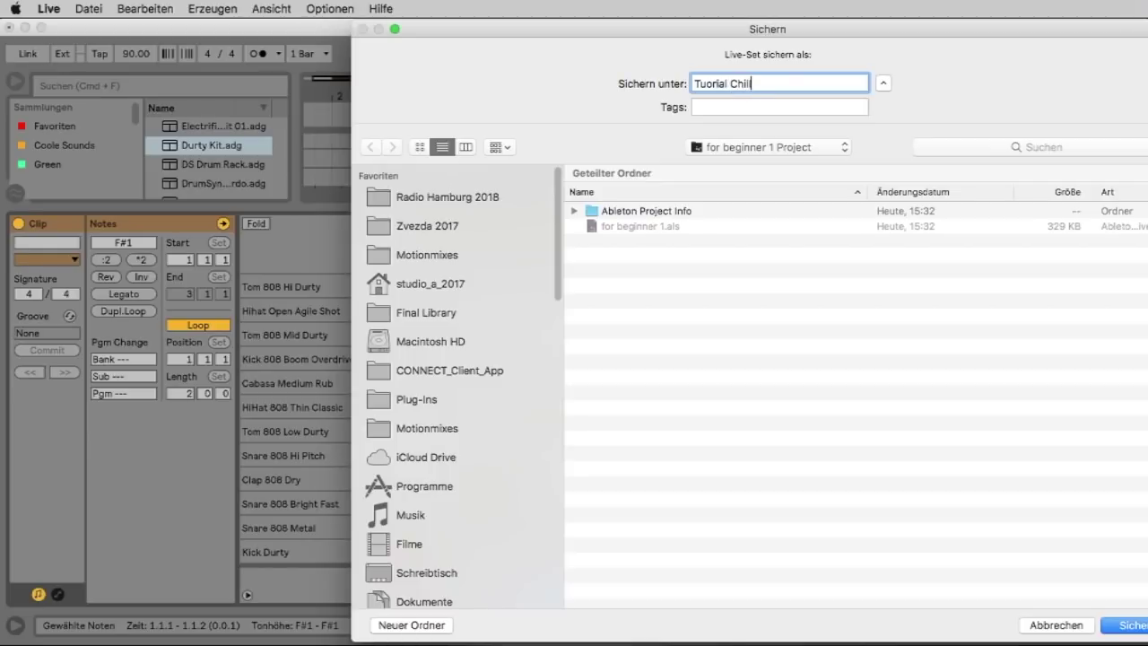
pyautogui.press('Return')
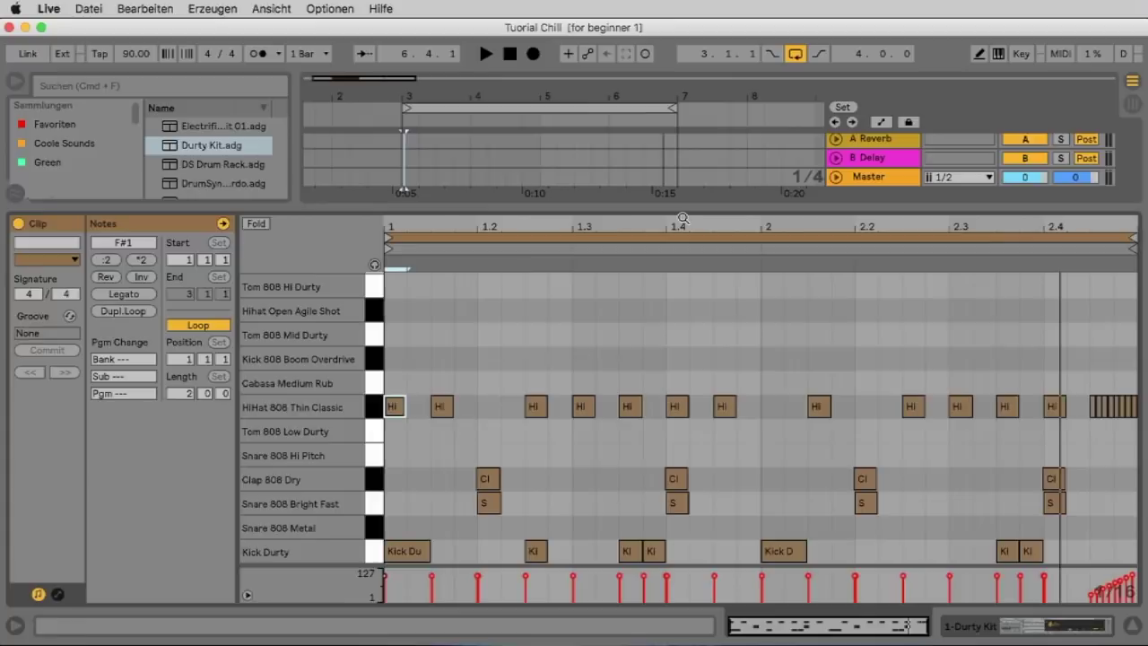
pyautogui.press('super+s')
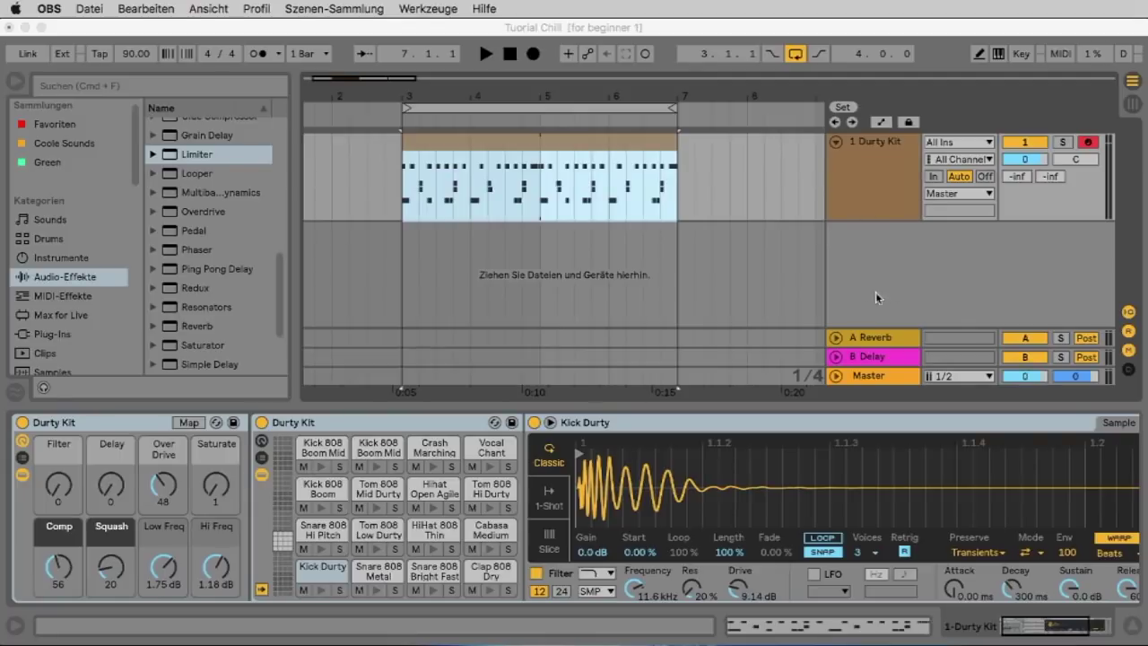
# - Add the Limiter from the audio effects to the Master track's empty device chain
pyautogui.click(881, 381)
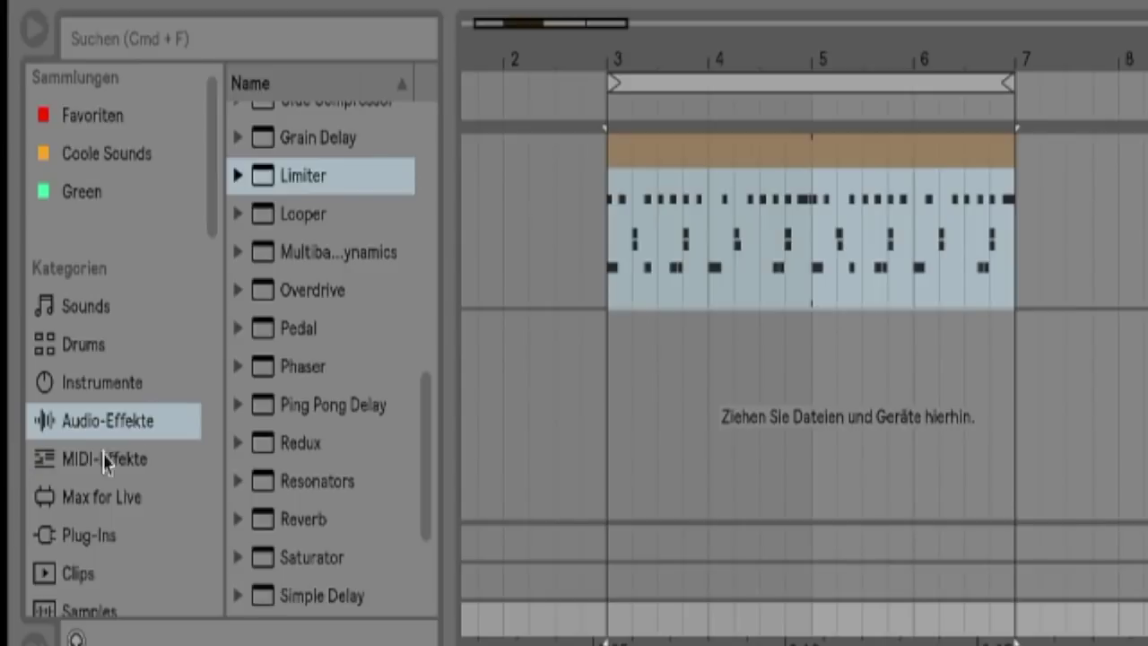
pyautogui.click(60, 258)
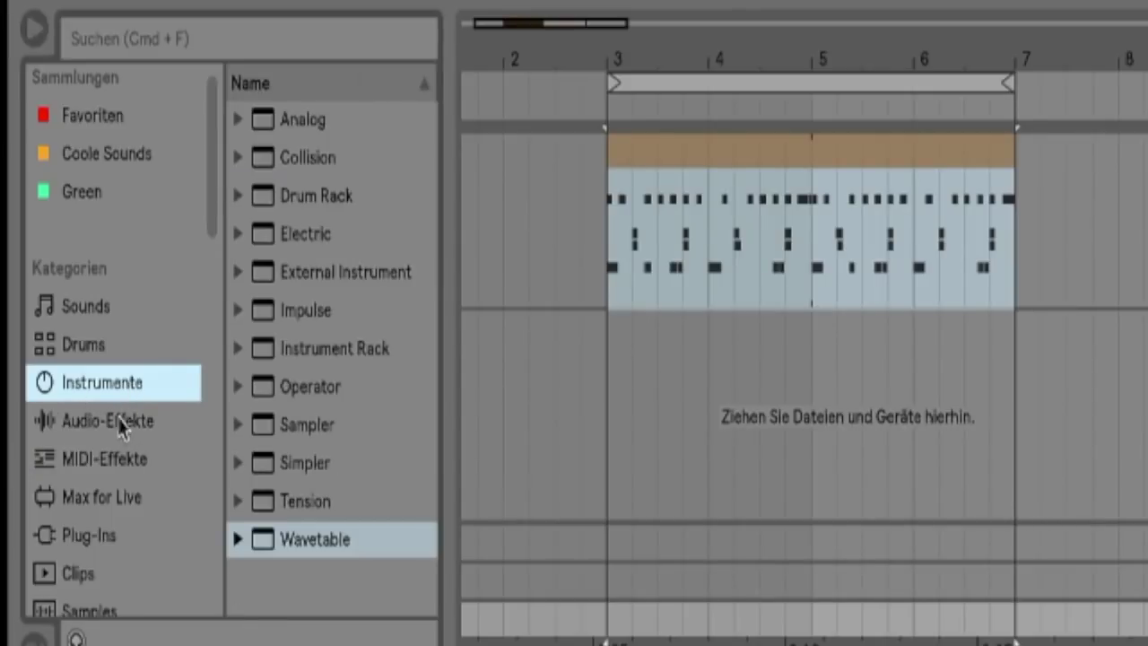
pyautogui.click(72, 424)
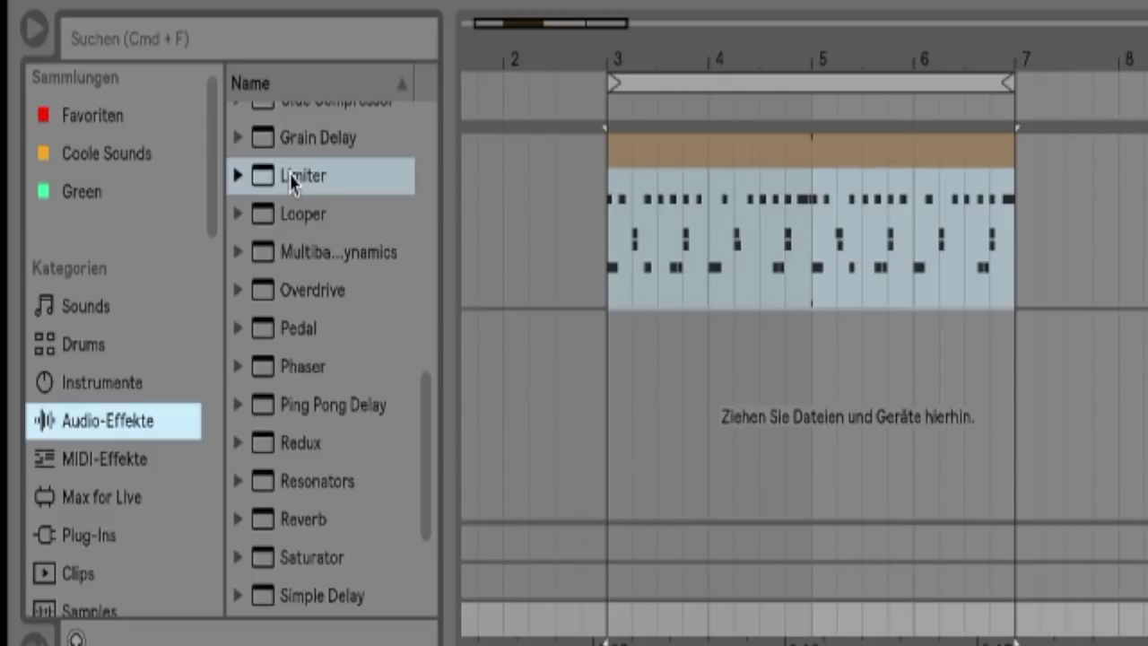
pyautogui.moveTo(292, 179); pyautogui.dragTo(764, 645)
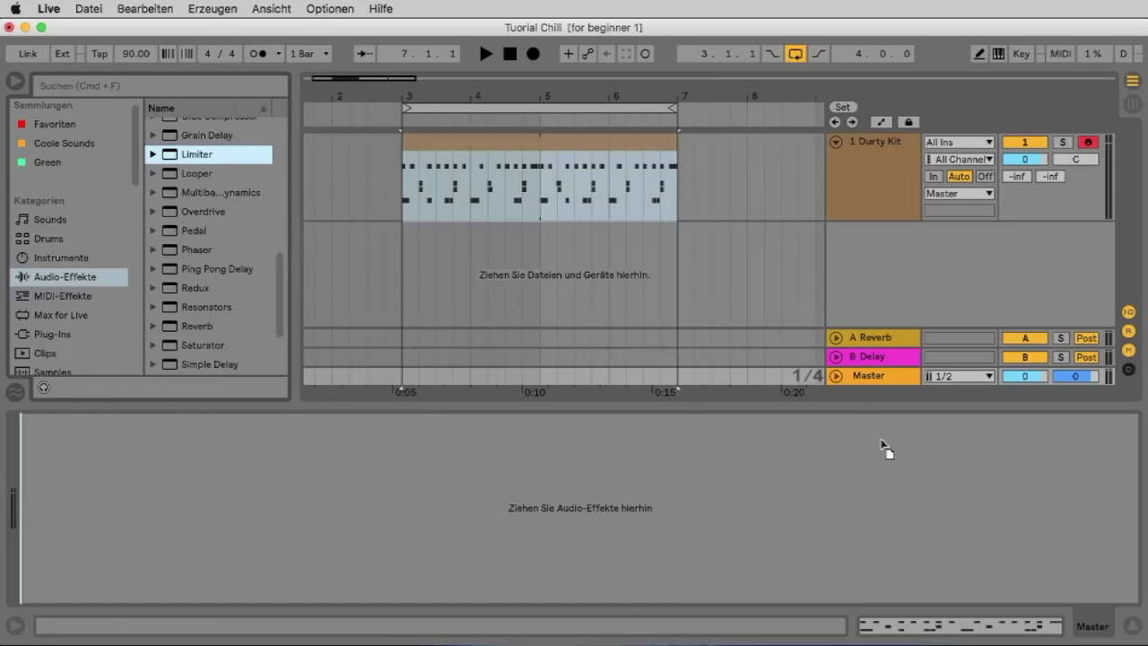
pyautogui.moveTo(883, 446); pyautogui.dragTo(724, 491)
pyautogui.moveTo(562, 519); pyautogui.dragTo(191, 170)
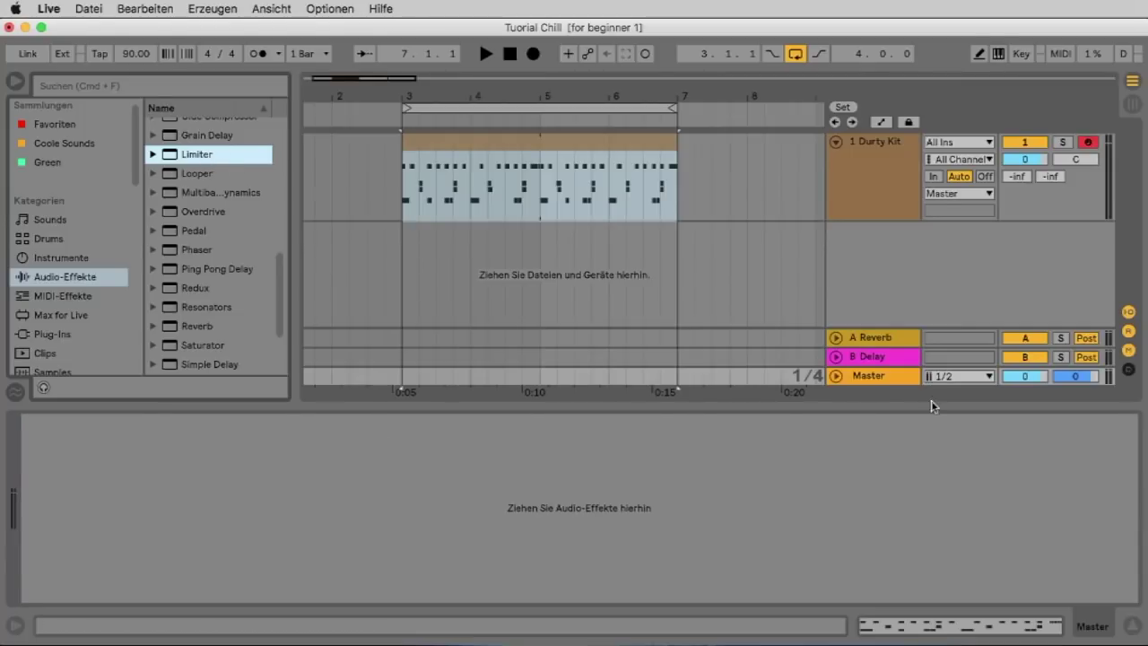
pyautogui.doubleClick(209, 155)
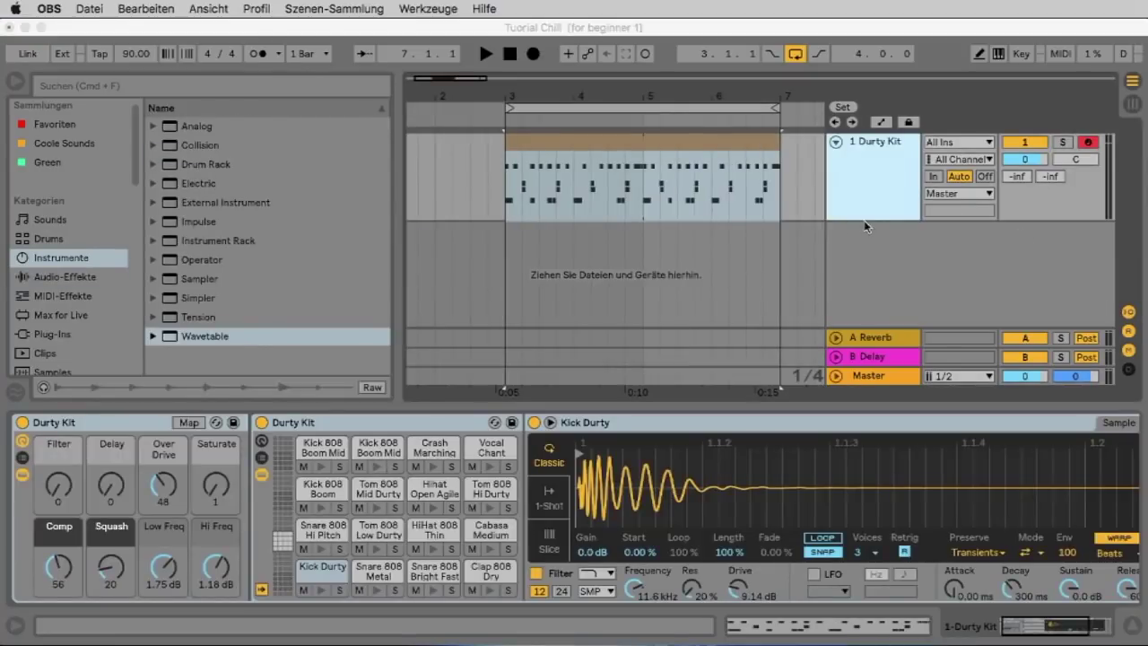
# - Insert a new MIDI track below the Durty Kit track and load Kit-808 Magnetikz.adg from the drums onto it
pyautogui.click(891, 186)
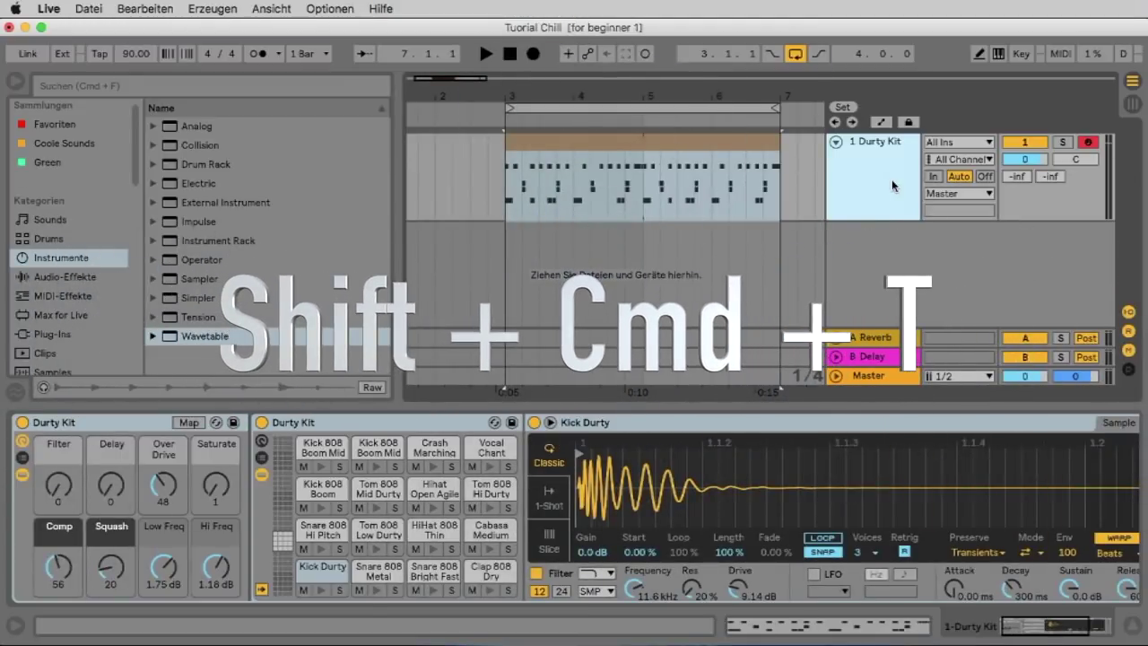
pyautogui.press('shift+super+t')
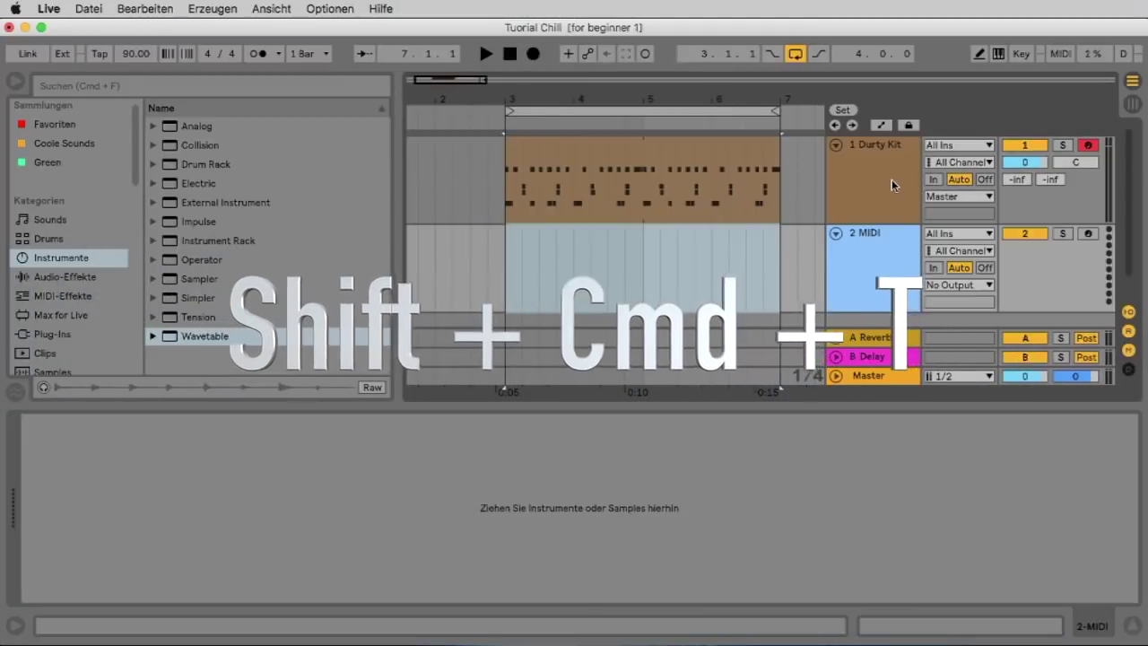
pyautogui.click(49, 239)
pyautogui.click(233, 229)
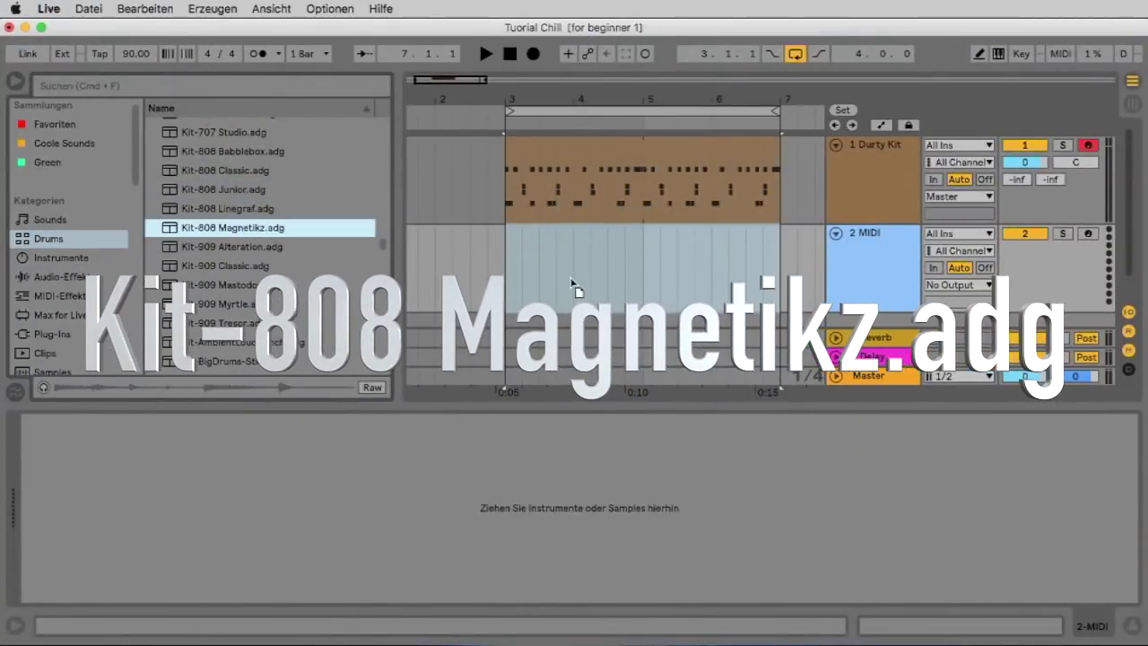
pyautogui.moveTo(572, 284)
pyautogui.mouseDown()
pyautogui.moveTo(533, 265)
pyautogui.moveTo(569, 273)
pyautogui.mouseUp()
# - Create a one-bar MIDI clip at bar 3 on the Kit-808 Magnetikz track and extend it to bar 7
pyautogui.click(503, 265)
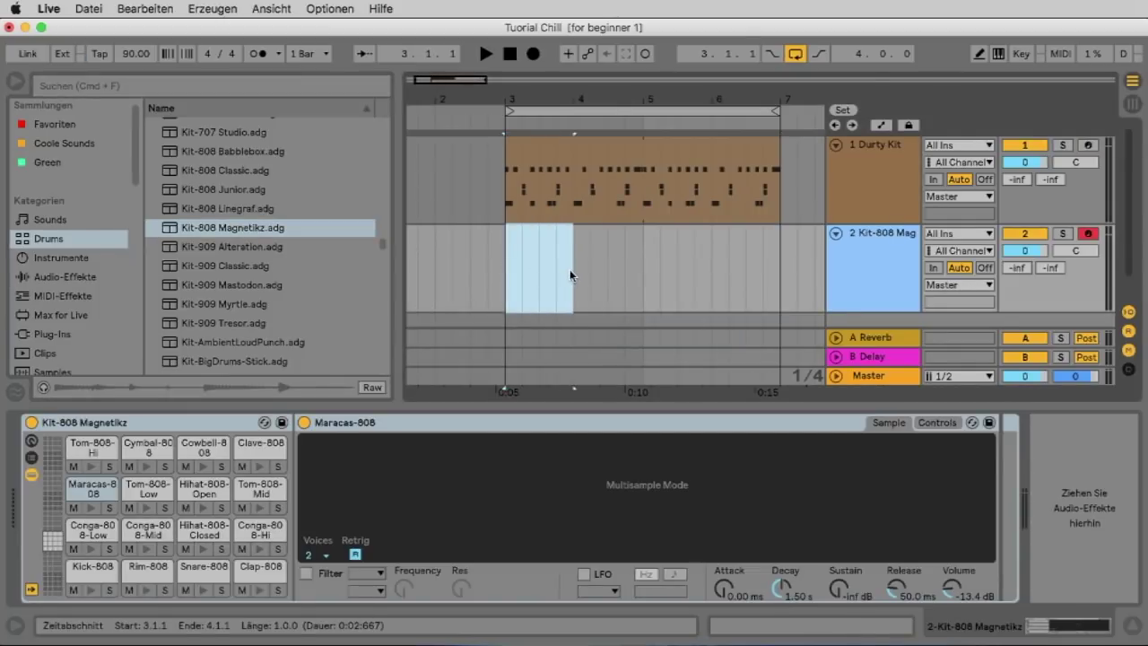
pyautogui.press('super+shift+m')
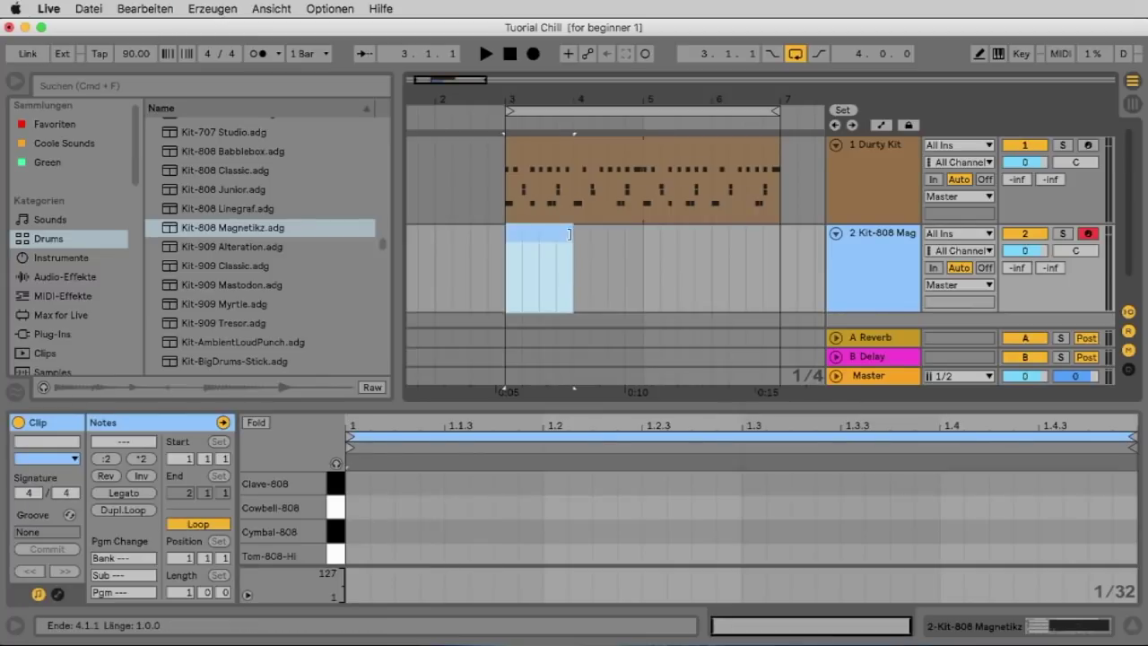
pyautogui.moveTo(570, 236); pyautogui.dragTo(780, 242)
# - Enlarge the clip's note editor to show the 808 drum lanes and start playback
pyautogui.scroll(-2, 284, 530)
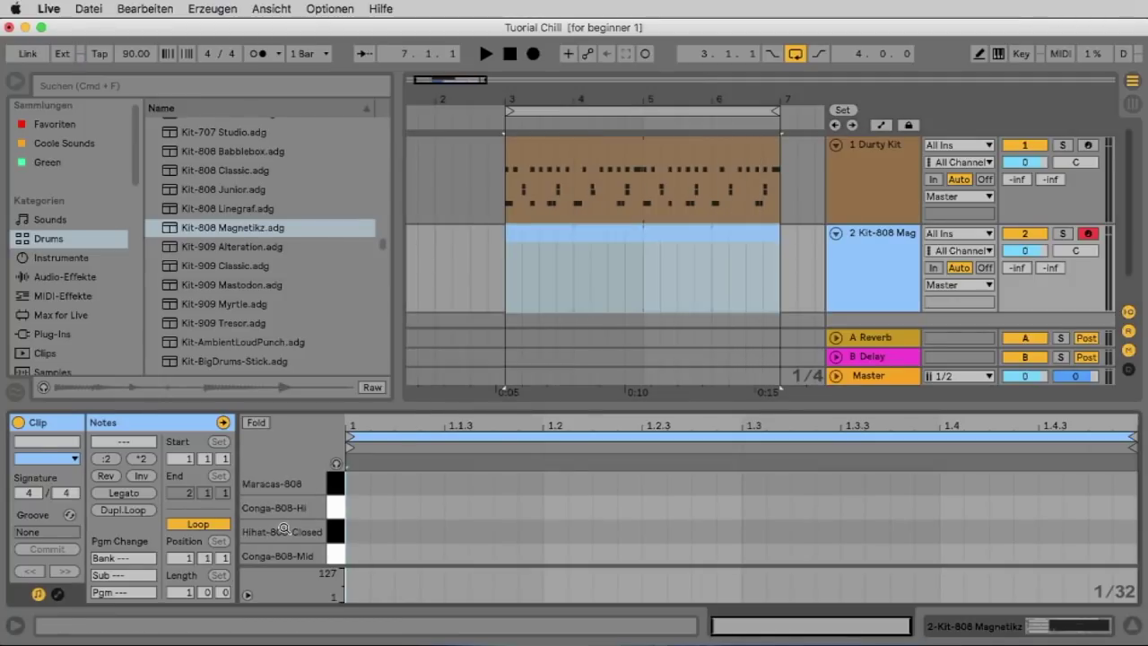
pyautogui.scroll(-2, 294, 520)
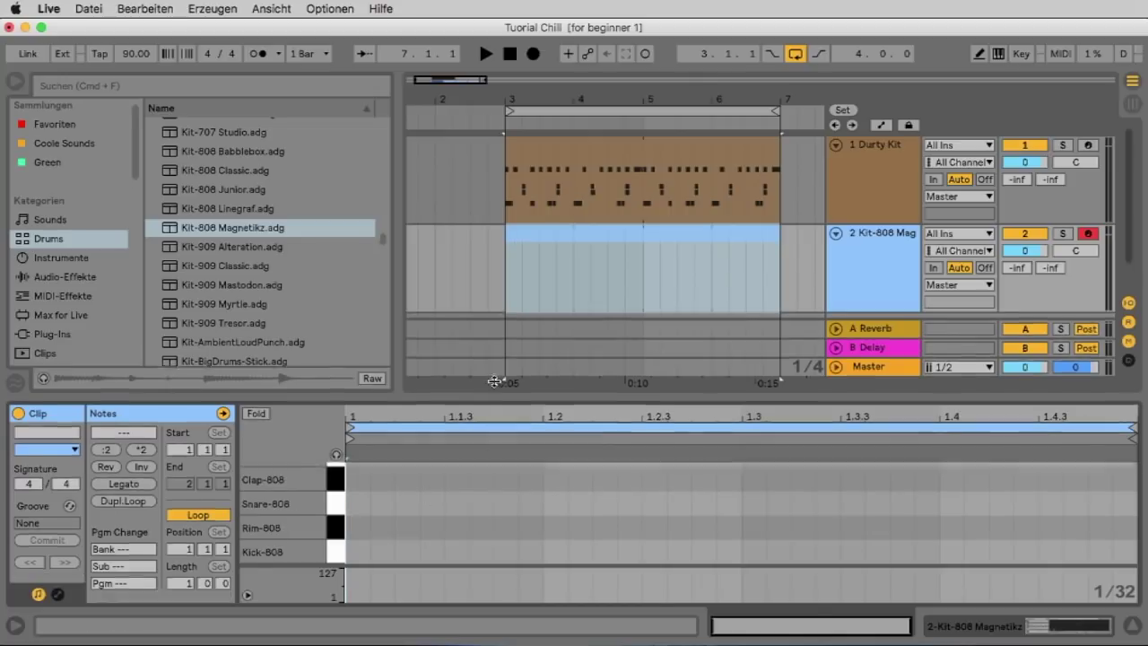
pyautogui.moveTo(491, 409); pyautogui.dragTo(492, 196)
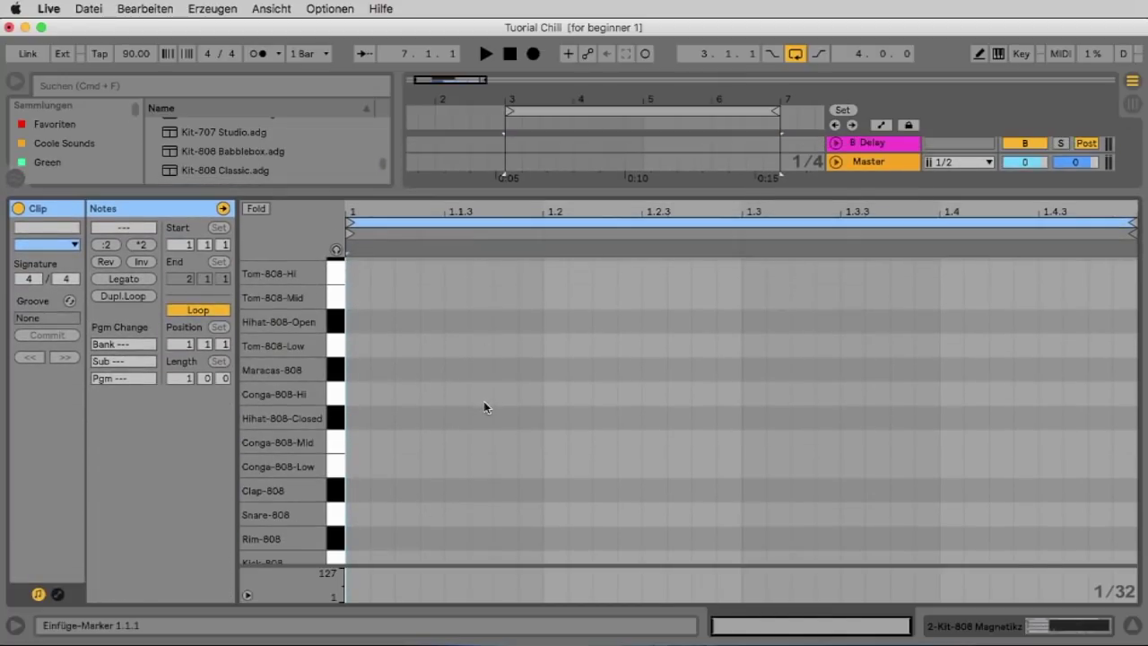
pyautogui.press('space')
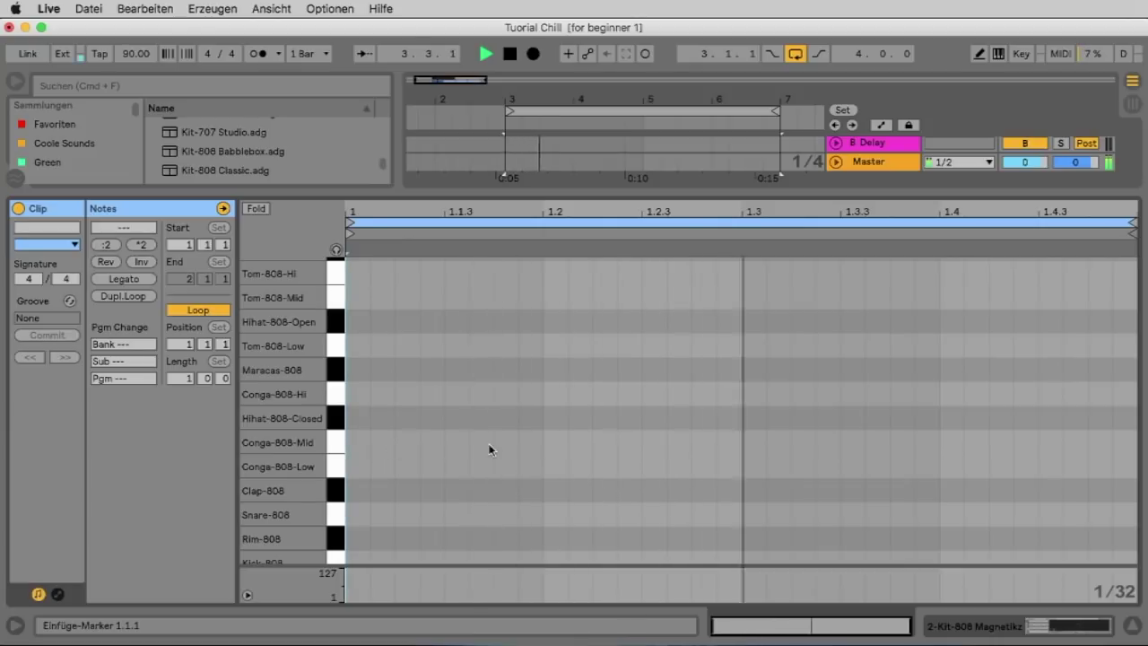
# - Set the note grid to 1/8 and add a Conga-808-Mid note at 1.1.3
pyautogui.press('super+2')
pyautogui.press('super+2')
pyautogui.doubleClick(457, 442)
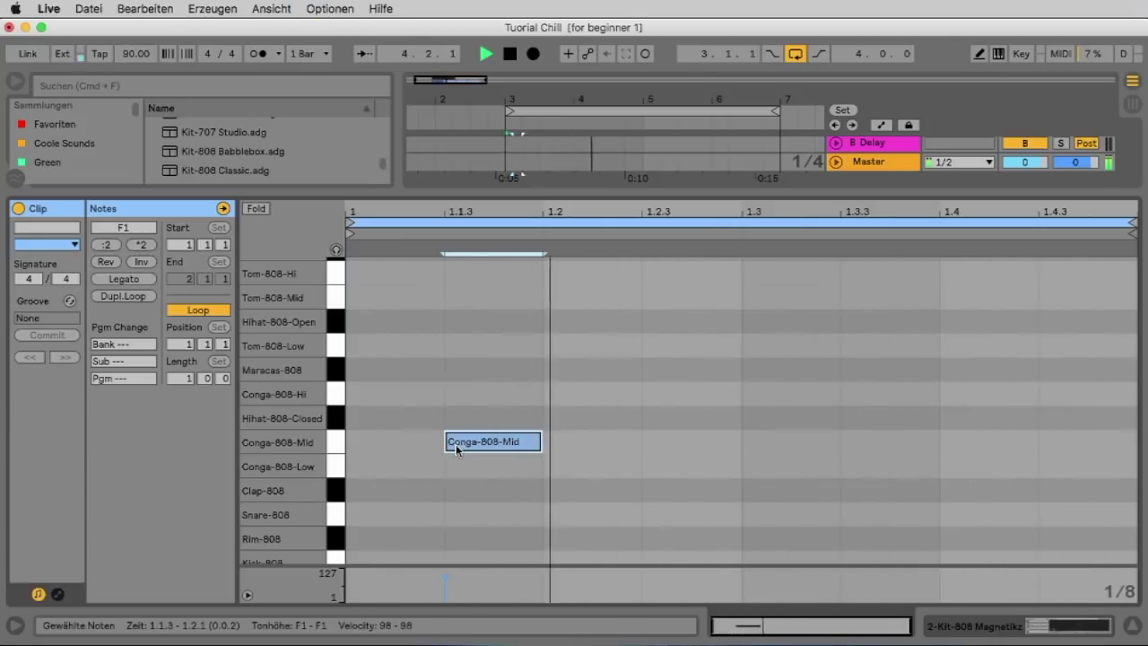
# - With a 1/16 grid, add a Conga-808-Low note, lengthen it to an eighth note and move it to 1.4.2
pyautogui.press('super+1')
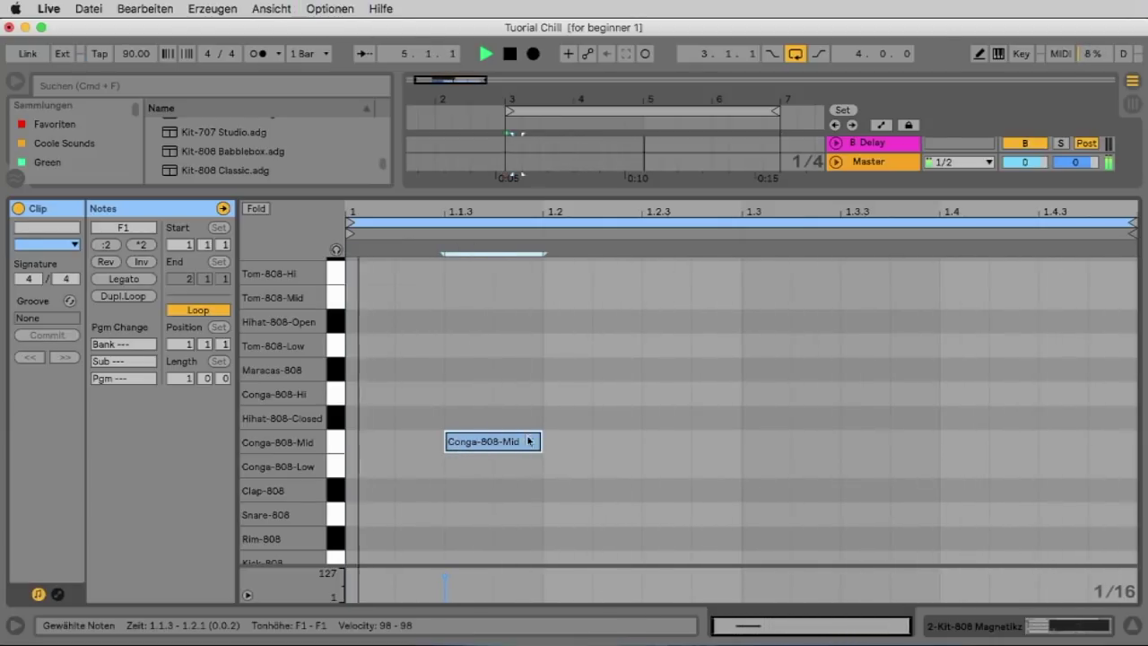
pyautogui.doubleClick(664, 465)
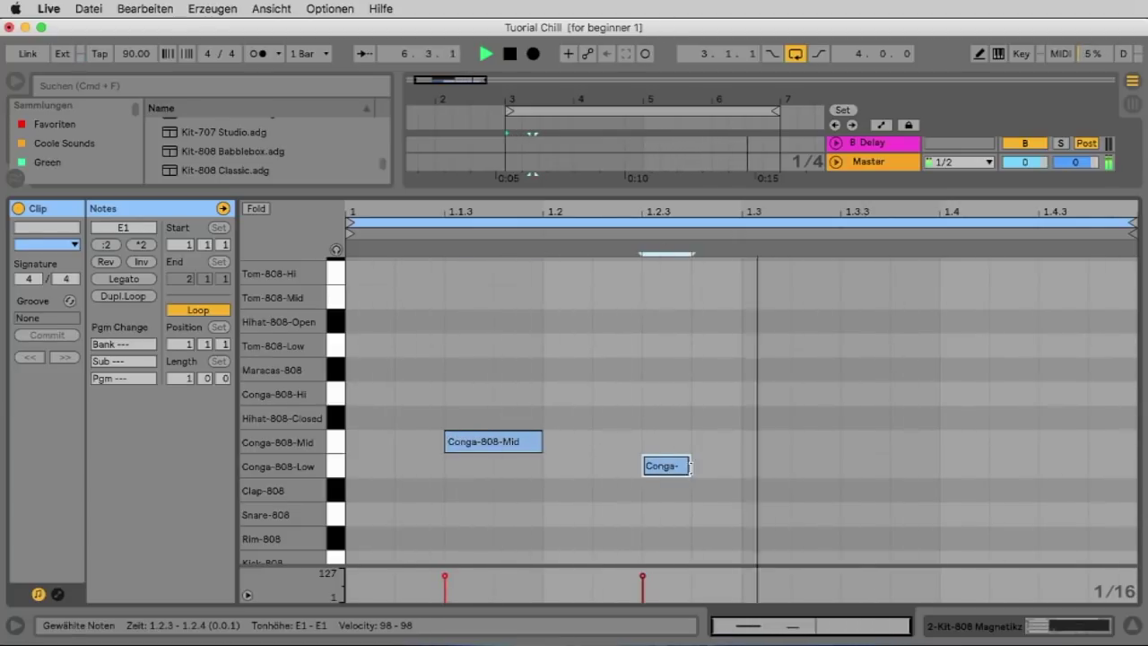
pyautogui.moveTo(688, 465); pyautogui.dragTo(741, 466)
pyautogui.moveTo(654, 467); pyautogui.dragTo(951, 468)
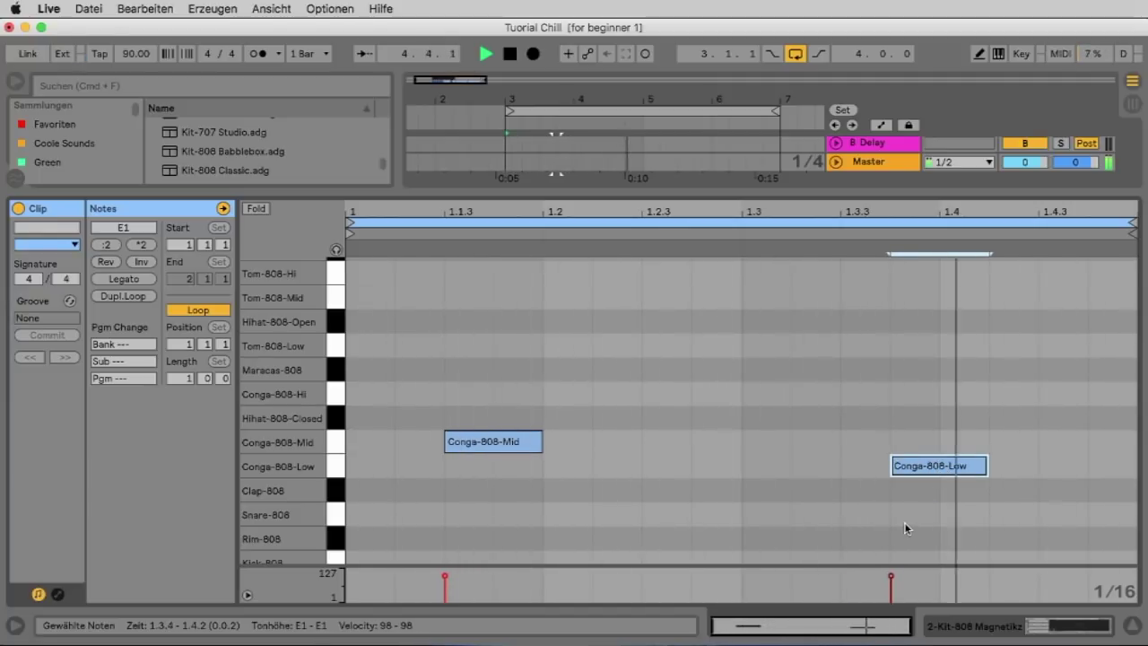
pyautogui.moveTo(953, 470); pyautogui.dragTo(836, 470)
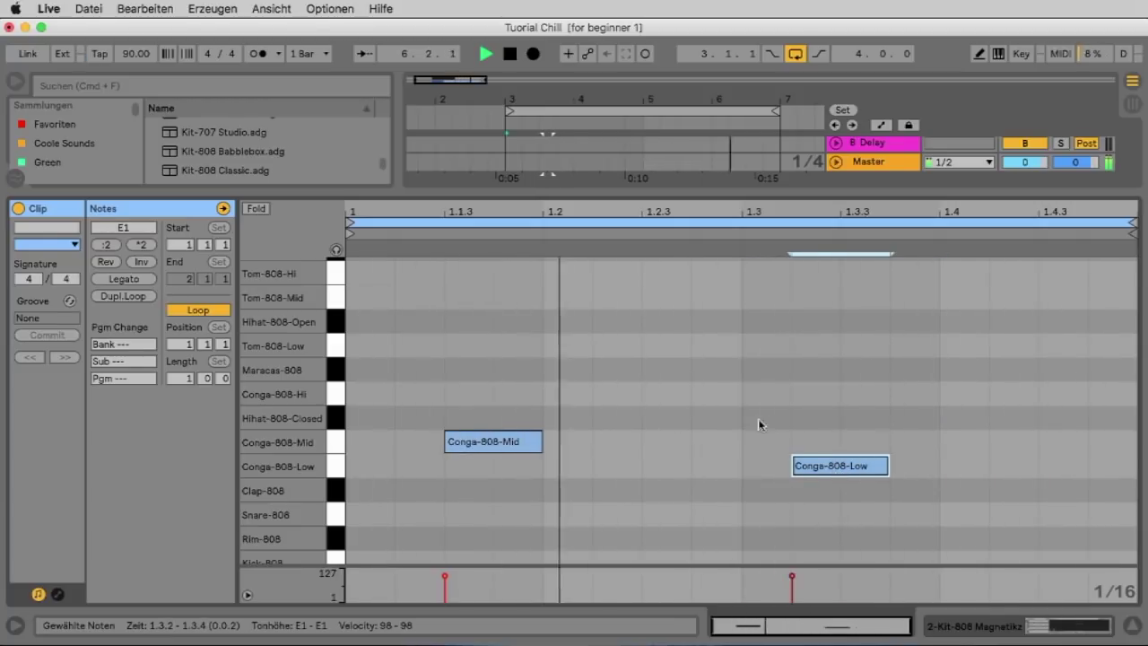
pyautogui.moveTo(837, 468); pyautogui.dragTo(1033, 469)
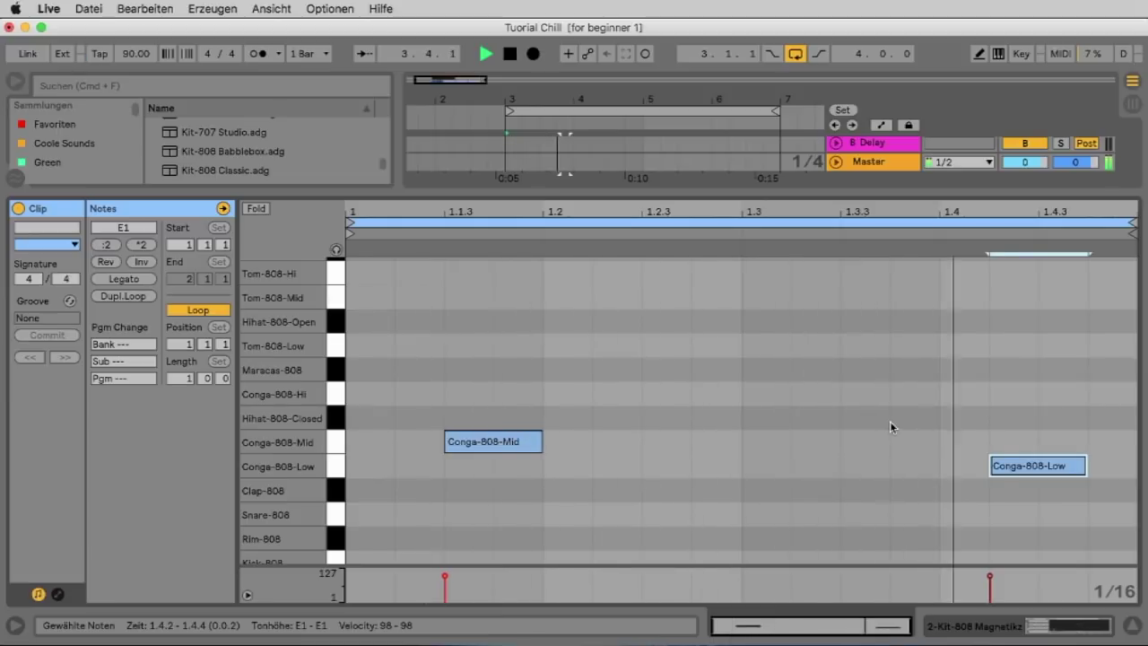
# - Duplicate the conga clip's loop to two bars and move the first bar's low conga note to Conga-808-Mid at 1.2.4
pyautogui.click(134, 297)
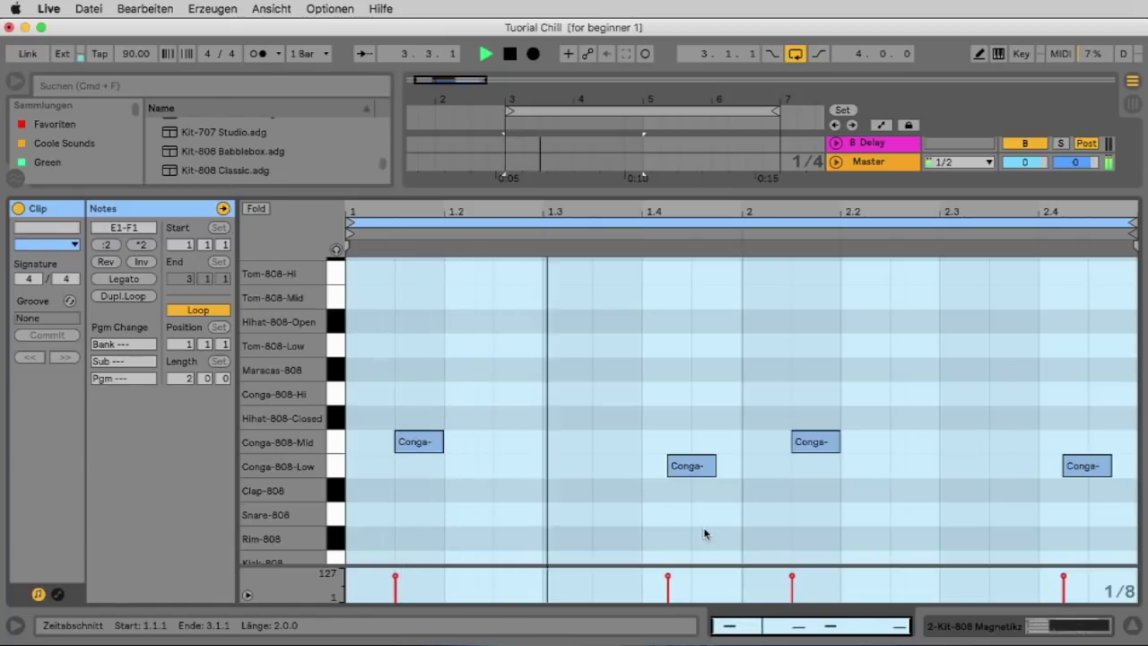
pyautogui.moveTo(699, 462); pyautogui.dragTo(622, 449)
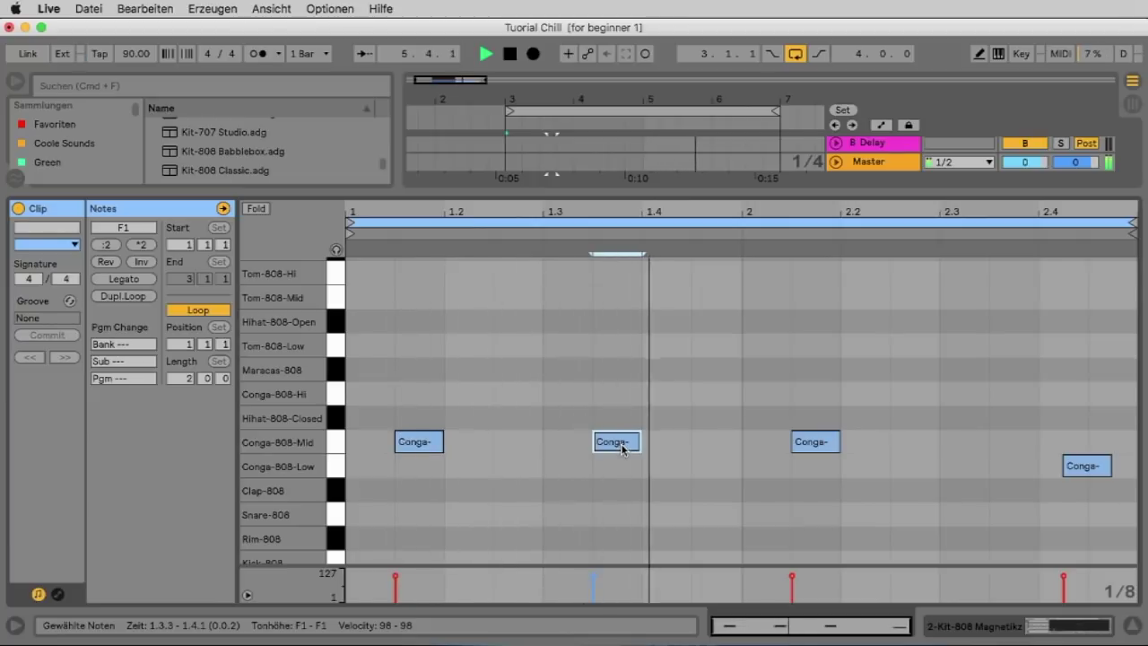
pyautogui.press('super+1')
pyautogui.moveTo(622, 445); pyautogui.dragTo(547, 446)
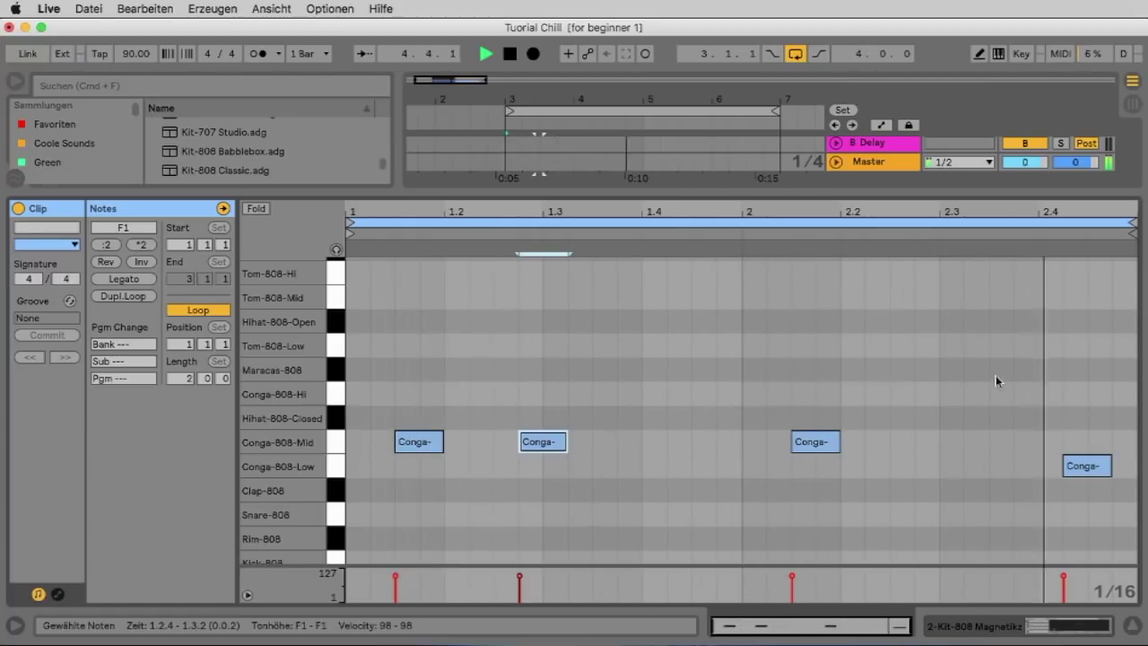
# - Stop playback and shrink the note editor to bring the arrangement tracks back into view
pyautogui.press('space')
pyautogui.click(895, 359)
pyautogui.moveTo(886, 199); pyautogui.dragTo(886, 412)
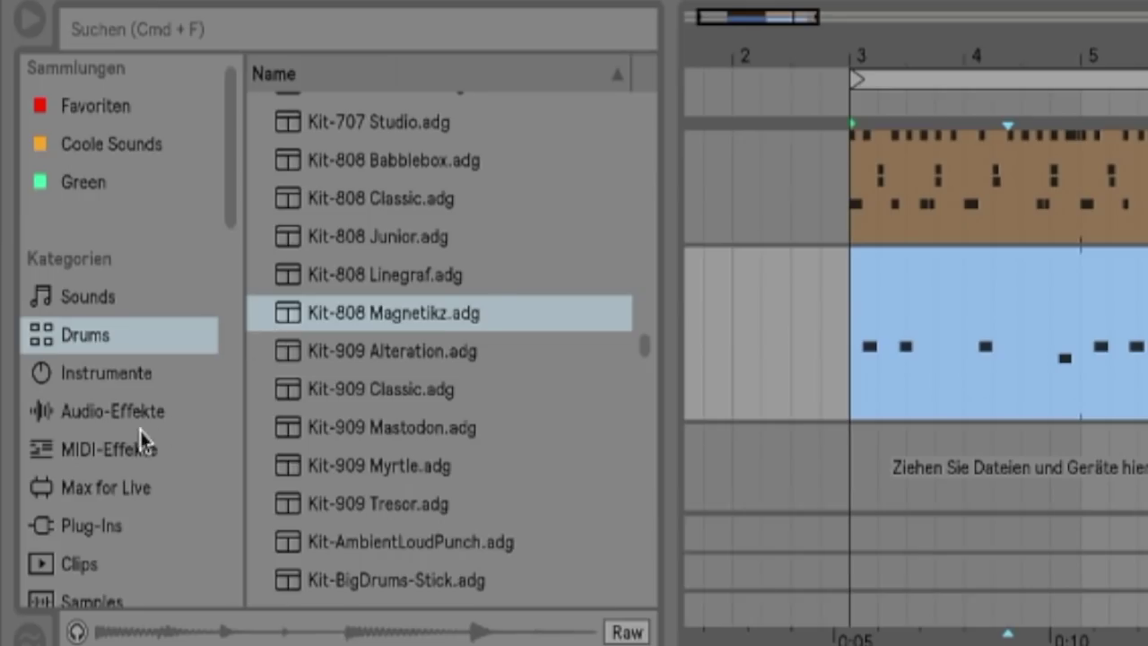
# - Add the Reverb audio effect to the Kit-808 Magnetikz track and show its device chain
pyautogui.click(81, 276)
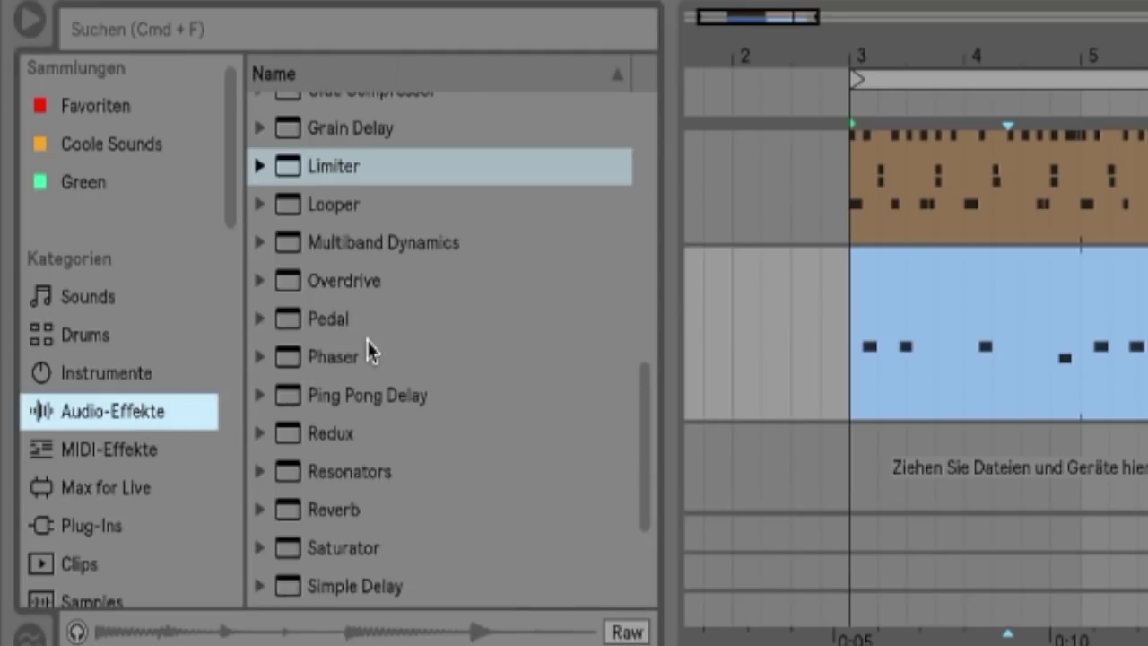
pyautogui.click(345, 510)
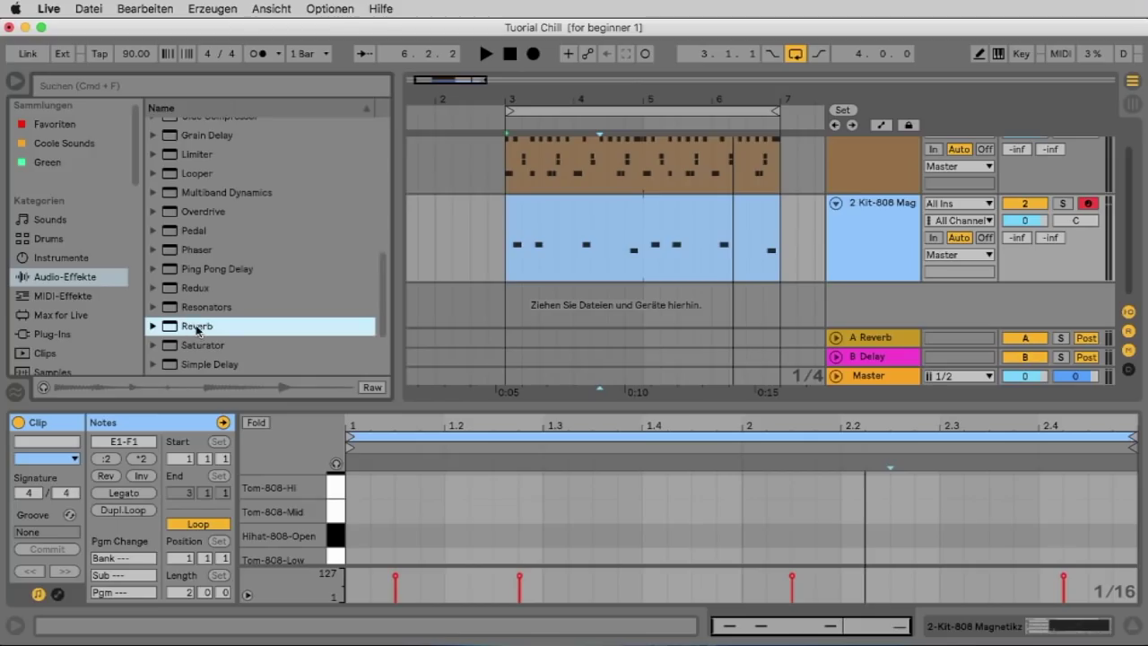
pyautogui.moveTo(203, 332); pyautogui.dragTo(736, 267)
pyautogui.moveTo(873, 231); pyautogui.dragTo(873, 238)
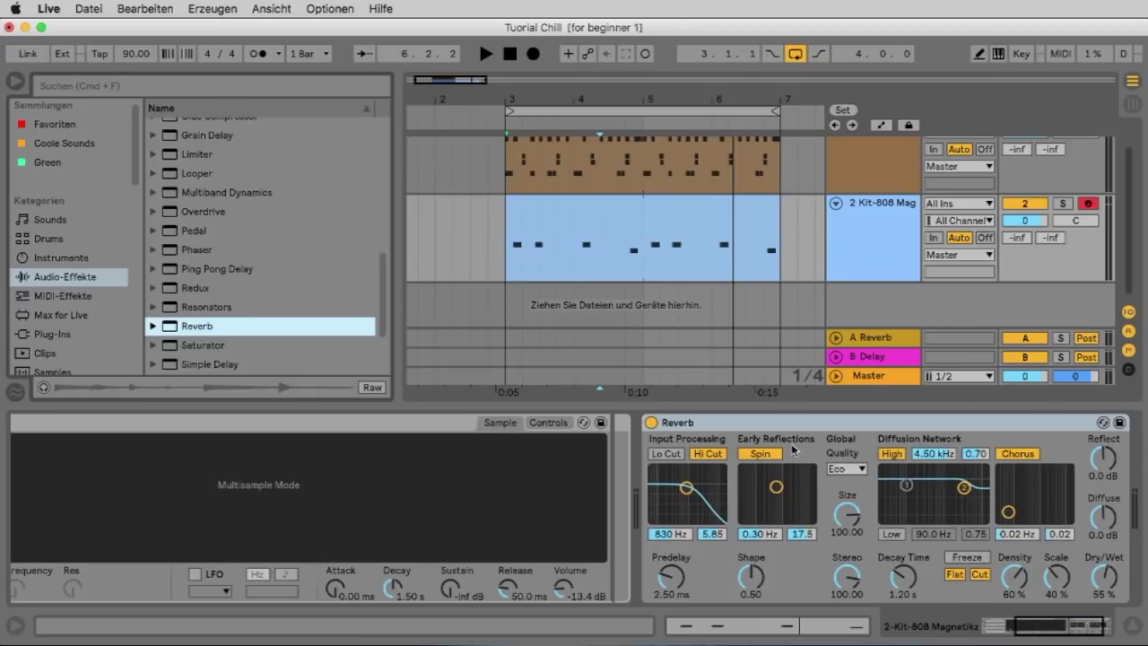
# - Set the Reverb's Dry/Wet to 58 % and play the Kit-808 Magnetikz track in solo
pyautogui.hscroll(-5, 536, 466)
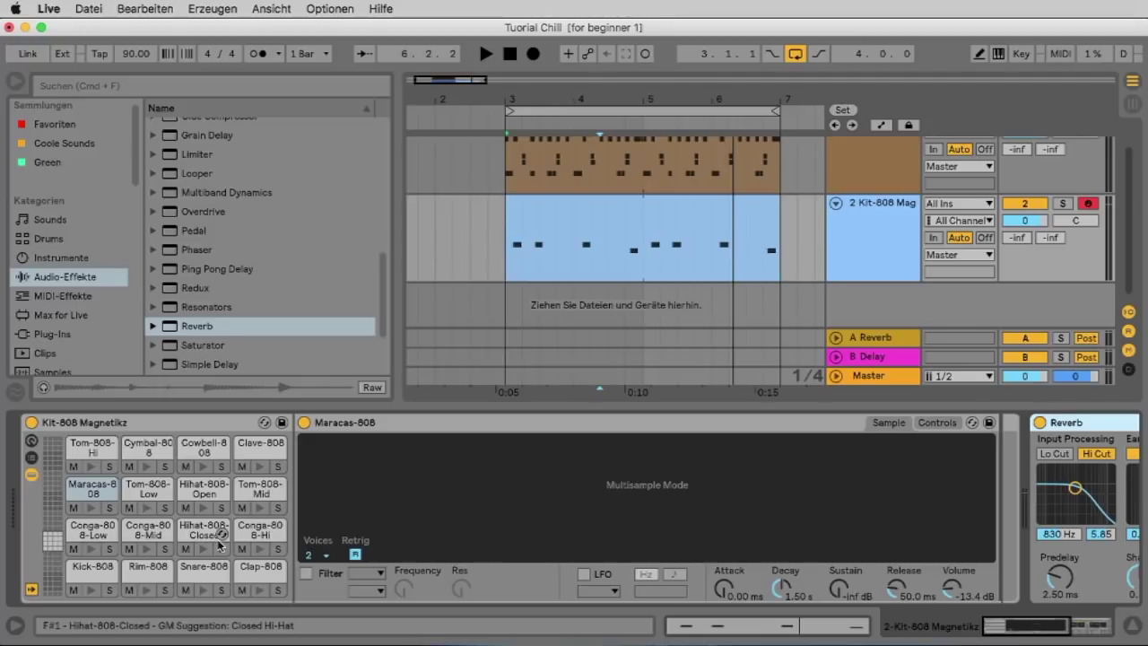
pyautogui.hscroll(5, 191, 536)
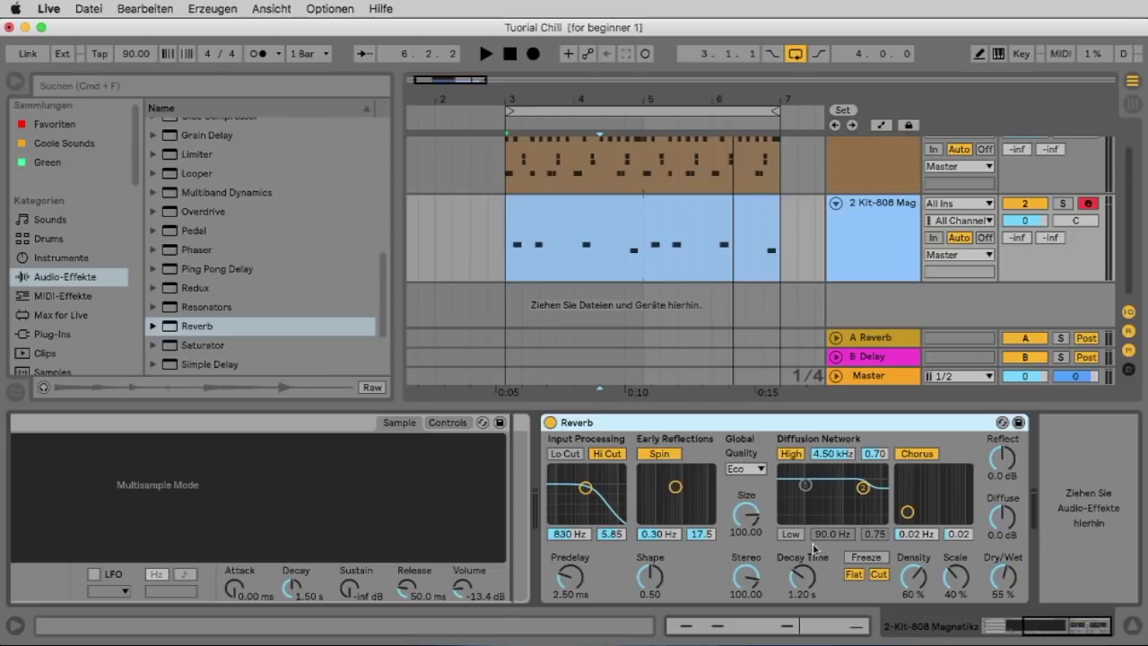
pyautogui.press('super+Tab')
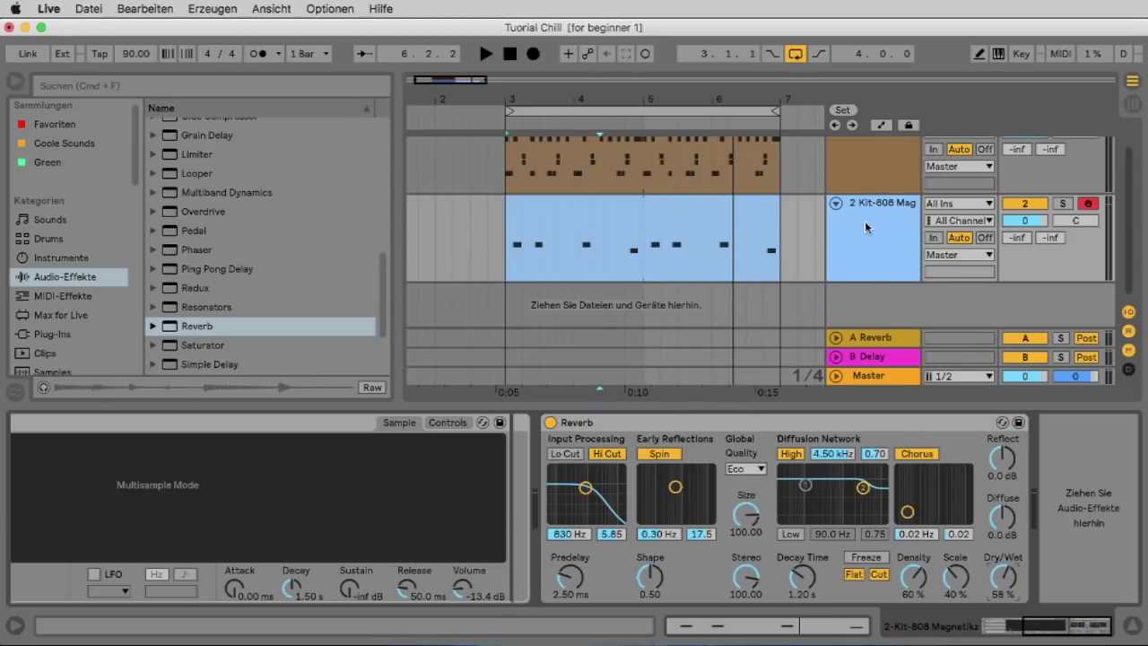
pyautogui.click(1063, 205)
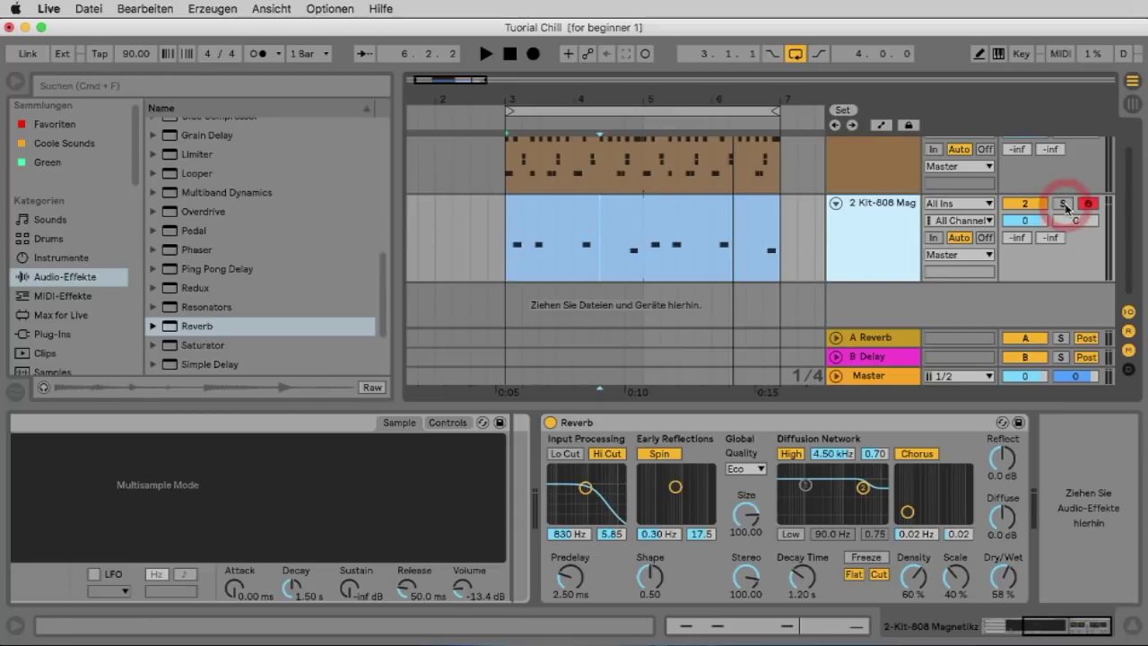
pyautogui.press('space')
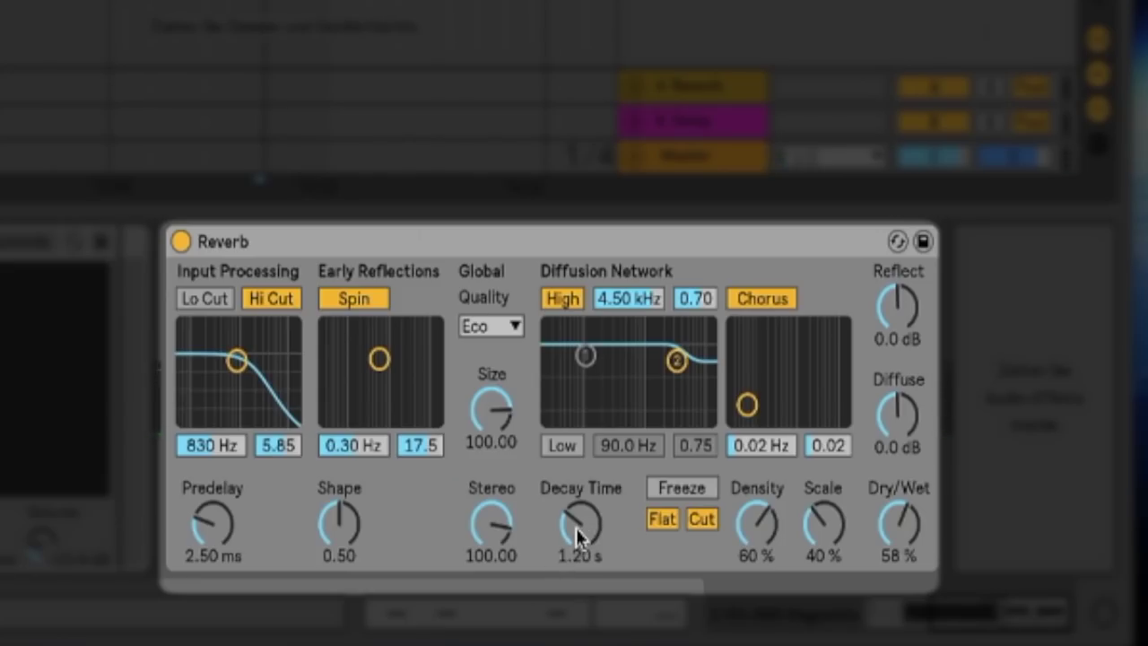
# - Set the Reverb's Decay Time to 5.45 s and its global Quality to High
pyautogui.moveTo(576, 527); pyautogui.dragTo(576, 453)
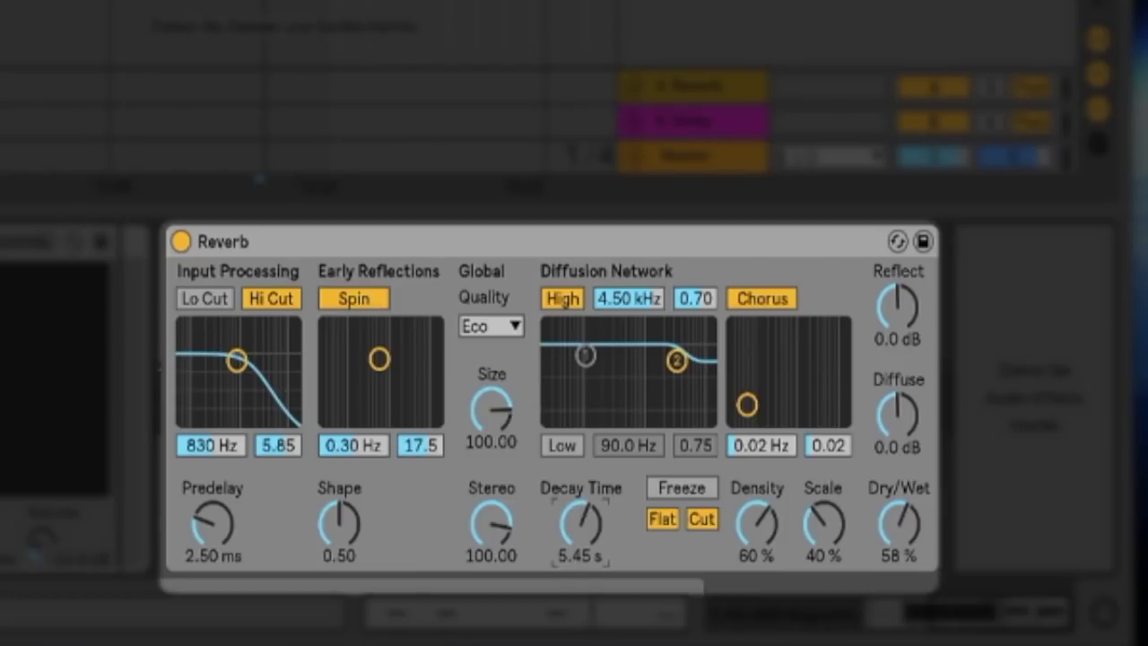
pyautogui.click(492, 327)
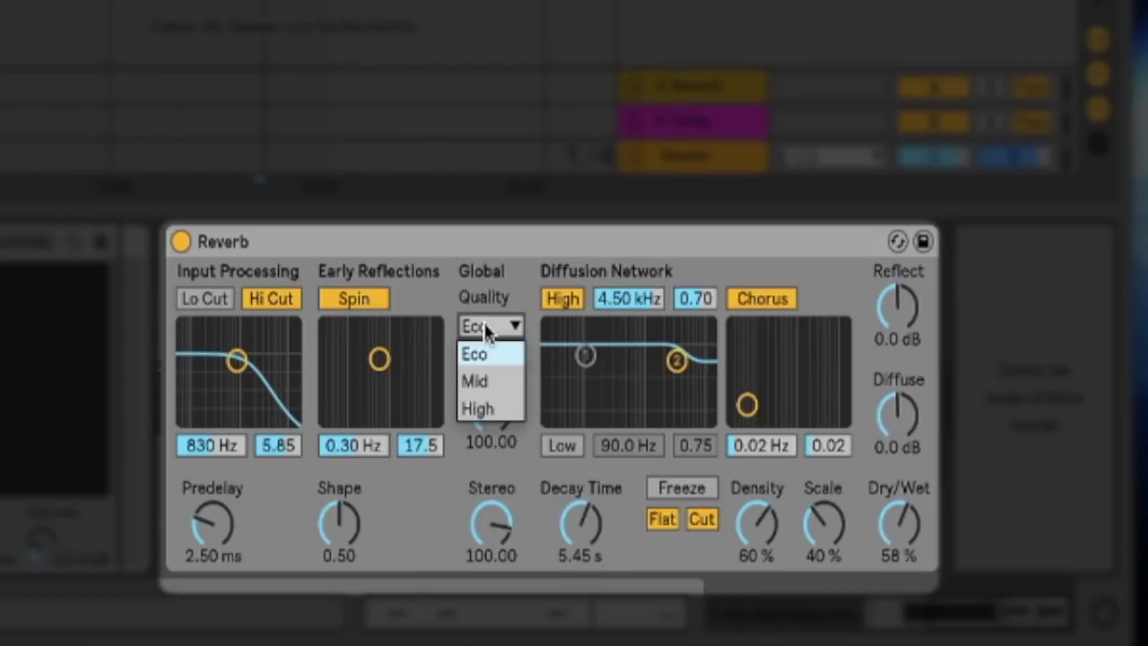
pyautogui.click(475, 409)
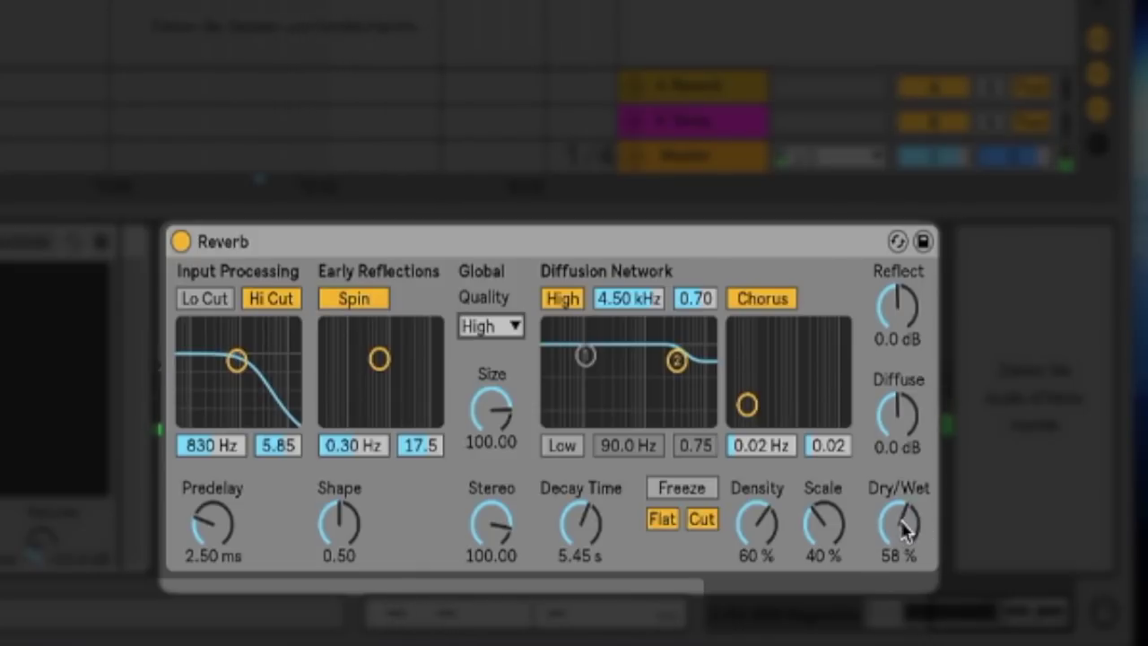
# - Reduce the Reverb's Dry/Wet to 23 % and take the Kit-808 Magnetikz track out of solo
pyautogui.moveTo(909, 530); pyautogui.dragTo(909, 587)
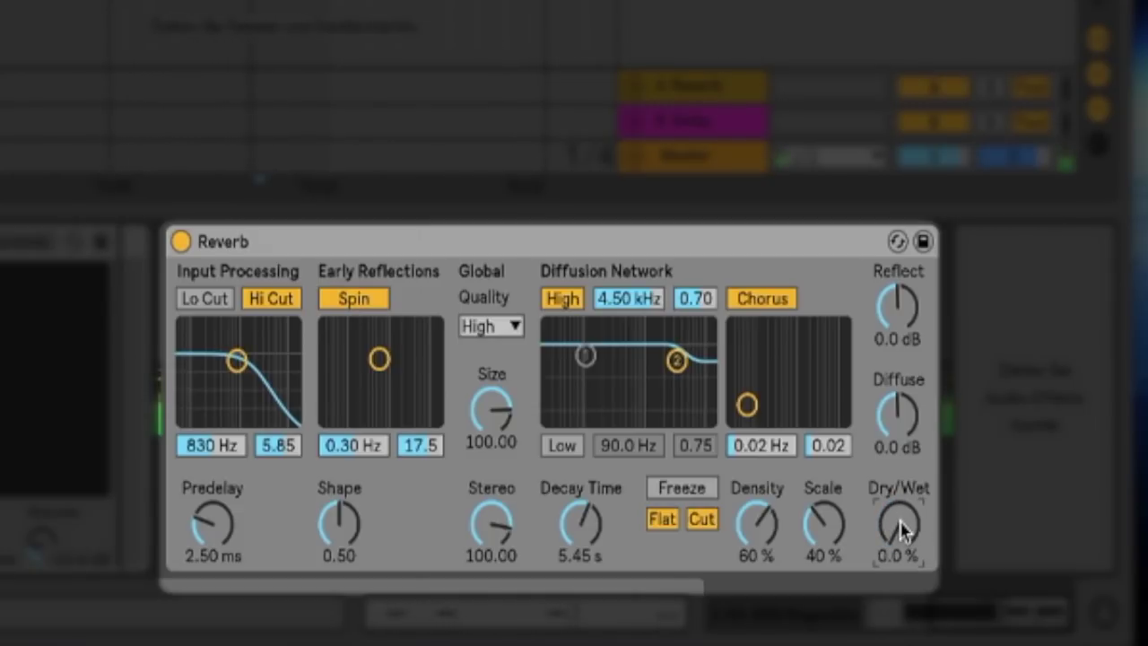
pyautogui.moveTo(902, 523); pyautogui.dragTo(902, 492)
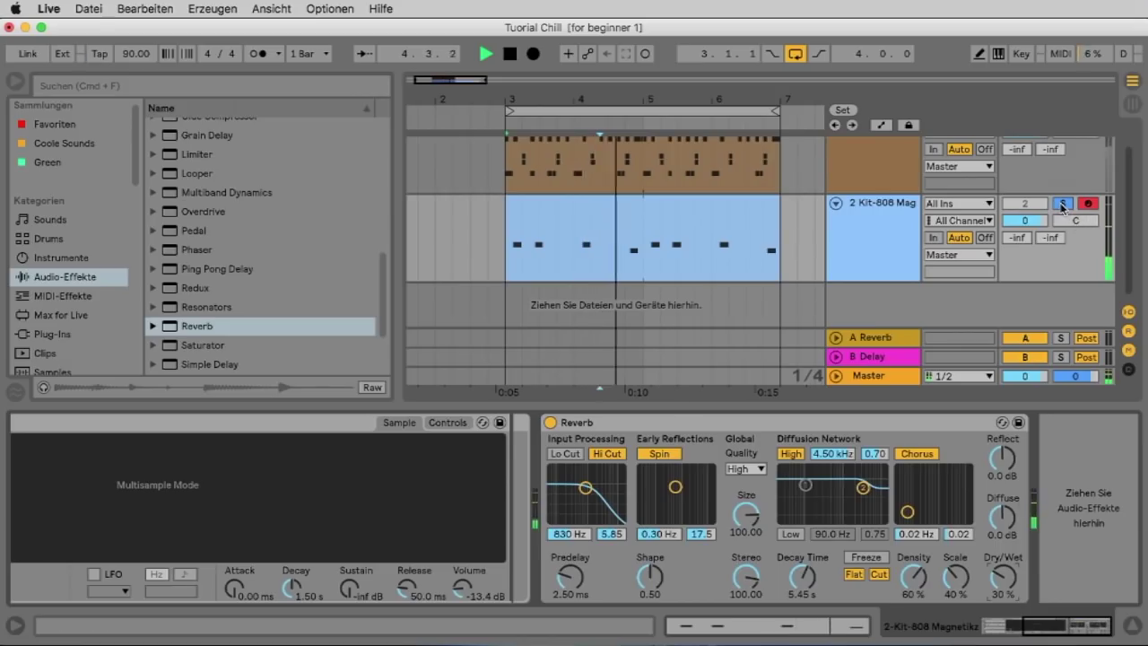
pyautogui.click(1062, 205)
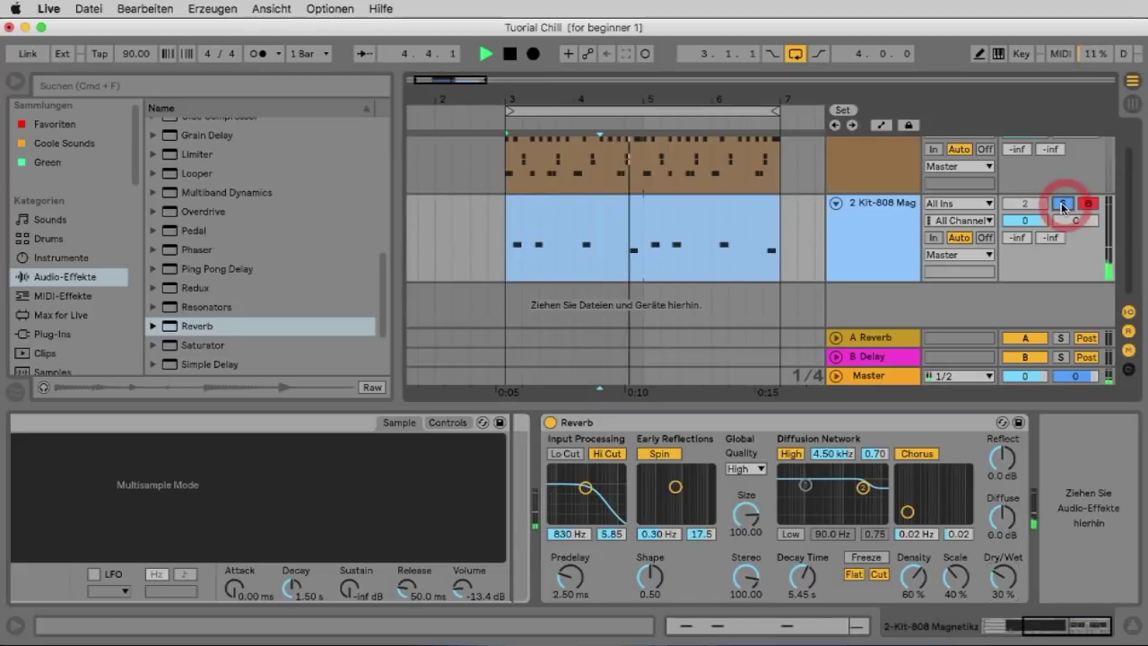
pyautogui.click(1062, 205)
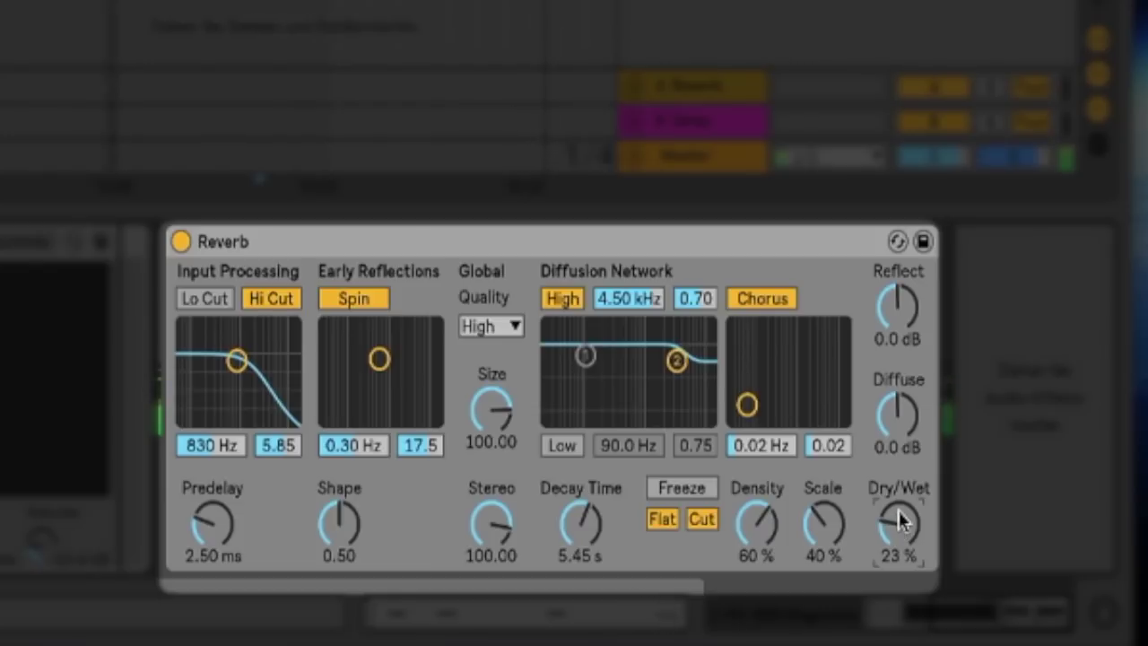
pyautogui.moveTo(900, 525)
pyautogui.mouseDown()
pyautogui.moveTo(900, 507)
pyautogui.moveTo(900, 525)
pyautogui.mouseUp()
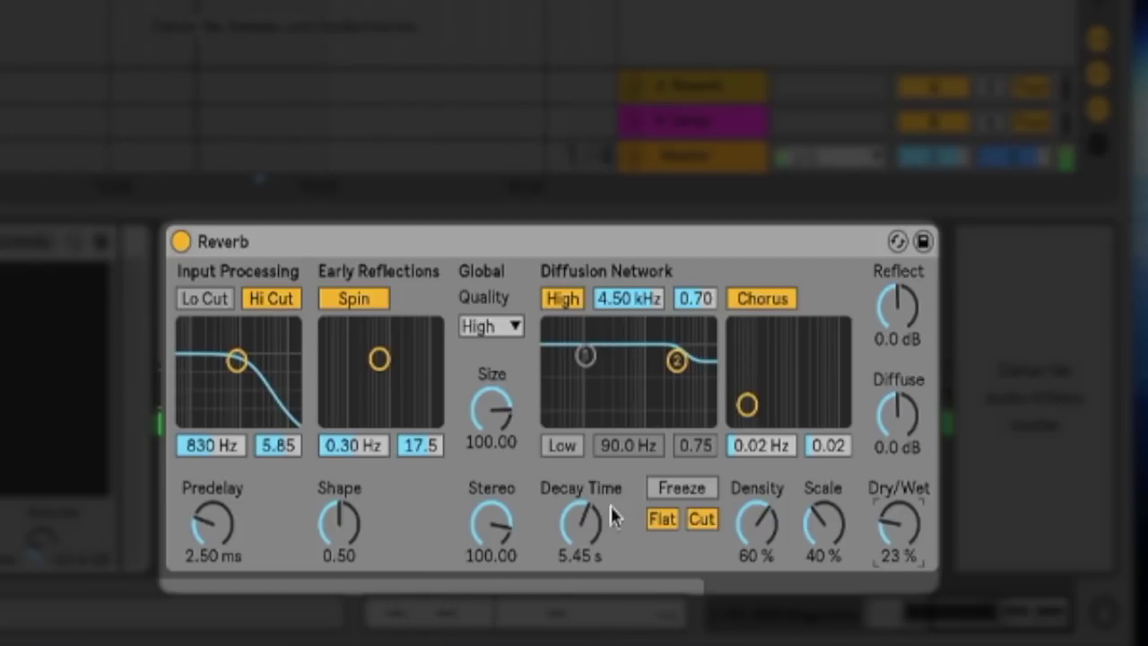
# - Set the Reverb's Decay Time to 3.97 s and Size to 45.84, and enable Lo Cut with the input filter at 1.13 kHz and 5.46
pyautogui.moveTo(580, 522); pyautogui.dragTo(580, 546)
pyautogui.moveTo(493, 418)
pyautogui.mouseDown()
pyautogui.moveTo(492, 440)
pyautogui.moveTo(492, 429)
pyautogui.mouseUp()
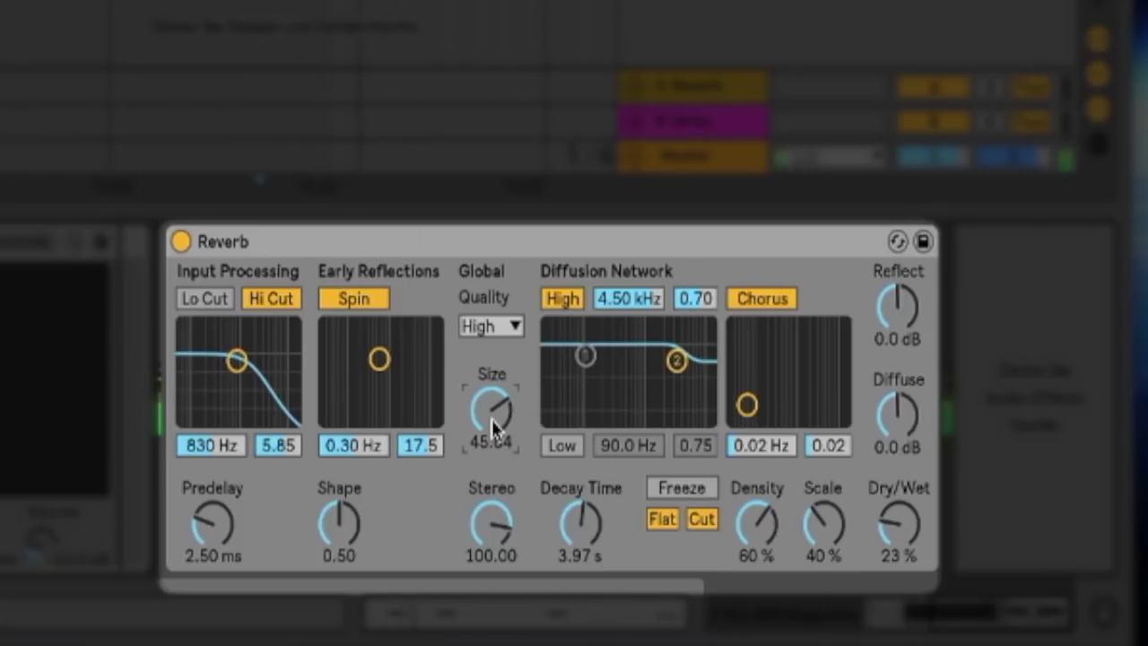
pyautogui.click(204, 299)
pyautogui.moveTo(236, 358); pyautogui.dragTo(241, 362)
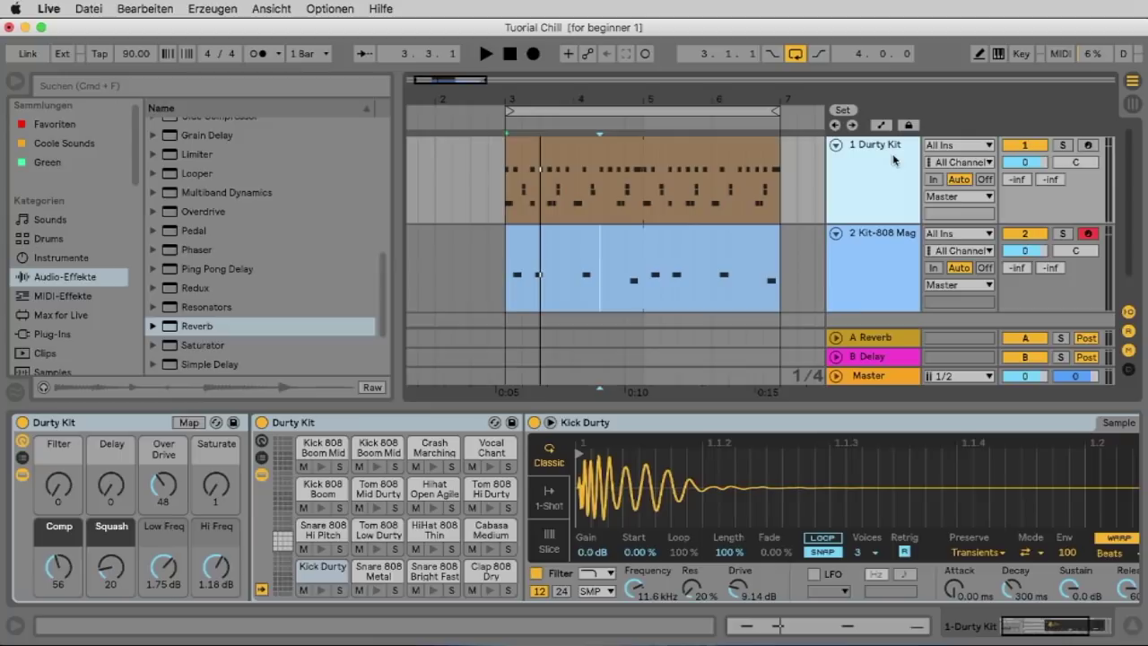
# - Rename the Durty Kit track as Drums
pyautogui.click(885, 165)
pyautogui.press('super+r')
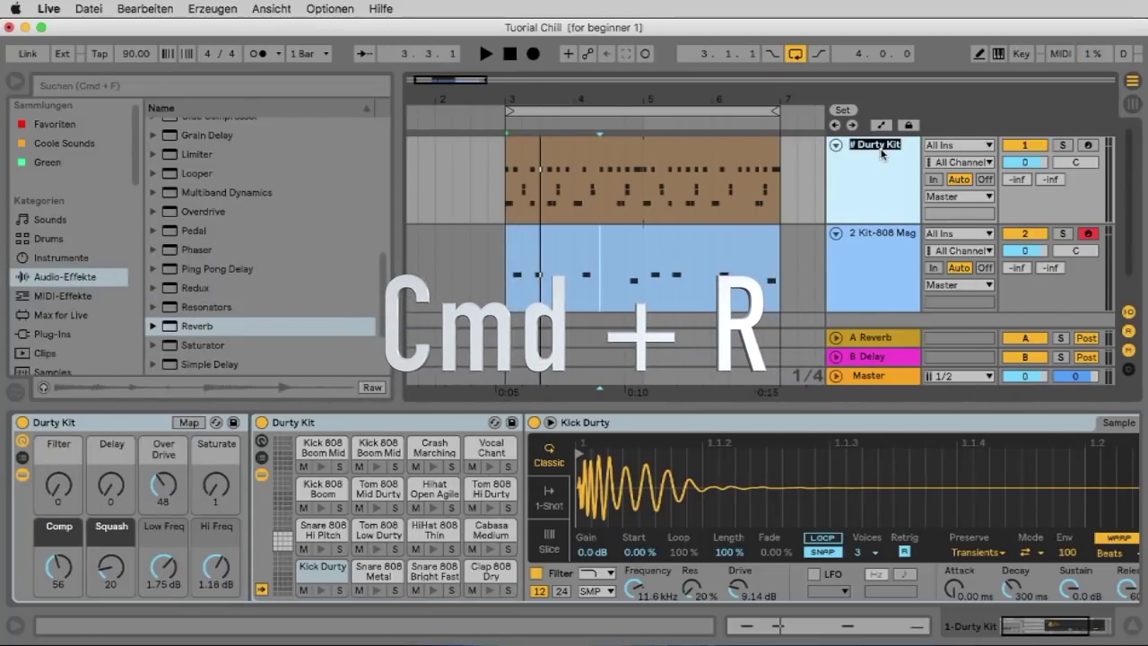
pyautogui.write('Drums')
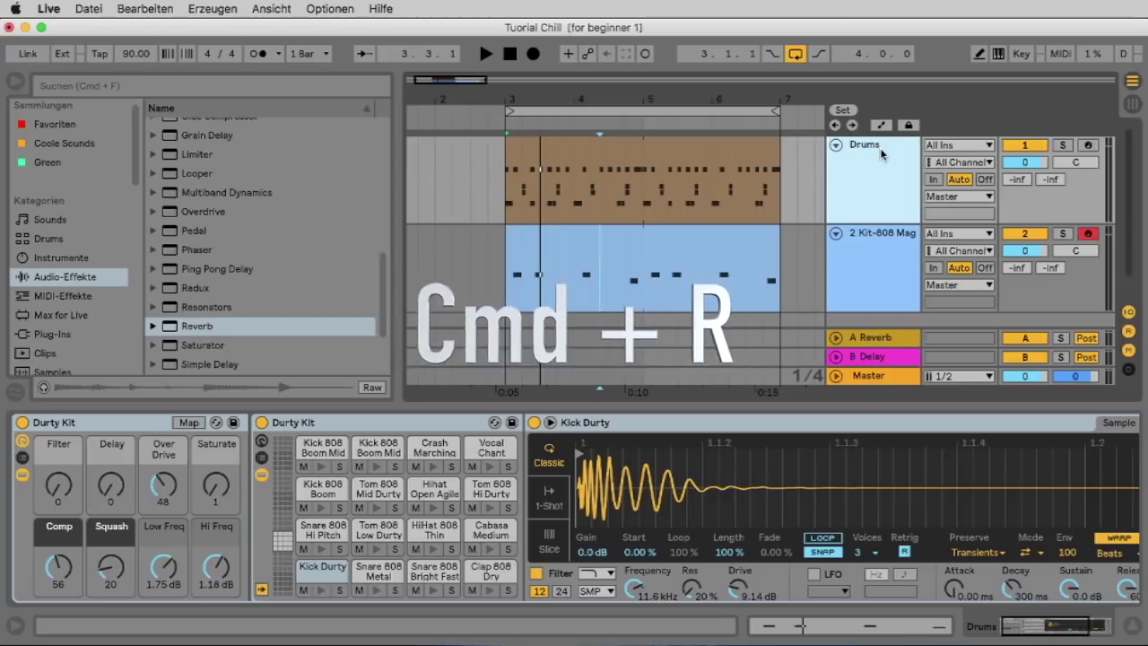
# - Rename the Kit-808 Magnetikz track as Congas
pyautogui.click(885, 242)
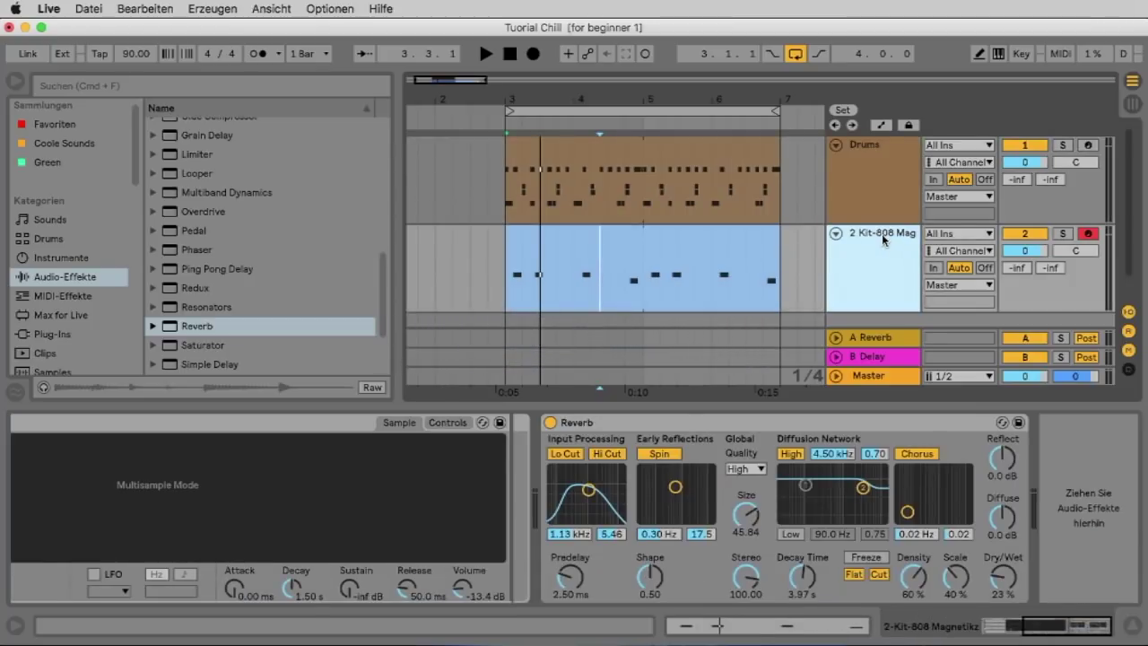
pyautogui.rightClick(882, 234)
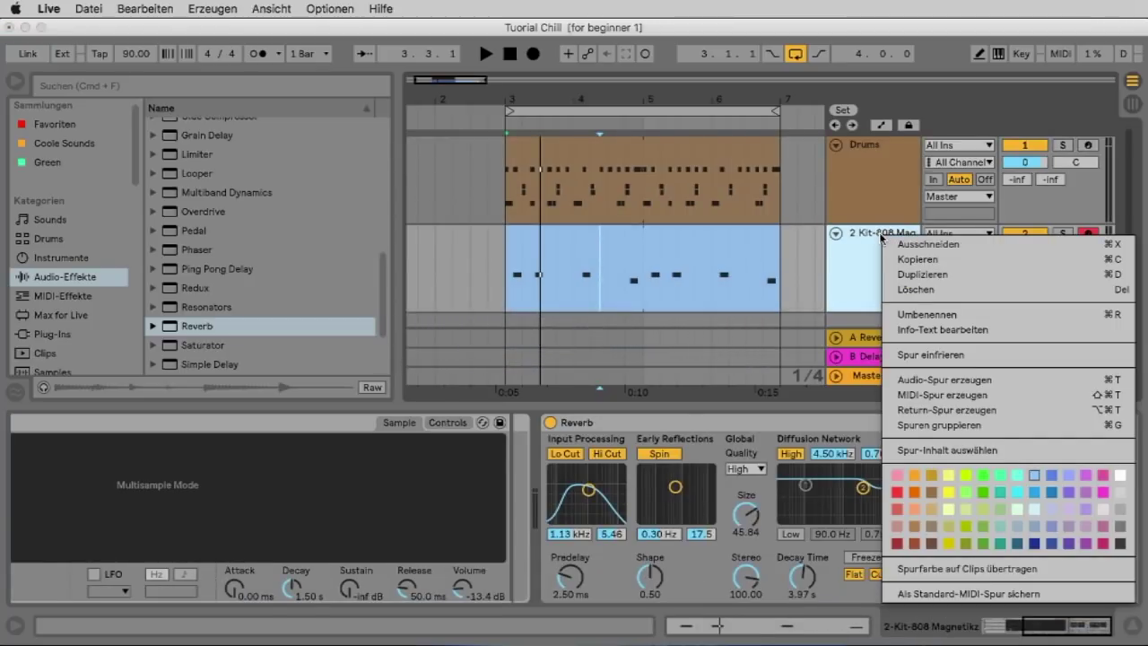
pyautogui.click(962, 314)
pyautogui.write('Congas')
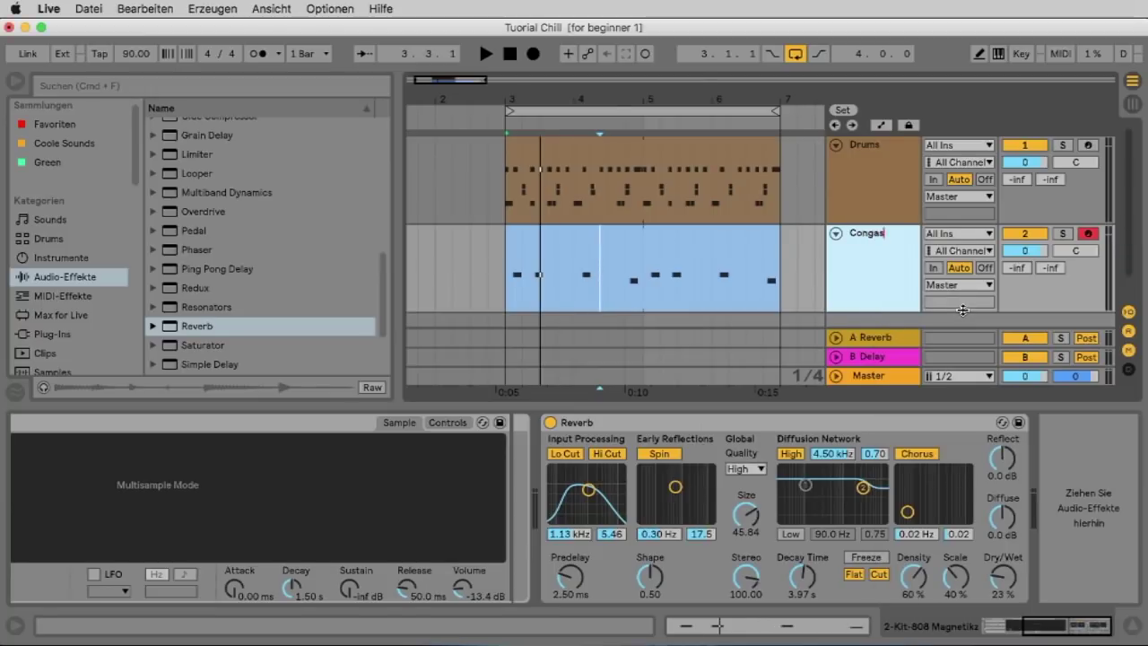
pyautogui.press('Return')
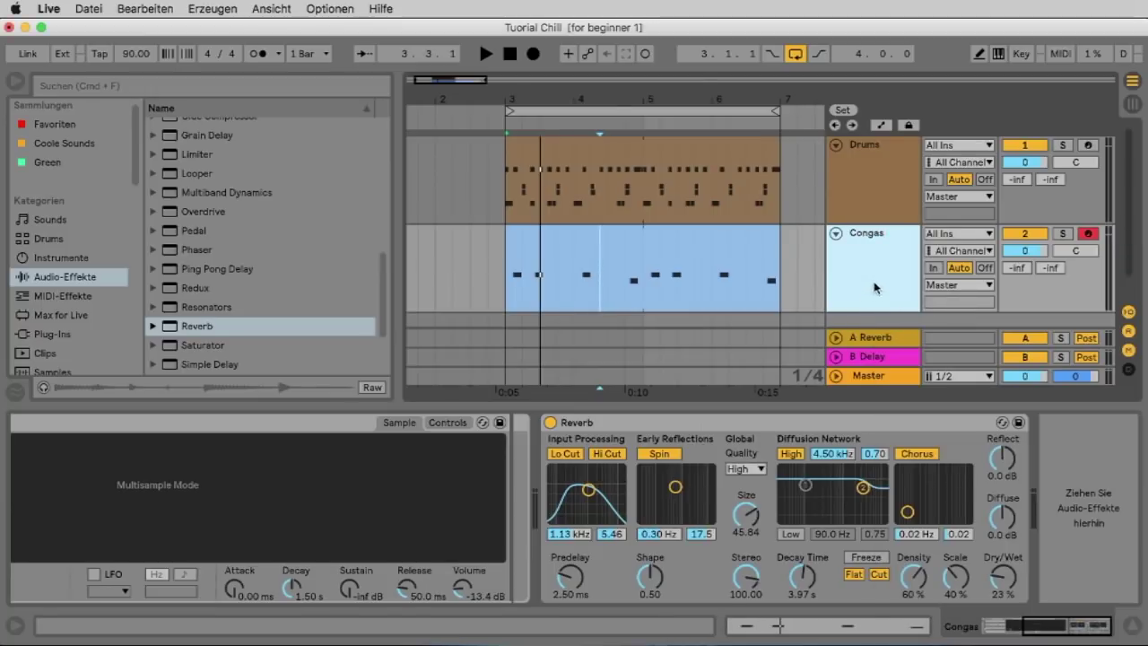
# - Select the Drums and Congas tracks together and color both bright green
pyautogui.click(868, 166)
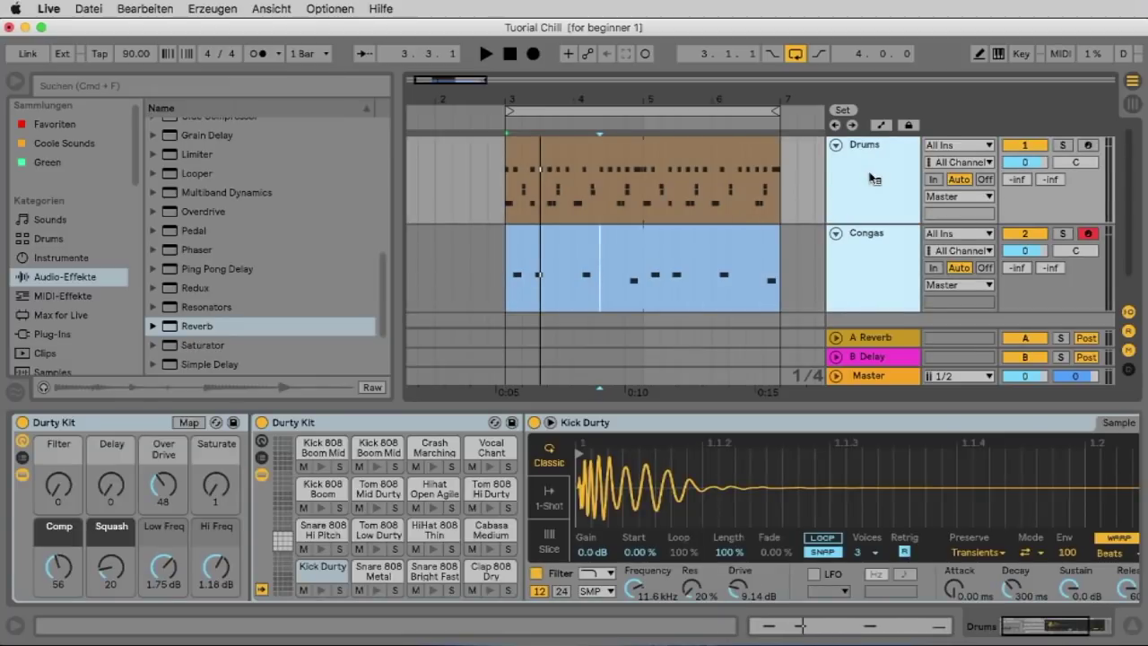
pyautogui.rightClick(872, 178)
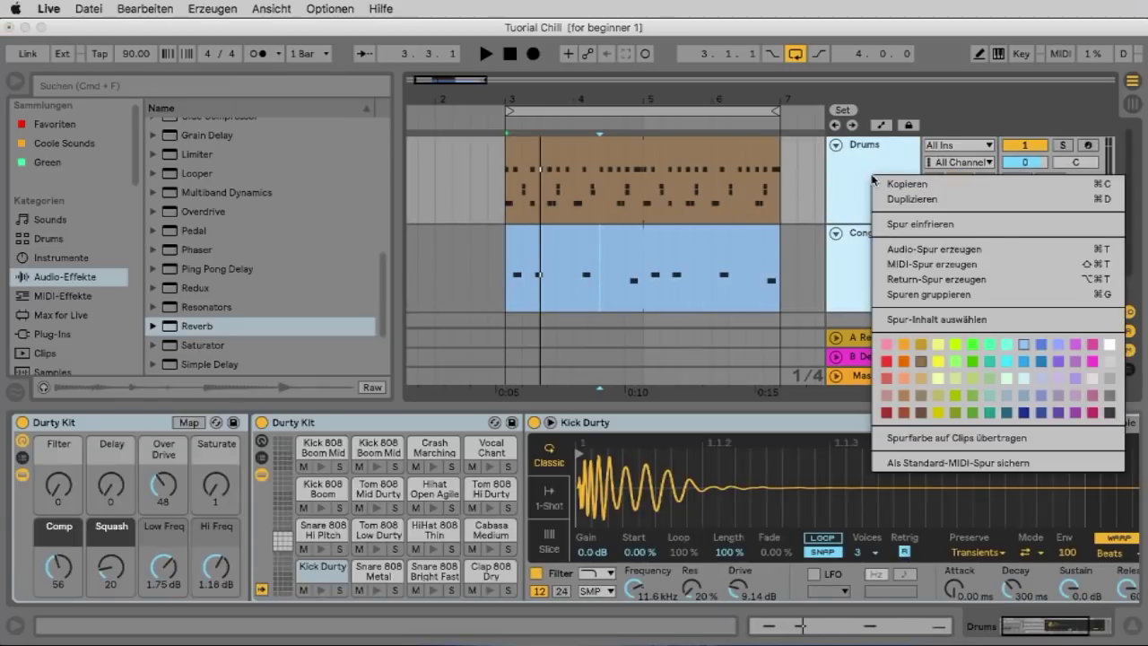
pyautogui.click(972, 345)
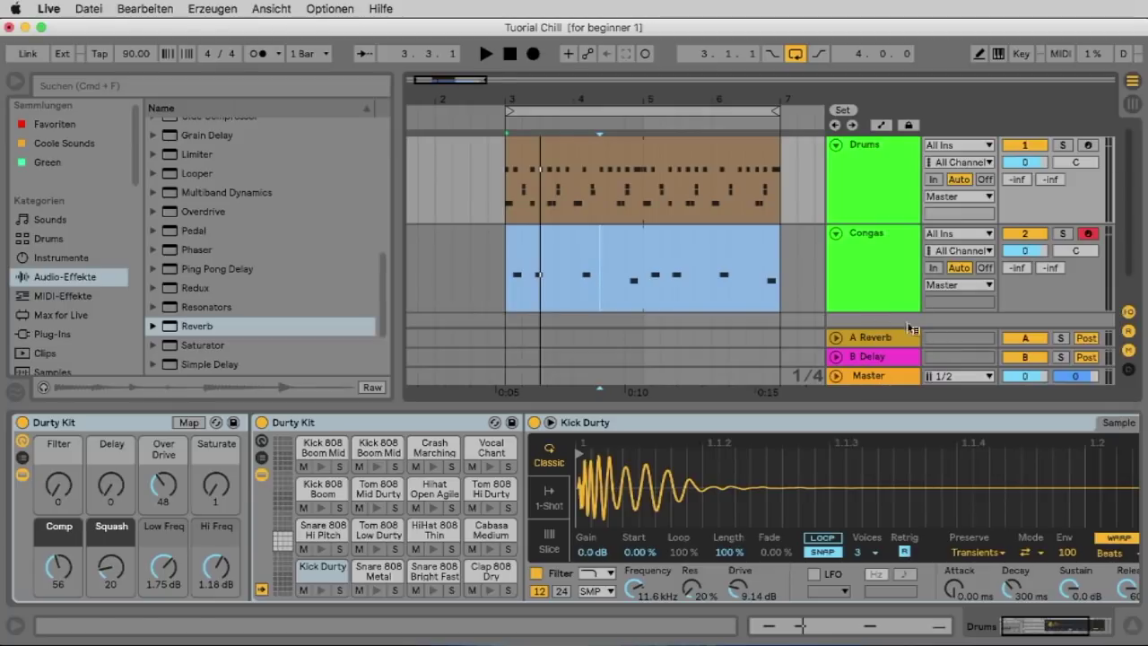
# - Color the Drums and Congas clips in the arrangement a slightly darker green, and deselect them
pyautogui.moveTo(798, 272); pyautogui.dragTo(487, 178)
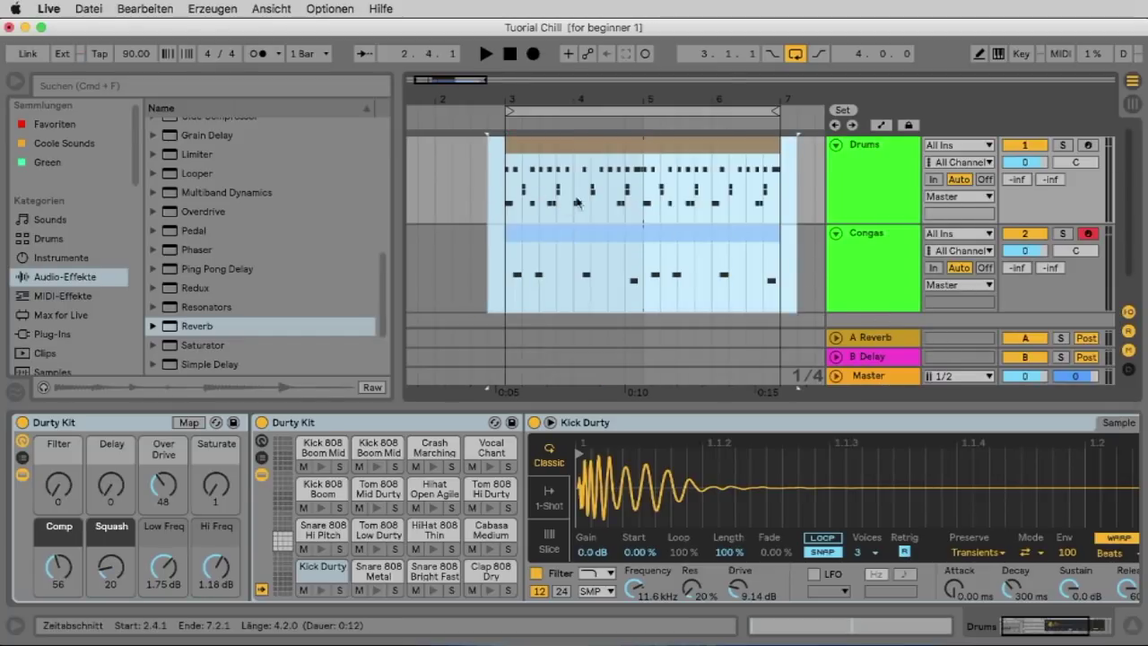
pyautogui.rightClick(546, 144)
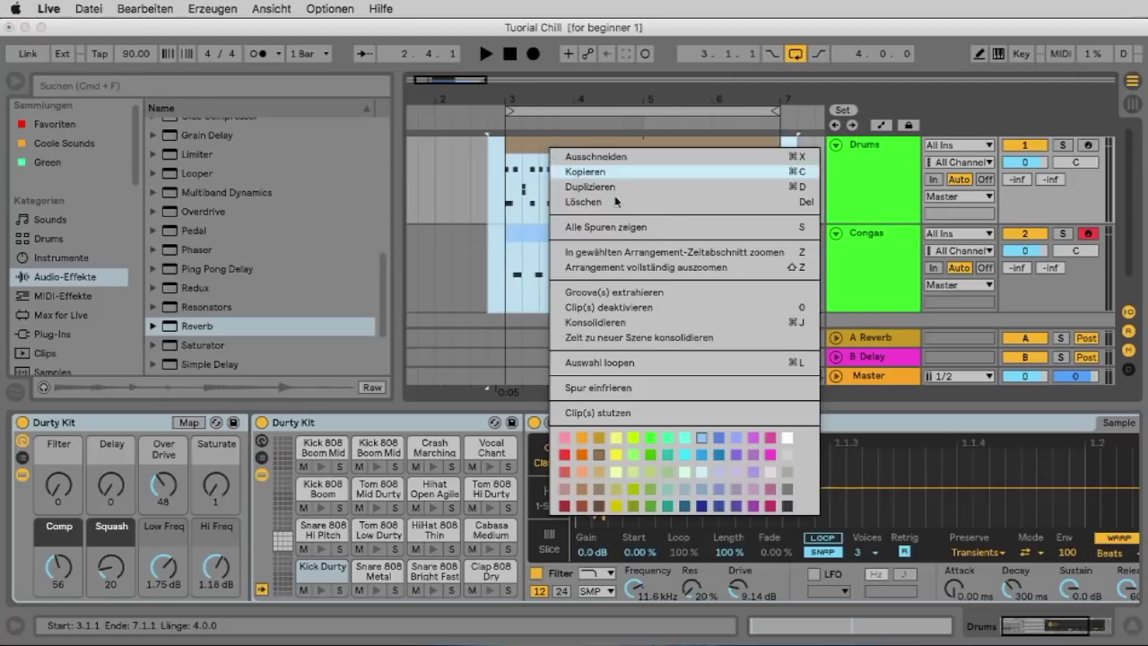
pyautogui.click(654, 463)
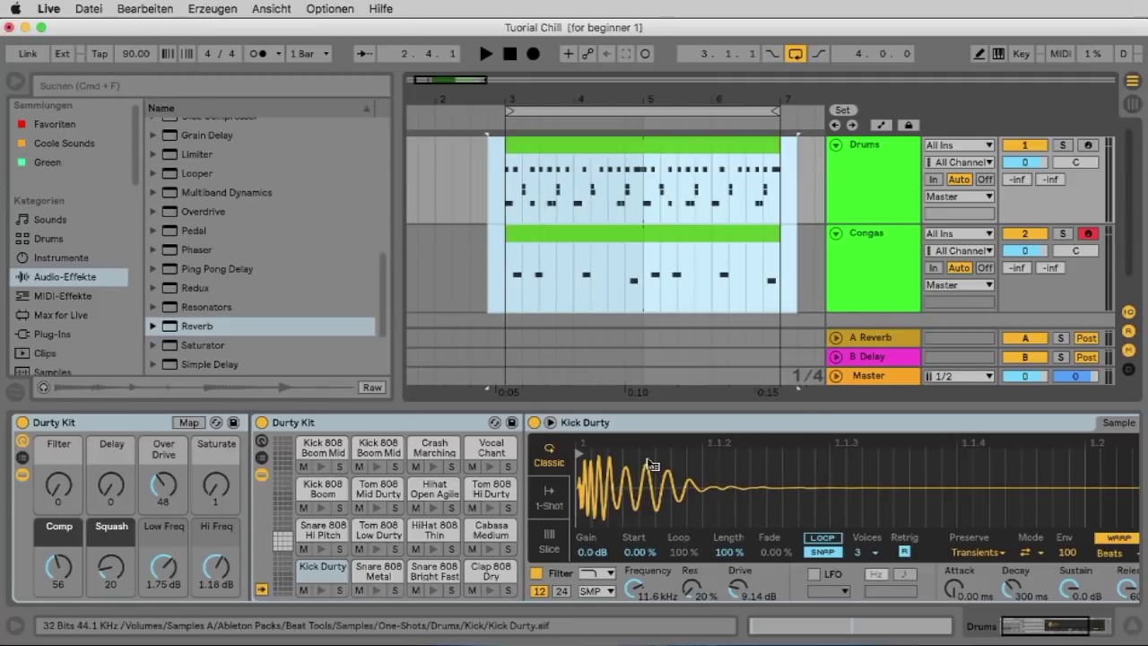
pyautogui.click(802, 243)
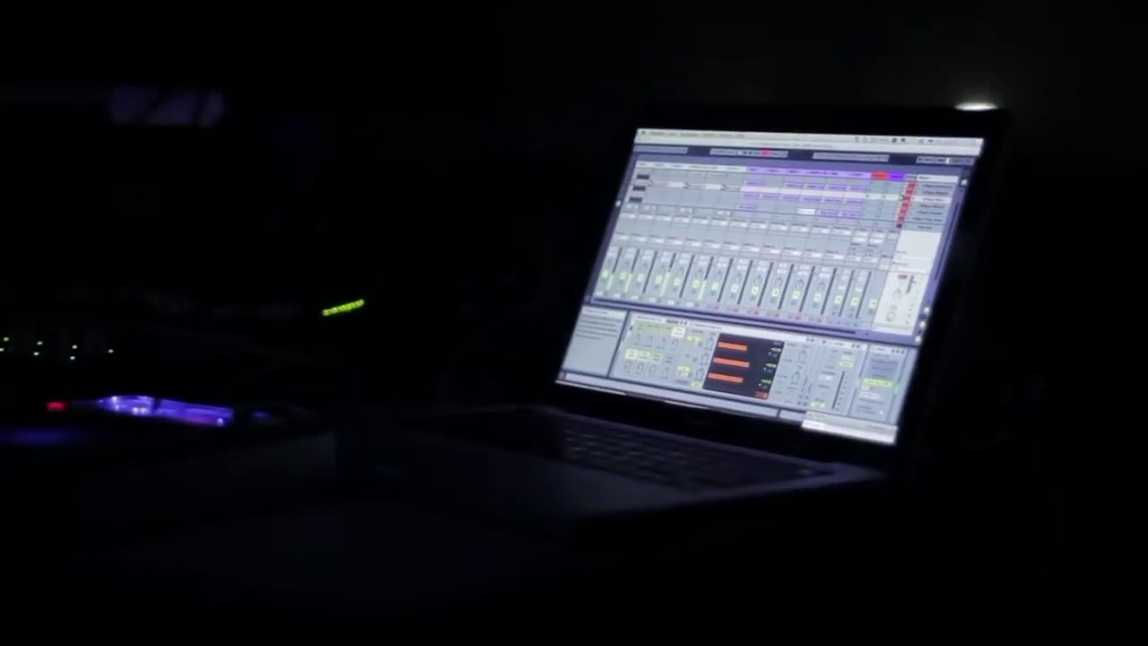